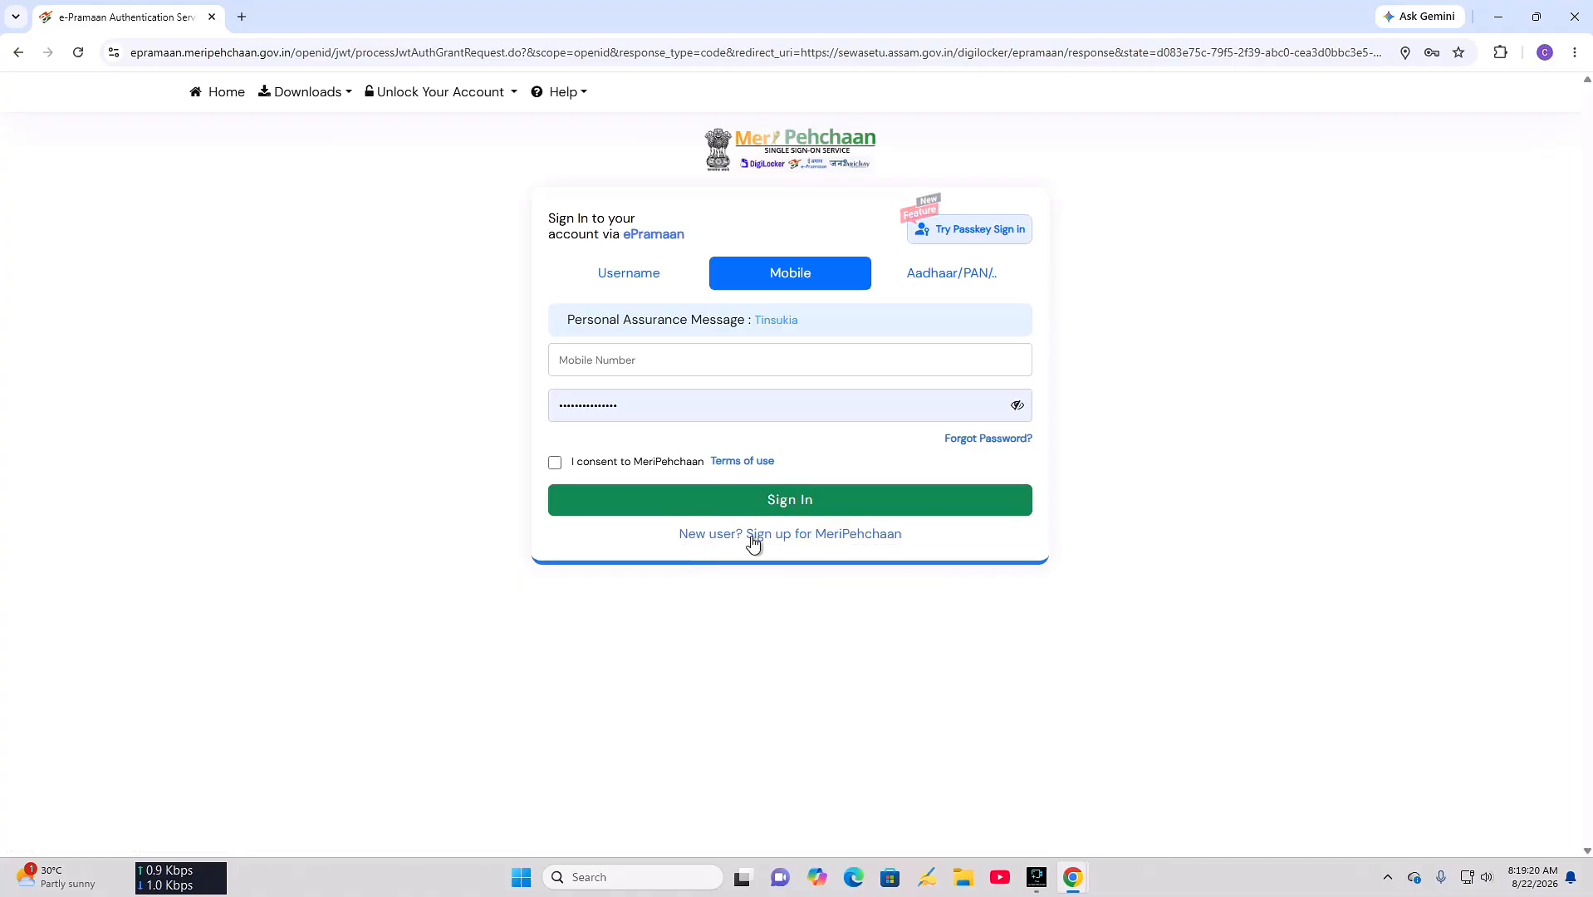
- Sign in with the account's mobile number, consent to the MeriPehchaan terms, and allow sharing of the personal identity information
click(821, 359)
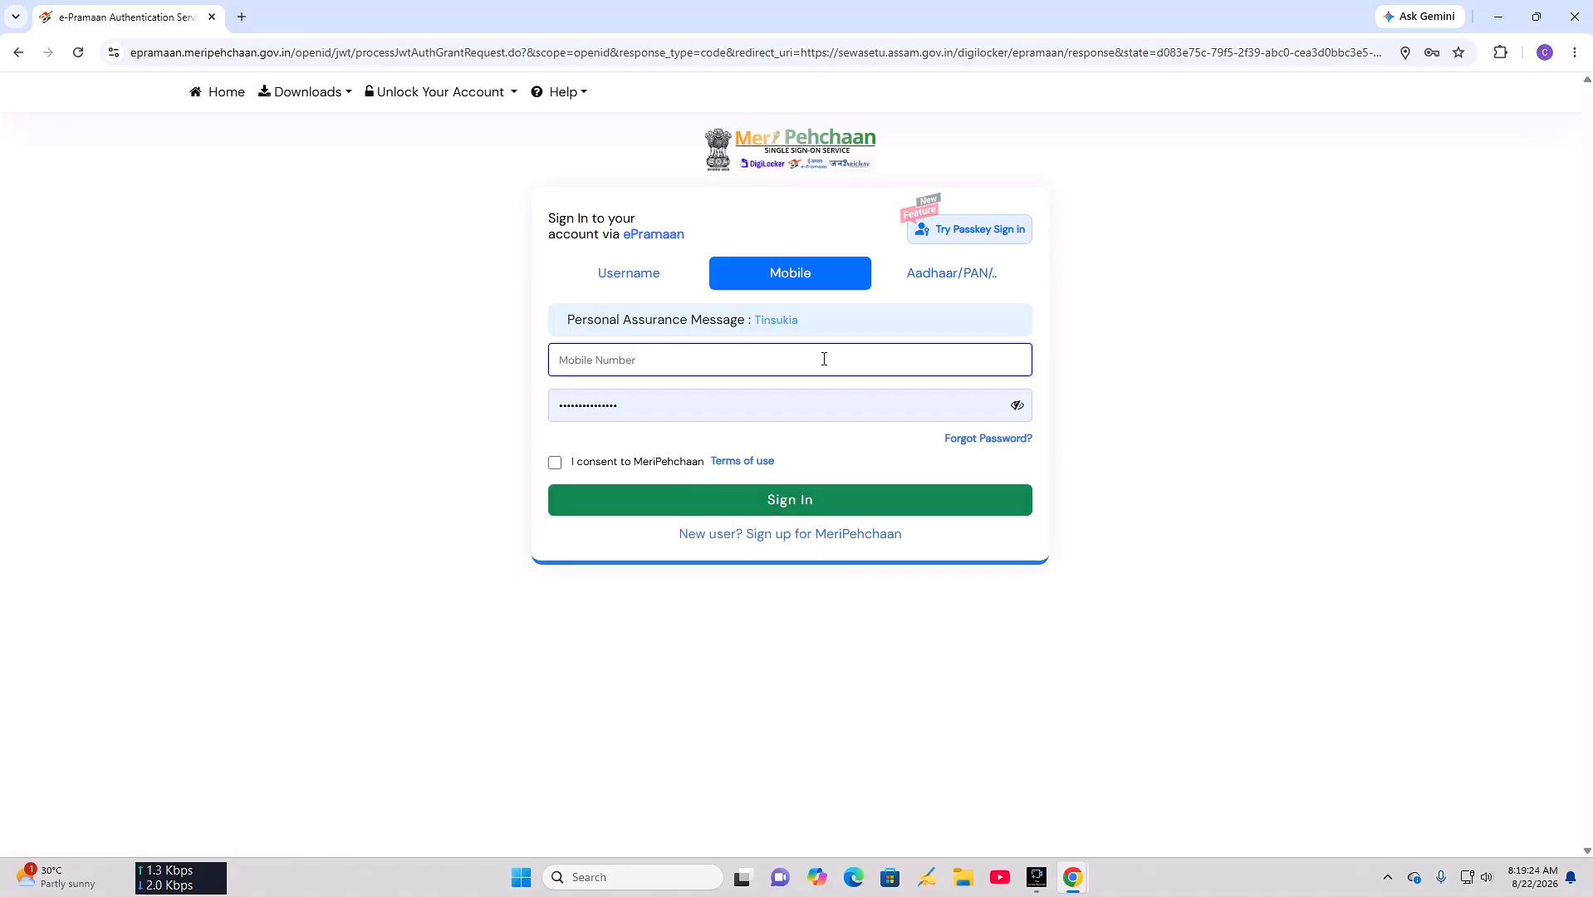
text(**********)
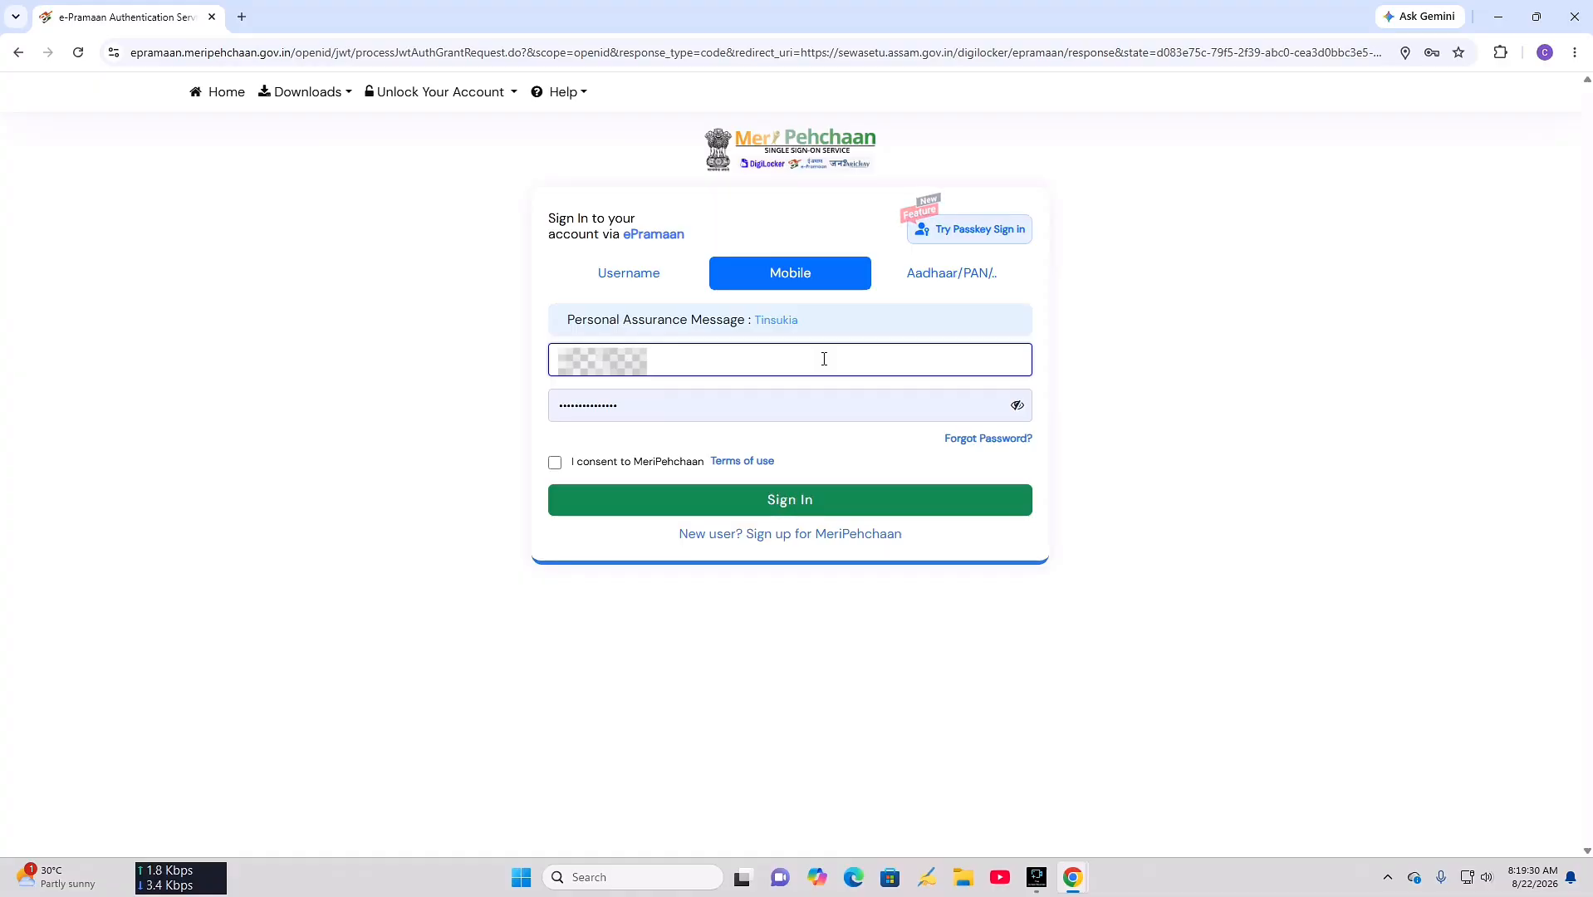
click(554, 463)
click(691, 499)
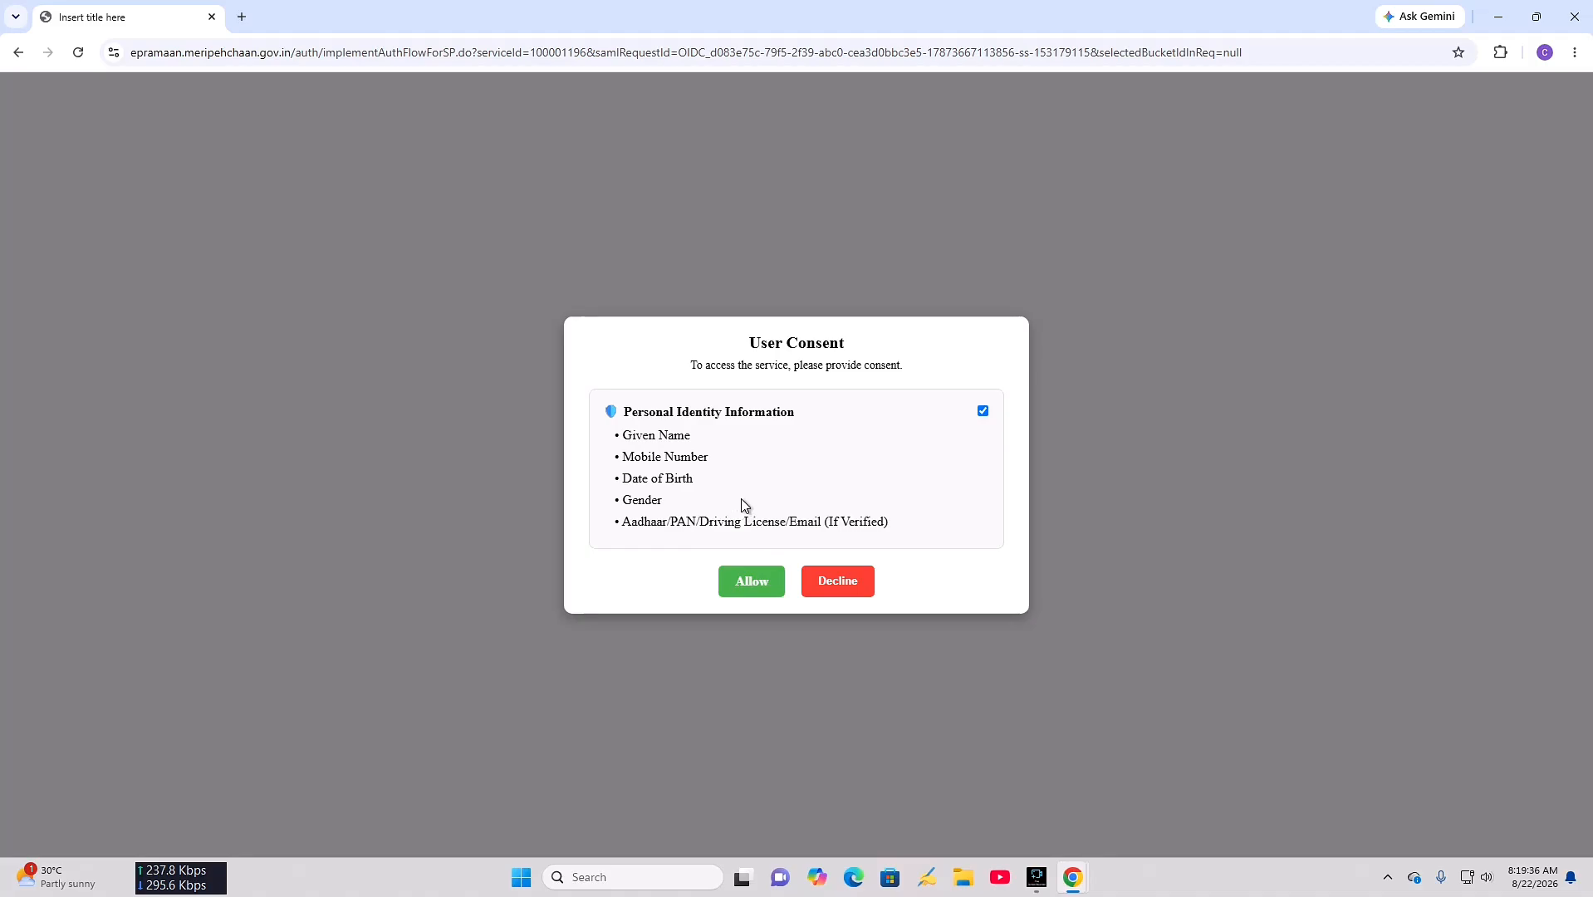
click(747, 581)
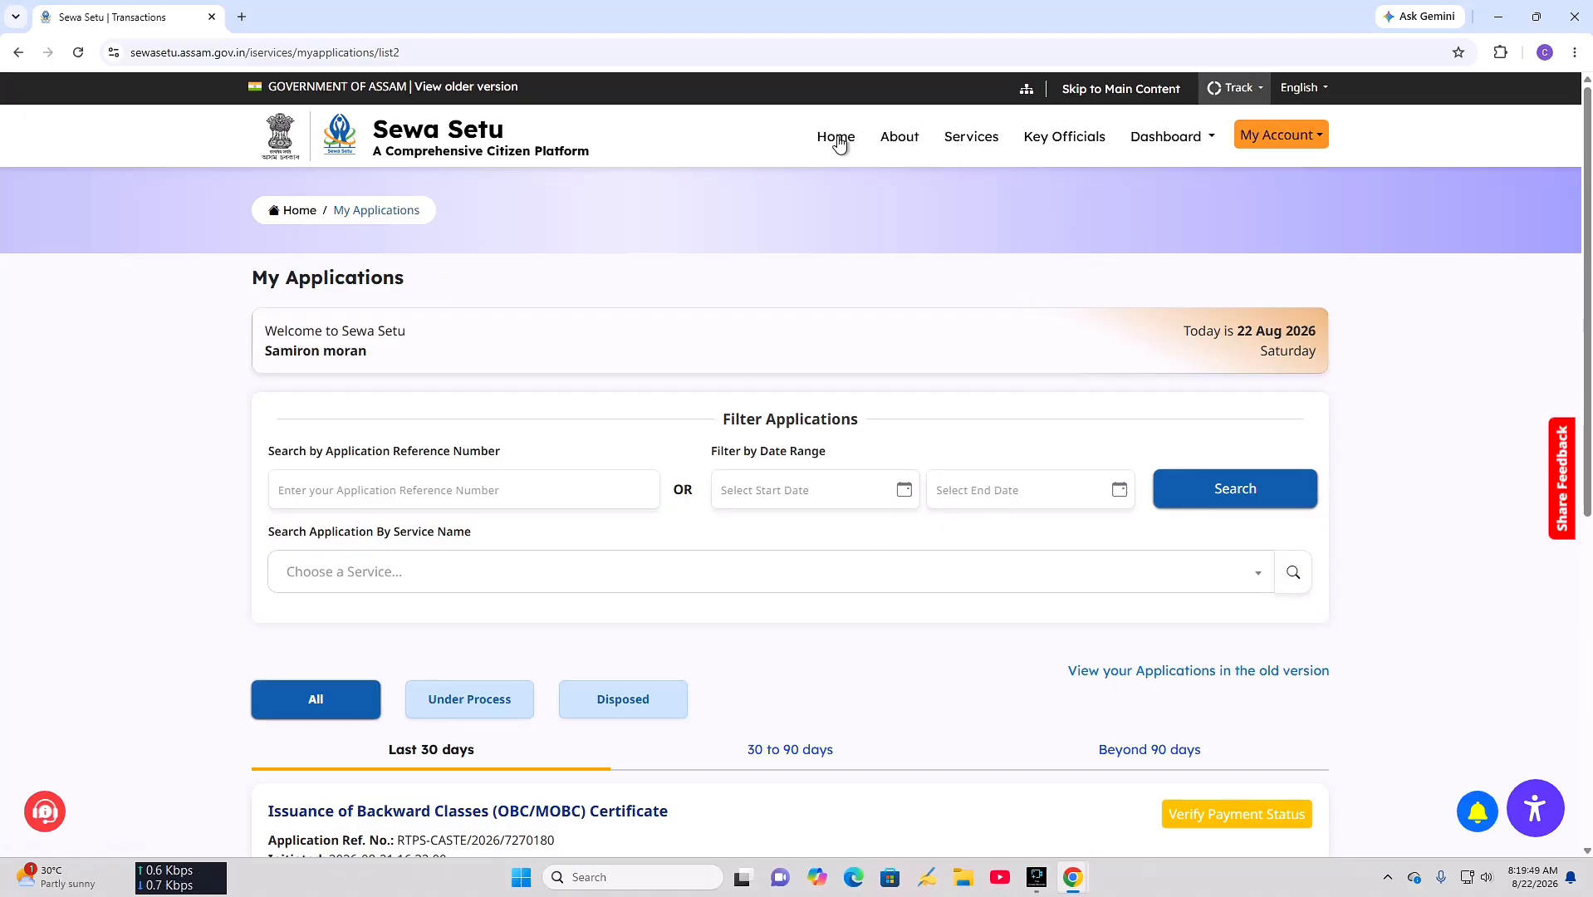
- Open the list of services and search it for "cast"
click(981, 140)
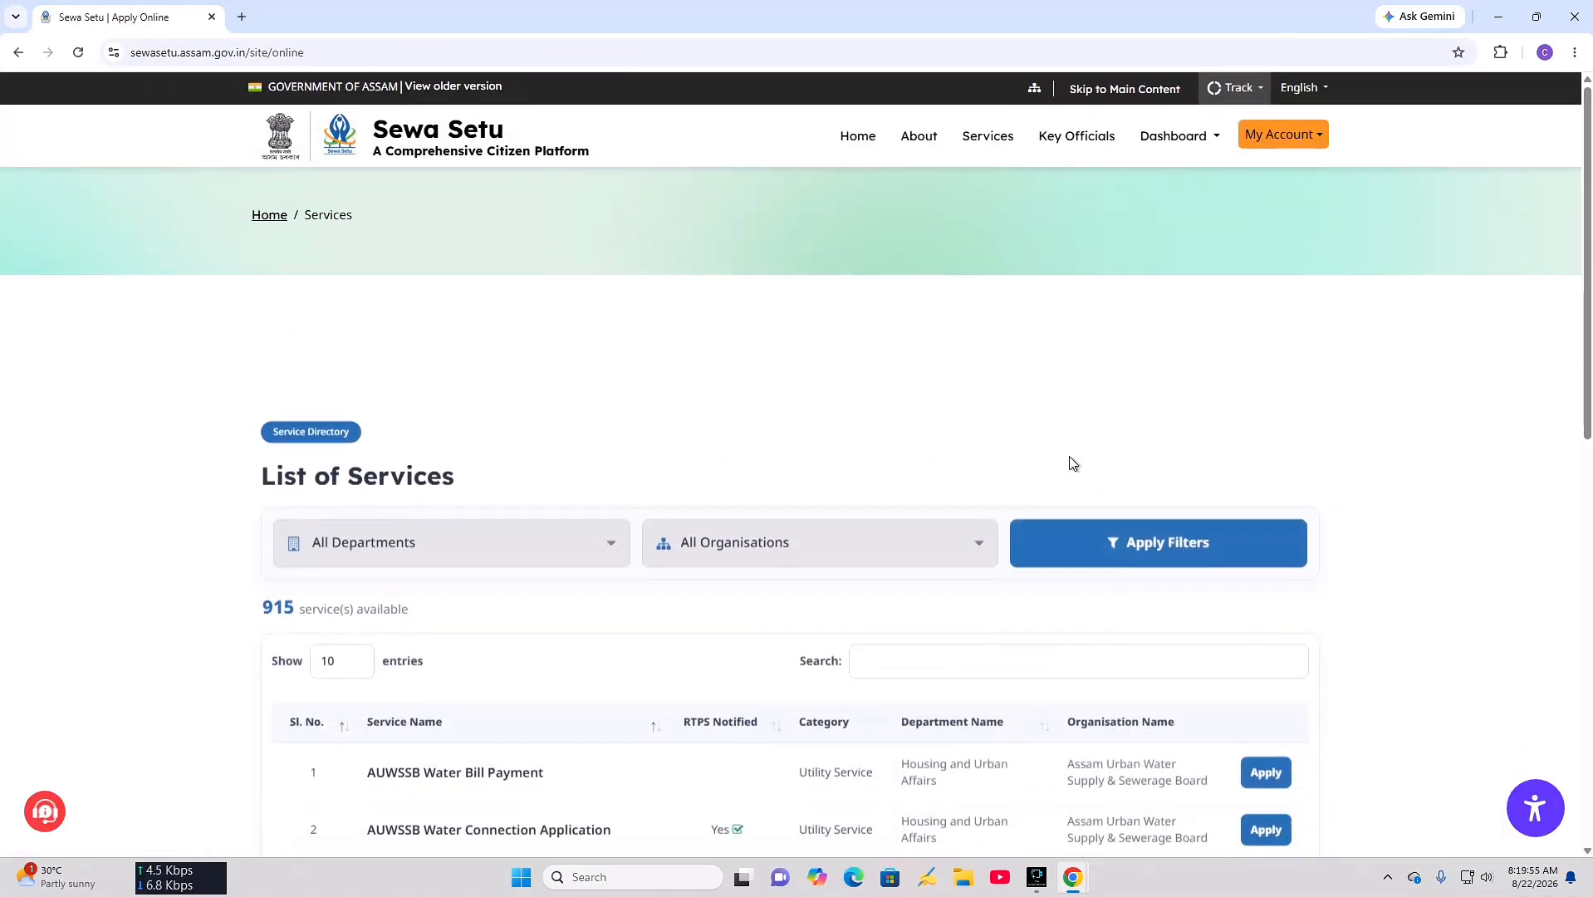
click(1011, 571)
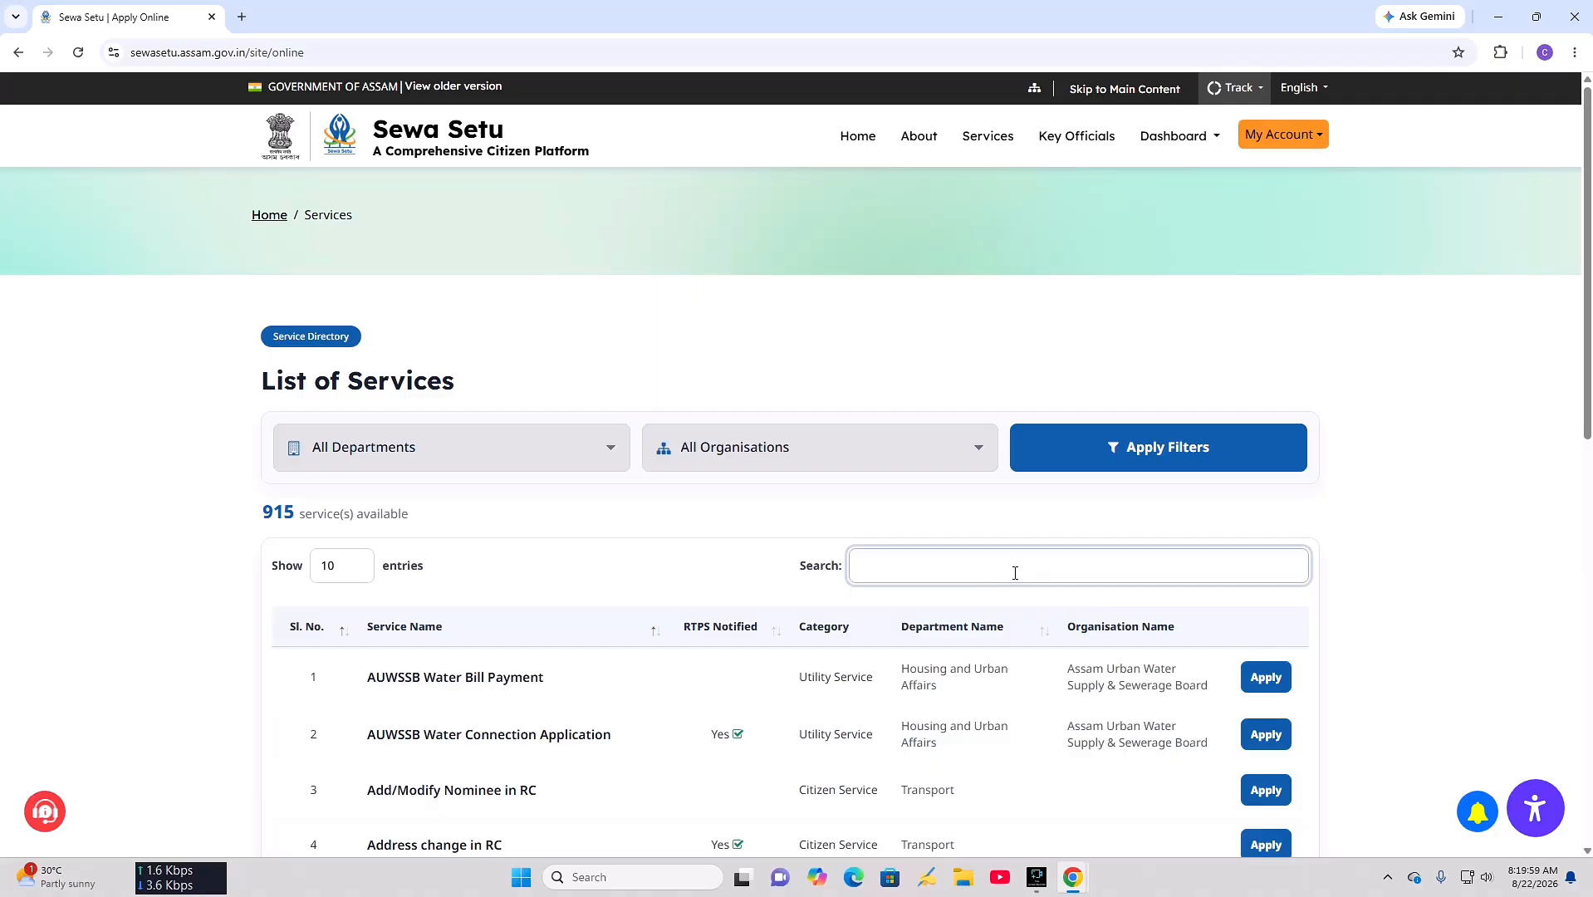
text(cast)
click(1292, 827)
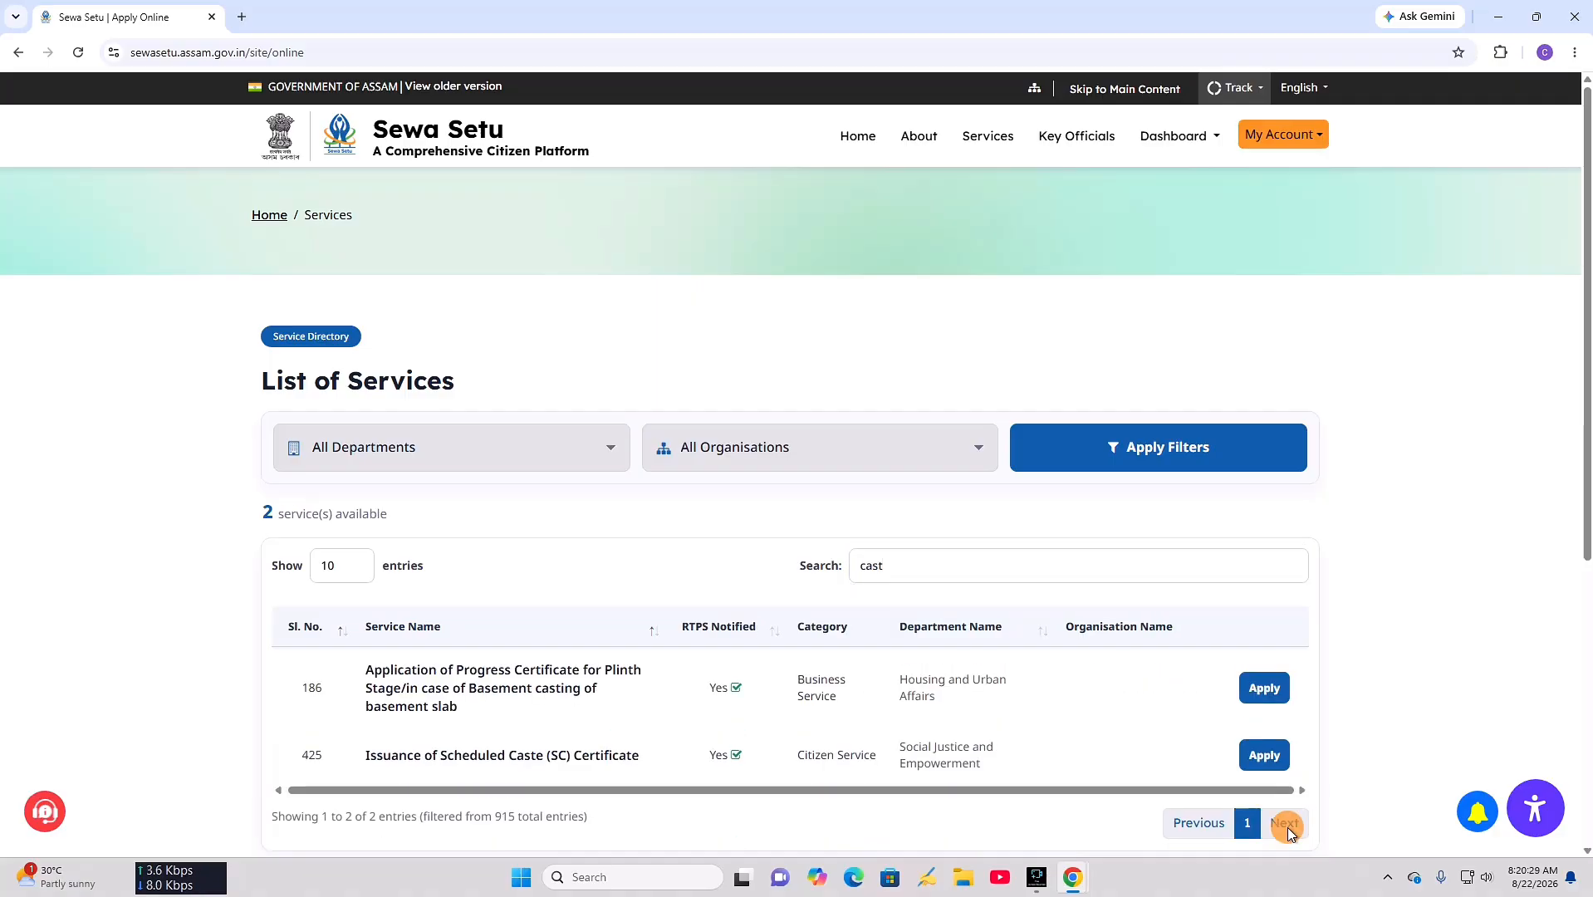
scroll(773, 768, down, 5)
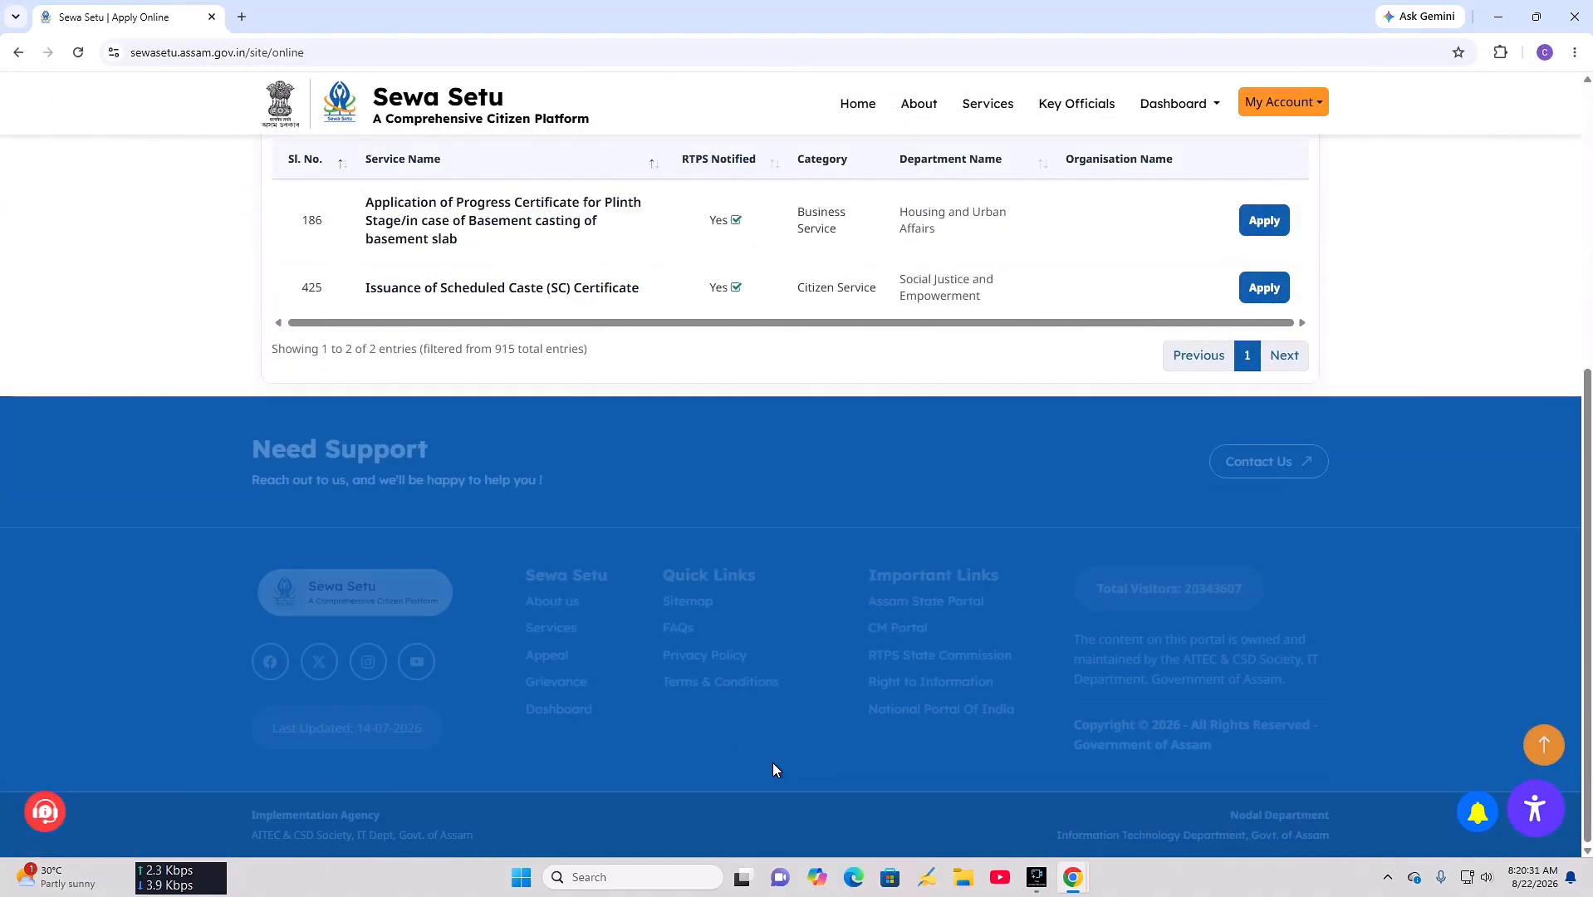
scroll(773, 769, up, 5)
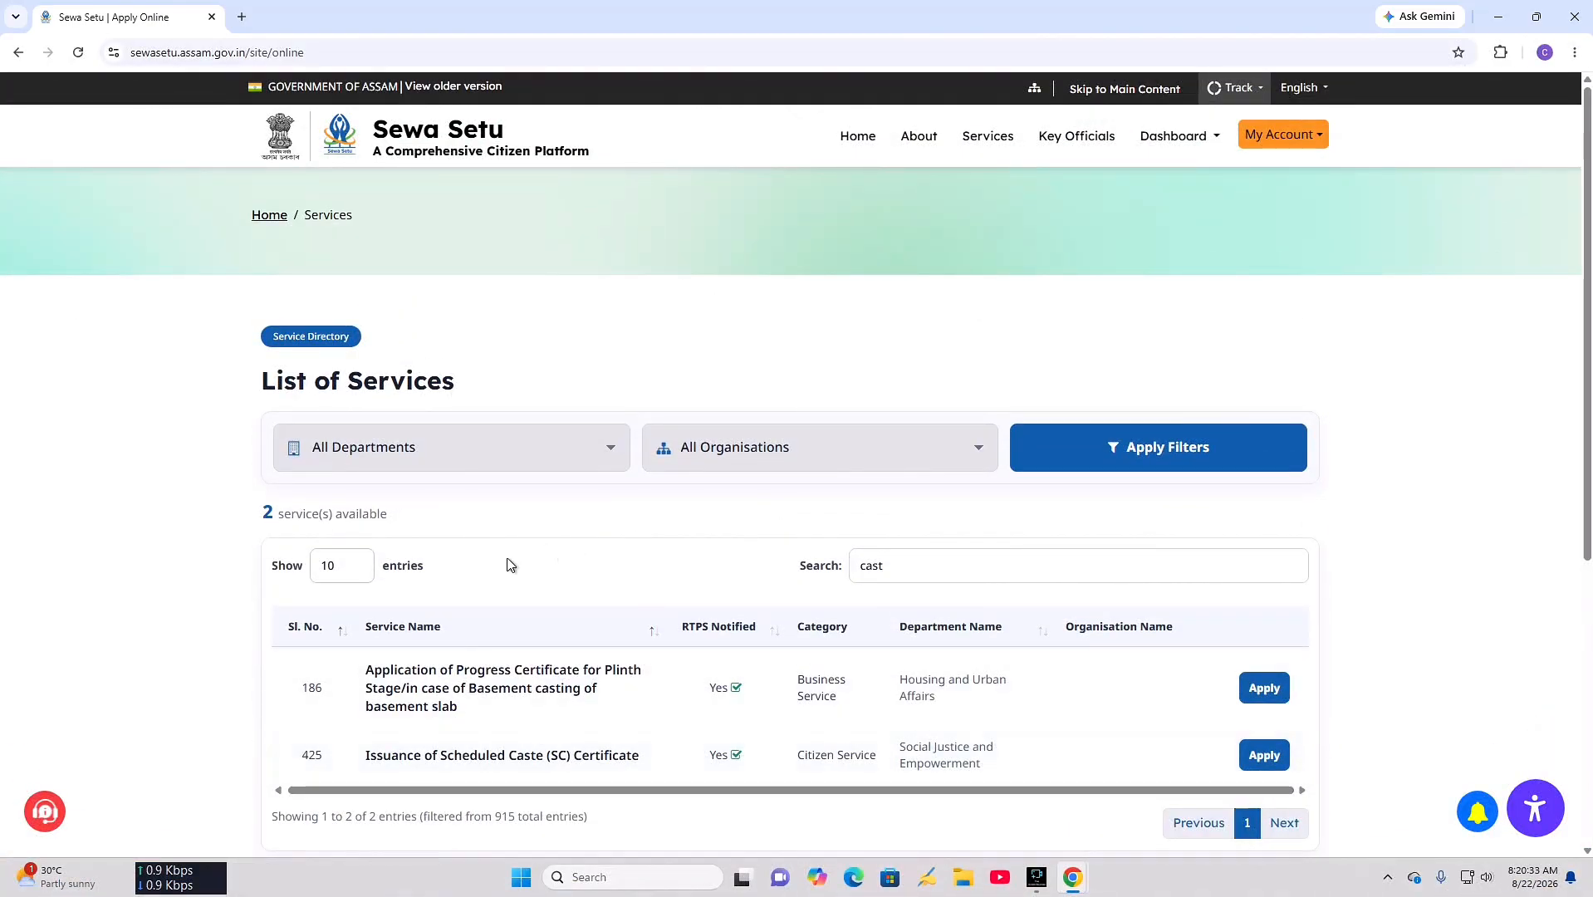
click(367, 564)
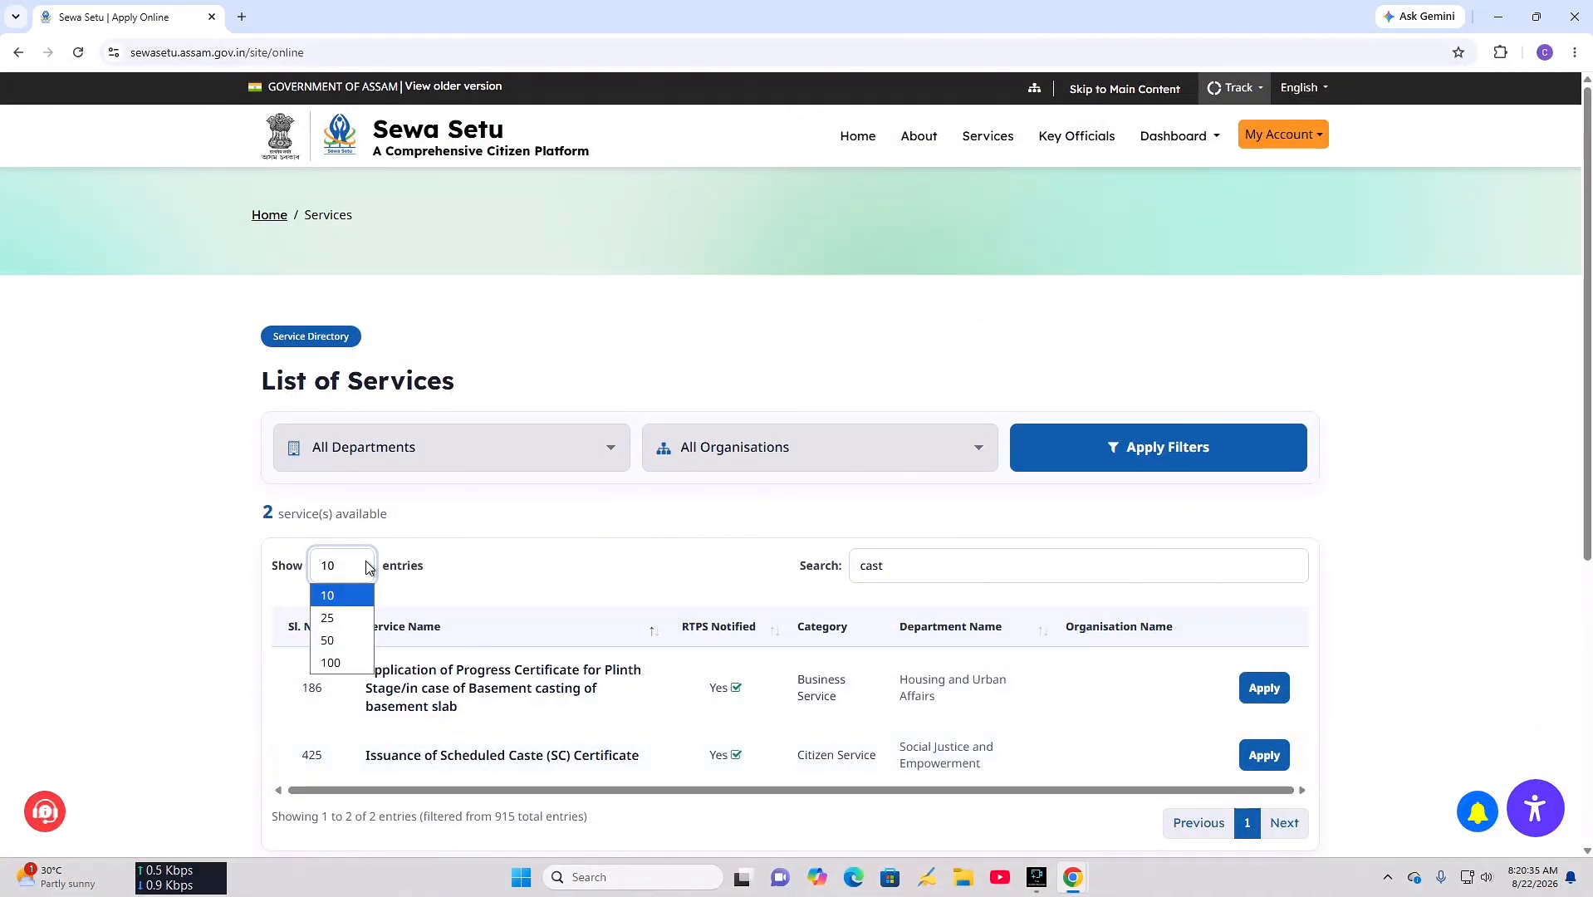
click(692, 557)
- Replace the service search term with "obc"
click(944, 571)
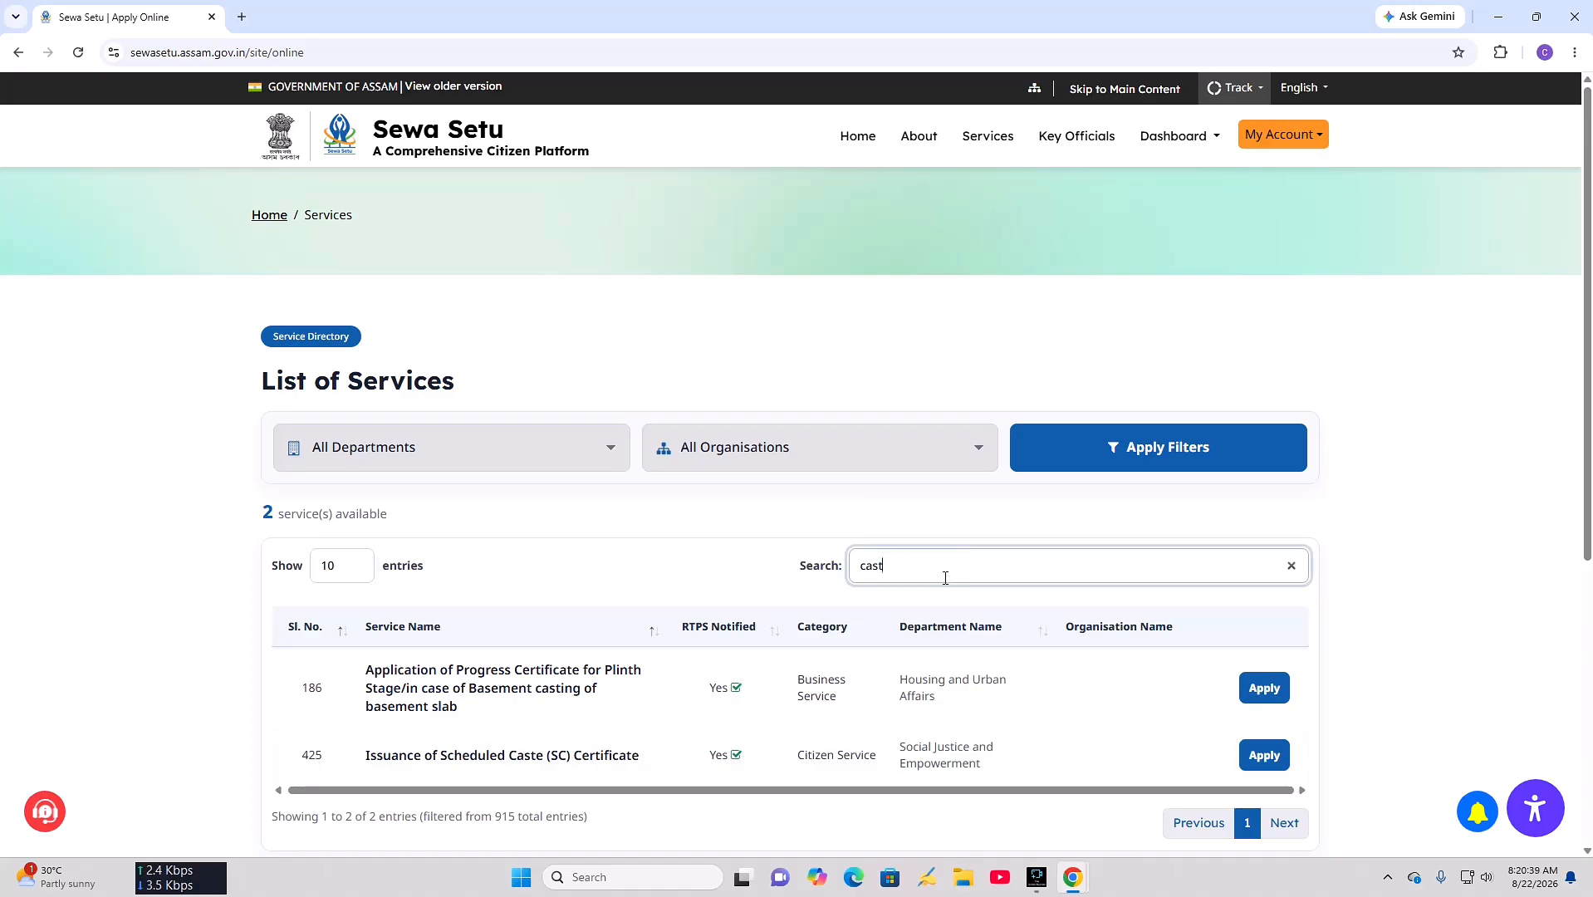
key(BackSpace)
key(BackSpace)
key(BackSpace)
key(BackSpace)
text(c)
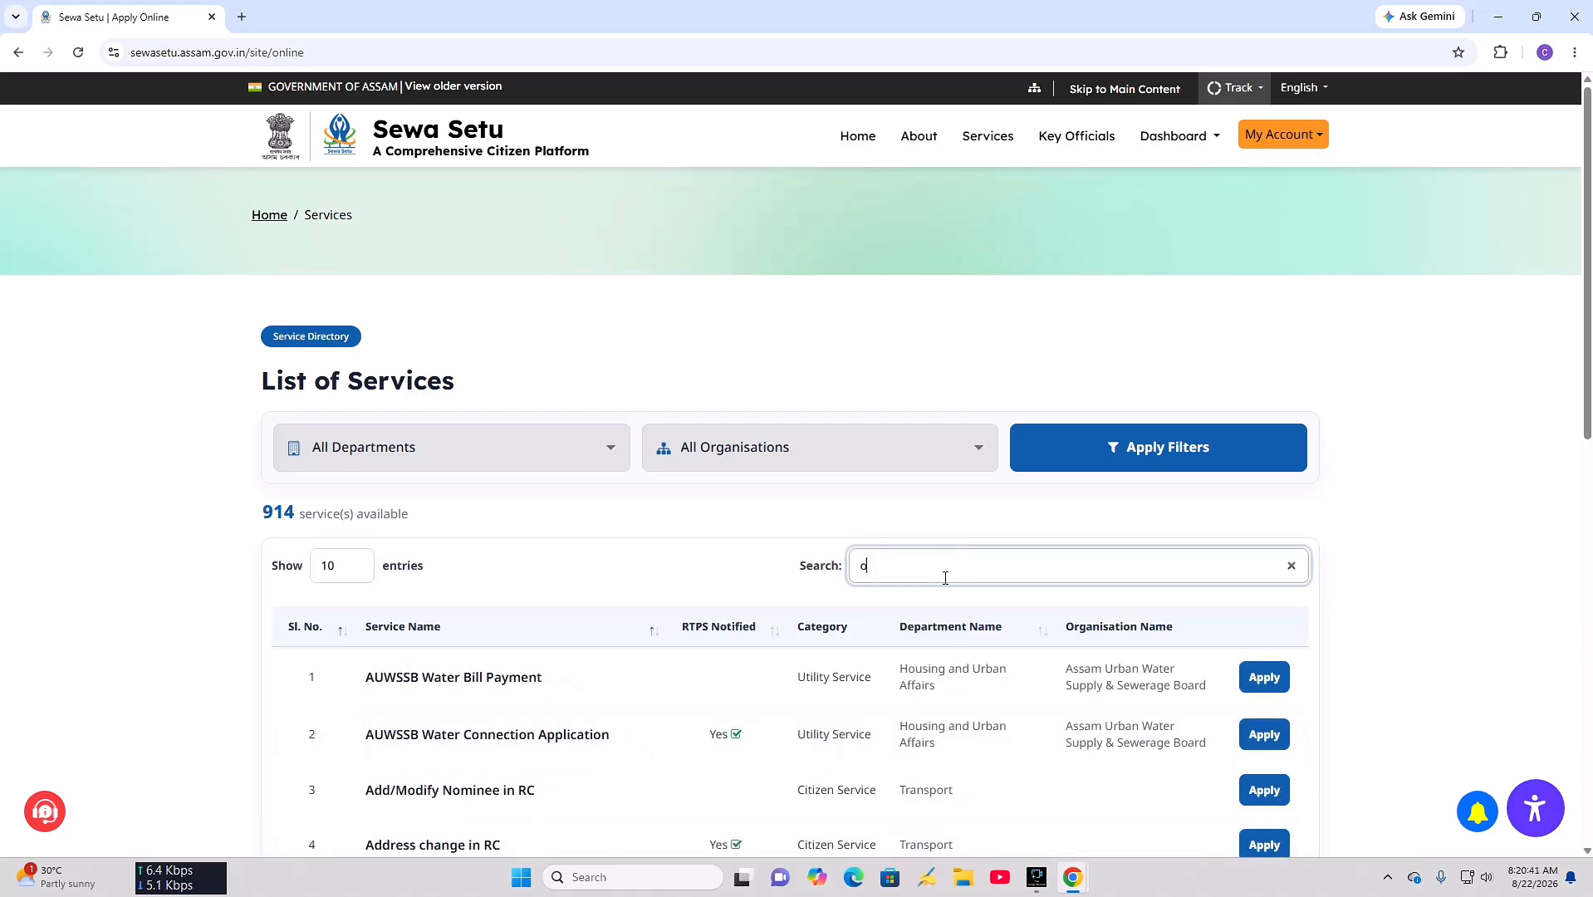
text(bc)
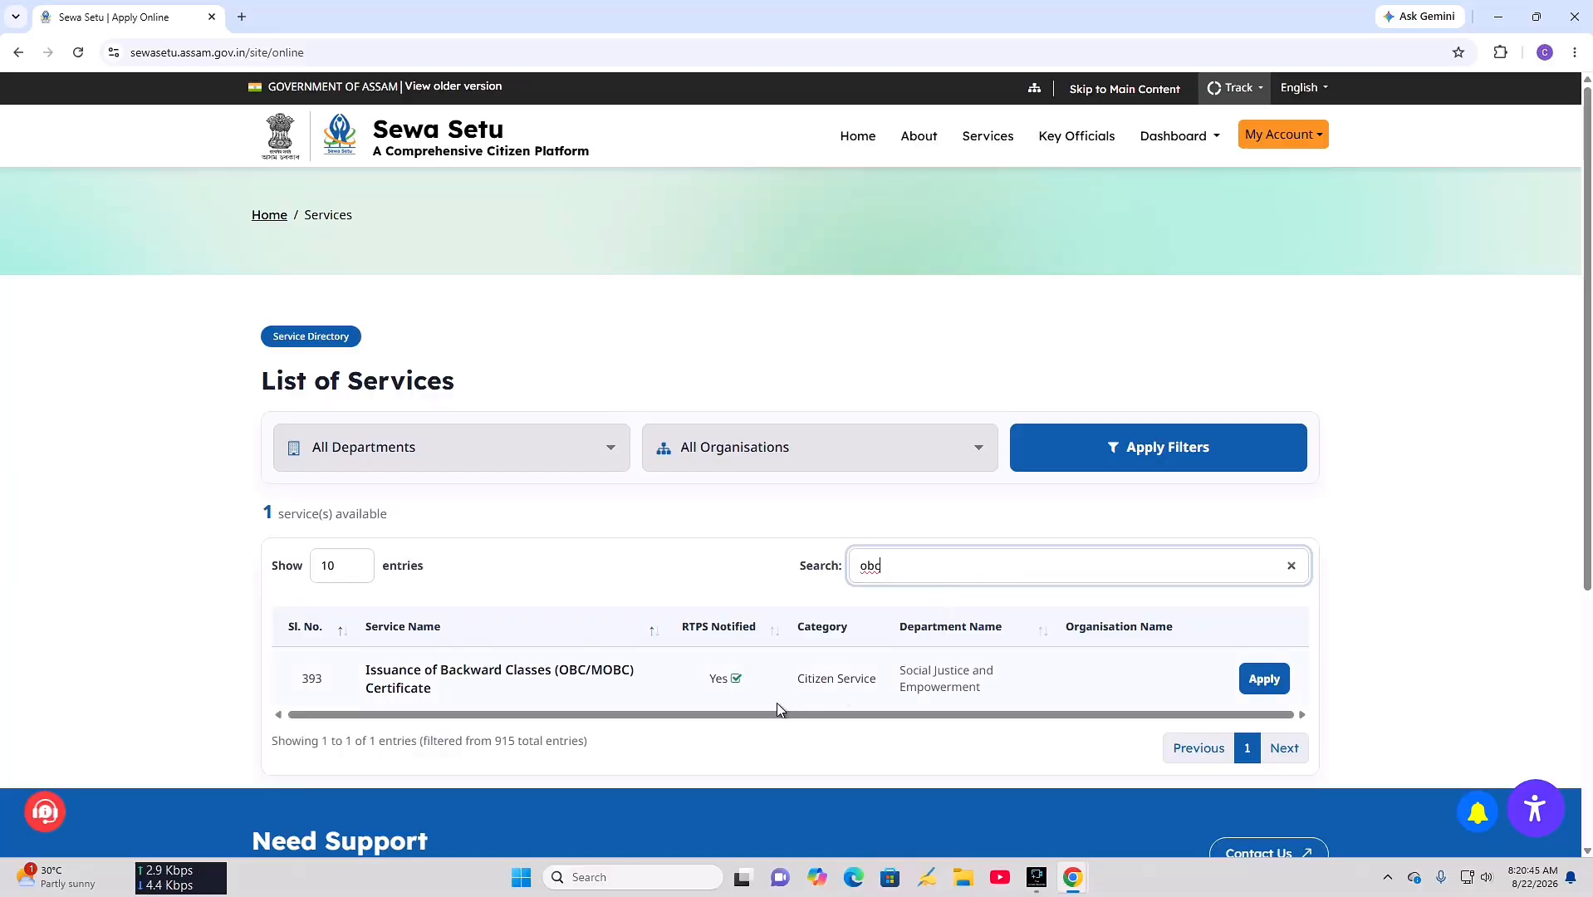
- Choose the Issuance of Backward Classes (OBC/MOBC) Certificate service and open its online application form
click(1262, 678)
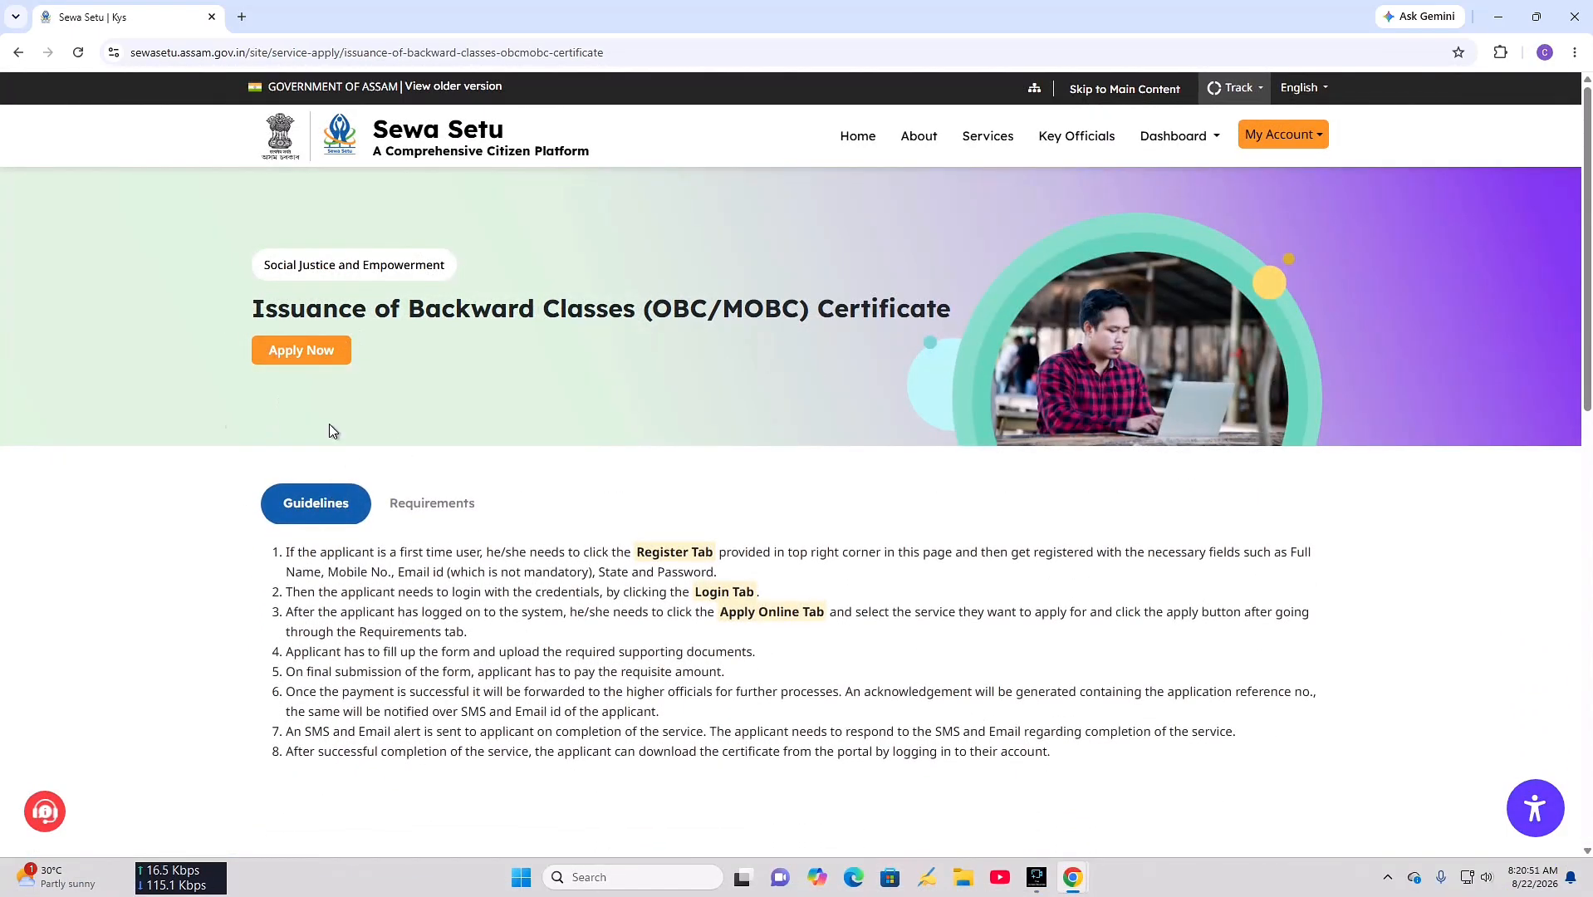
click(283, 352)
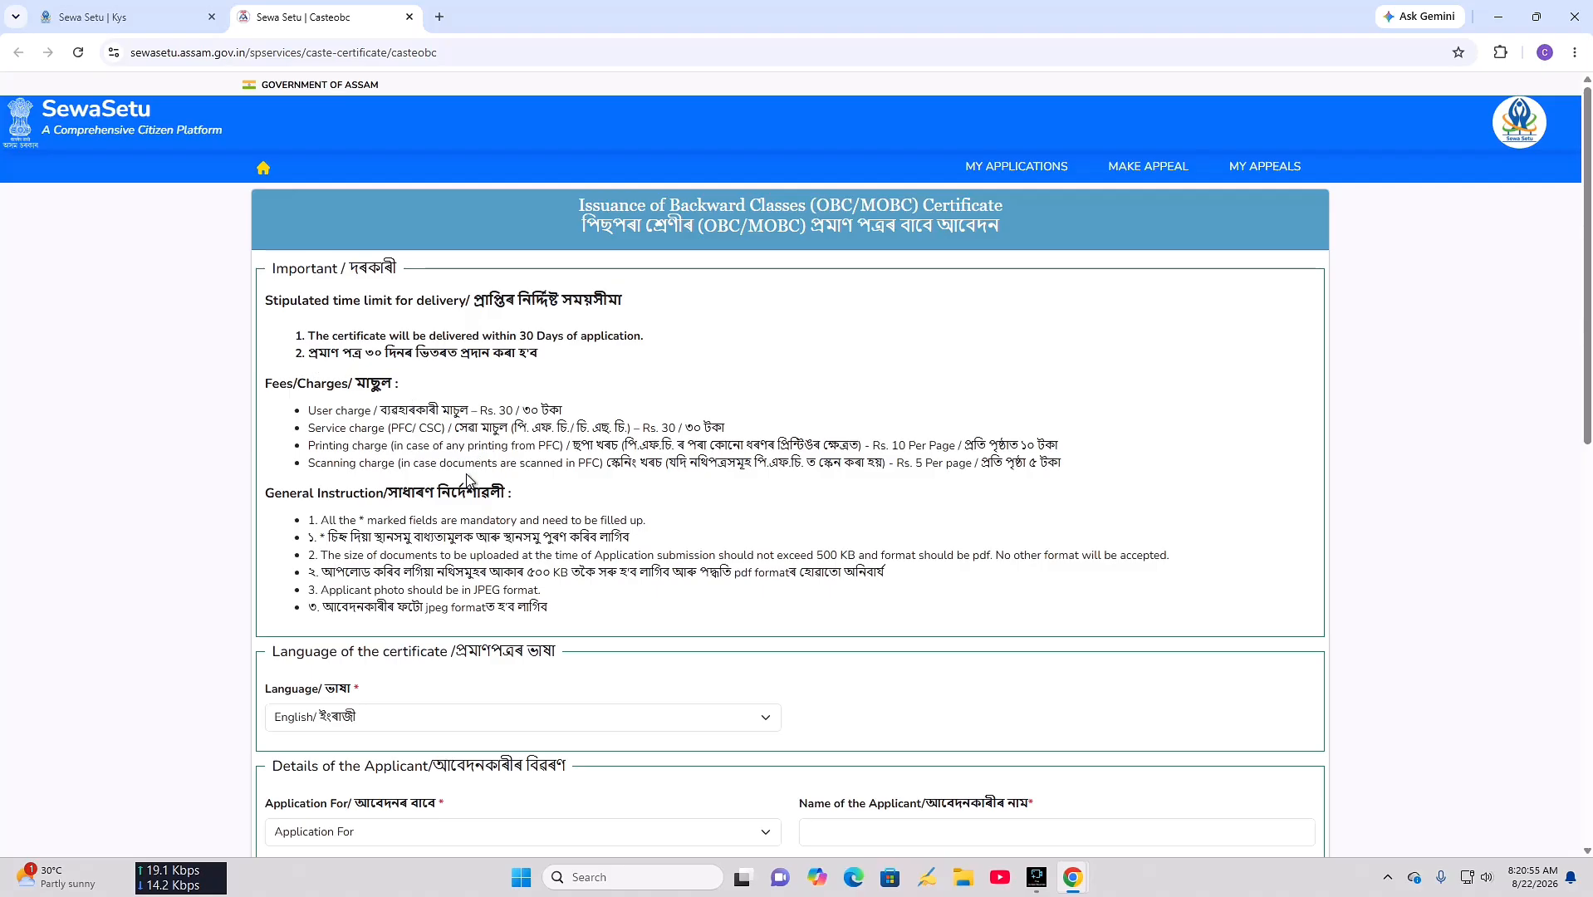
scroll(466, 480, down, 8)
scroll(465, 482, up, 9)
- Set the browser zoom for the application form to 90%
click(1574, 54)
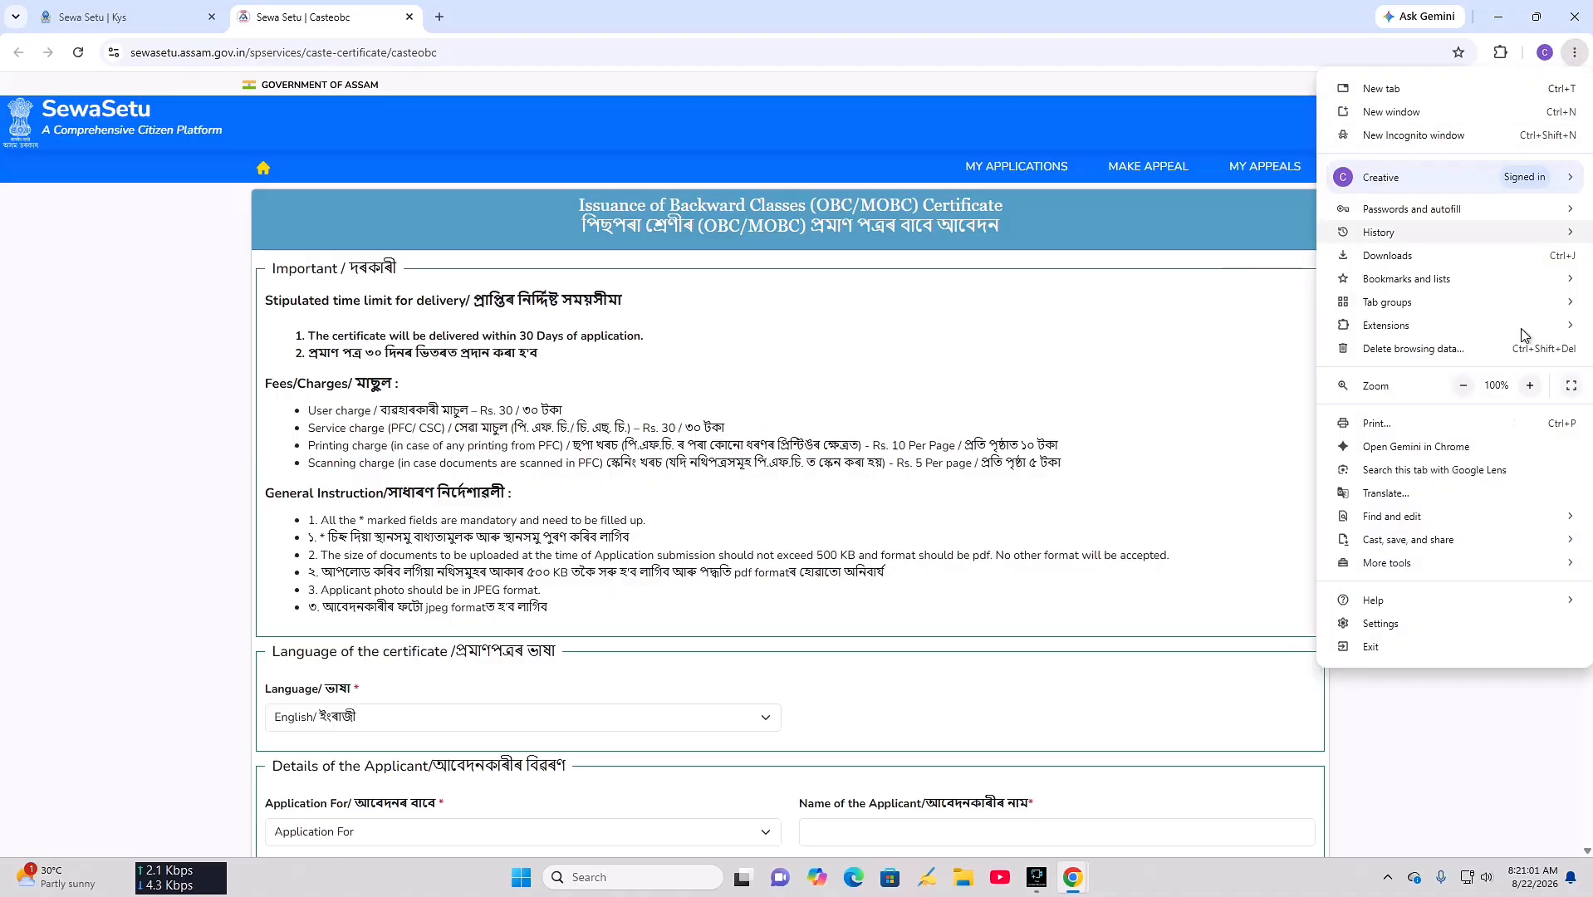
click(1463, 386)
click(1465, 387)
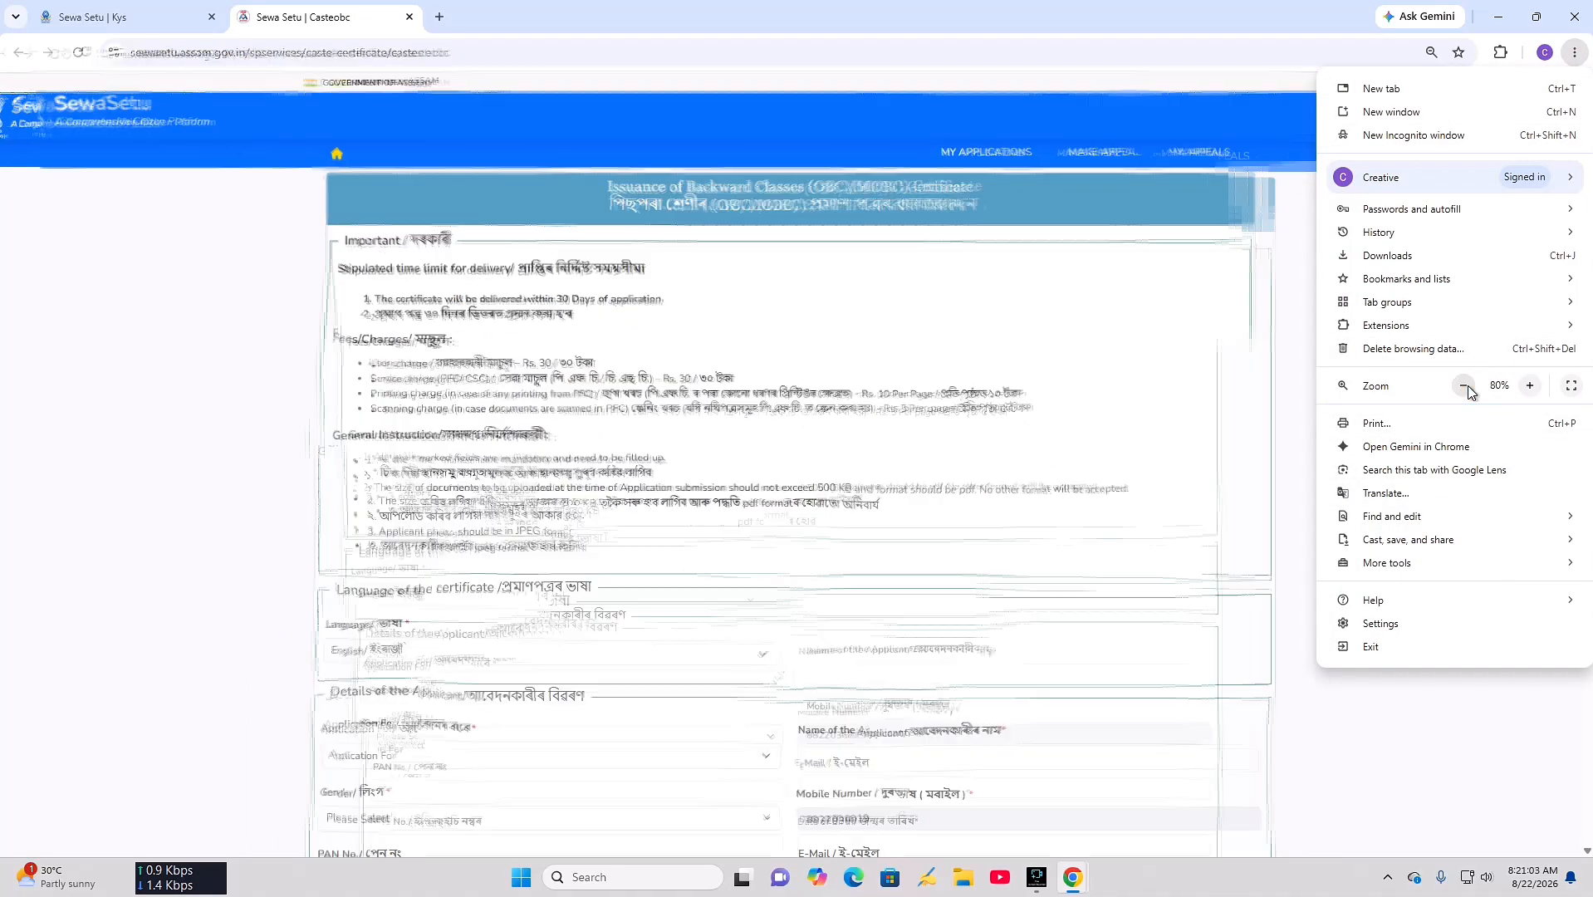
click(1527, 387)
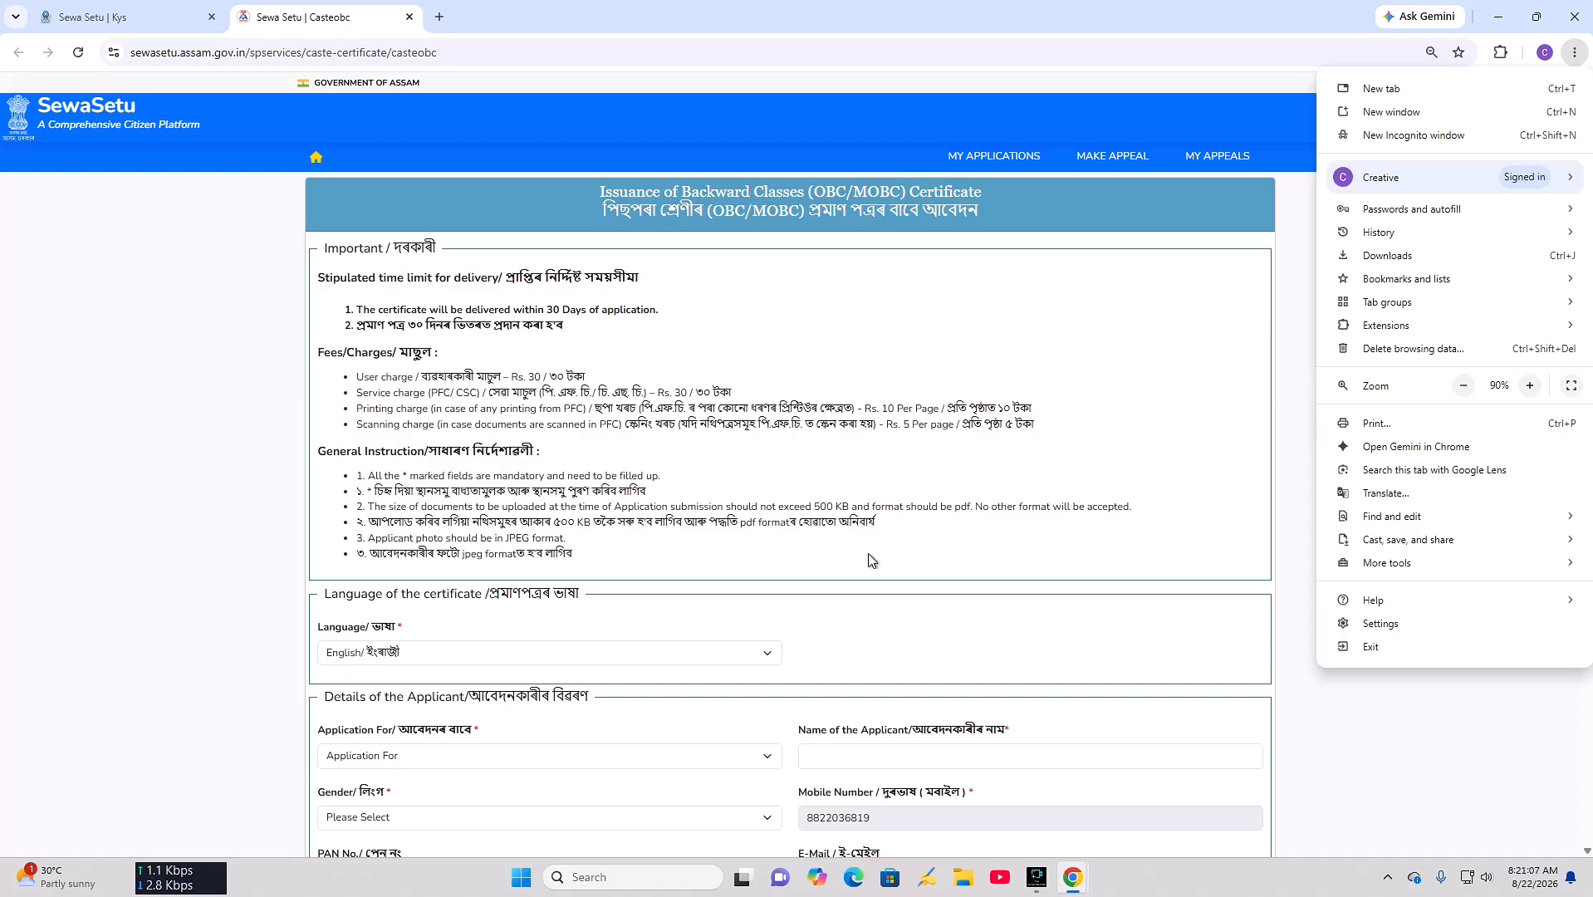
click(807, 422)
scroll(807, 421, down, 9)
scroll(382, 199, up, 9)
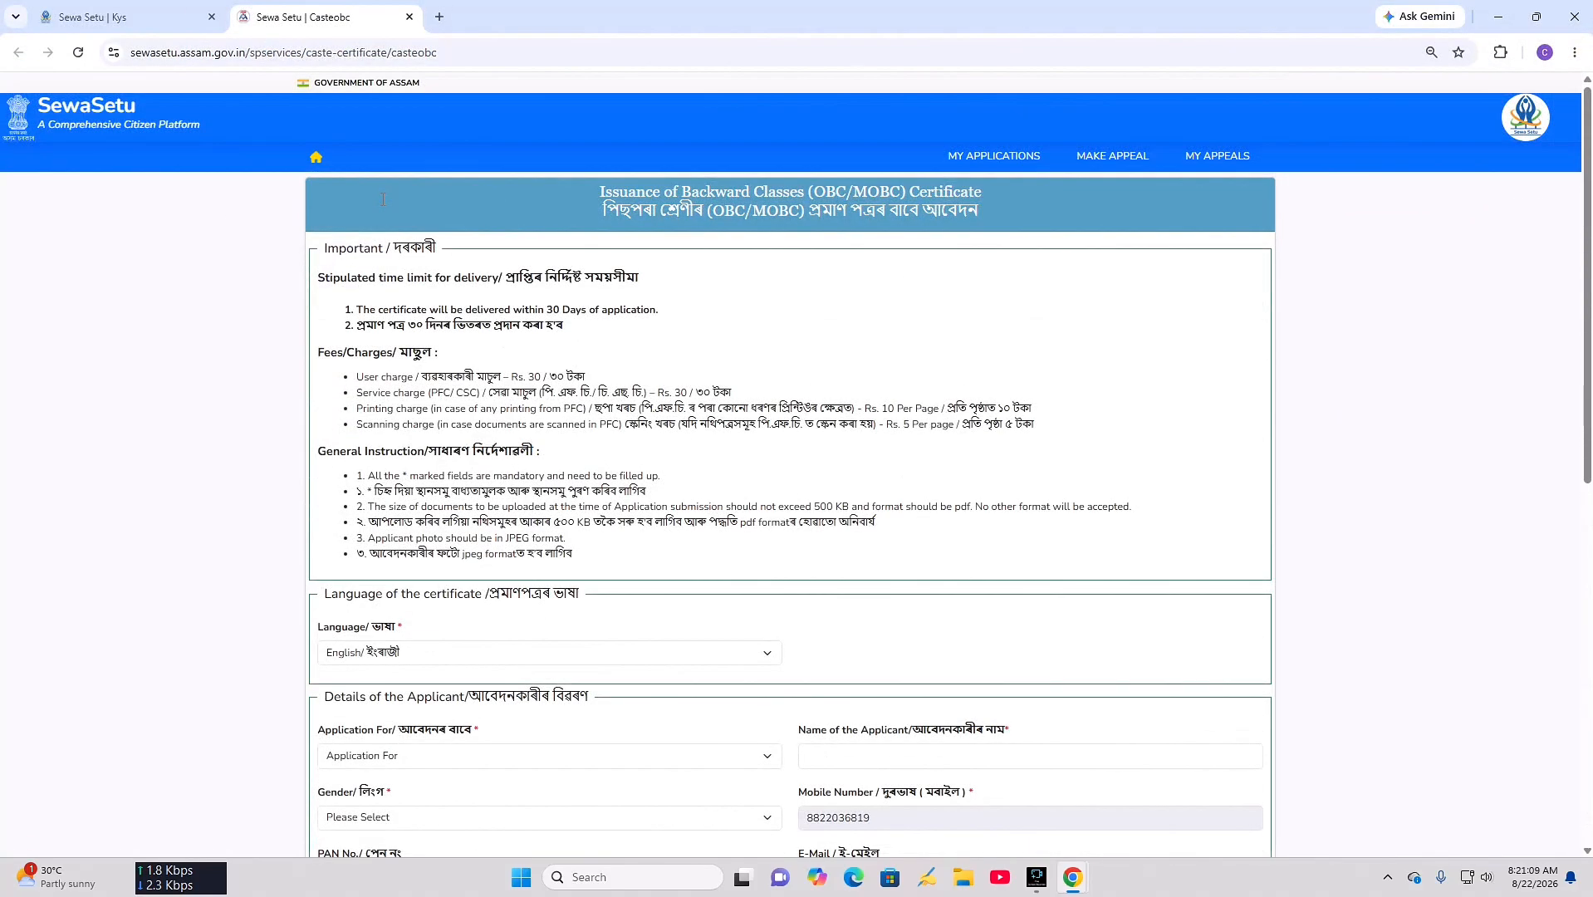
- Set Application For to OBC/MOBC and fill in the applicant's name from a saved address suggestion
click(458, 750)
click(446, 797)
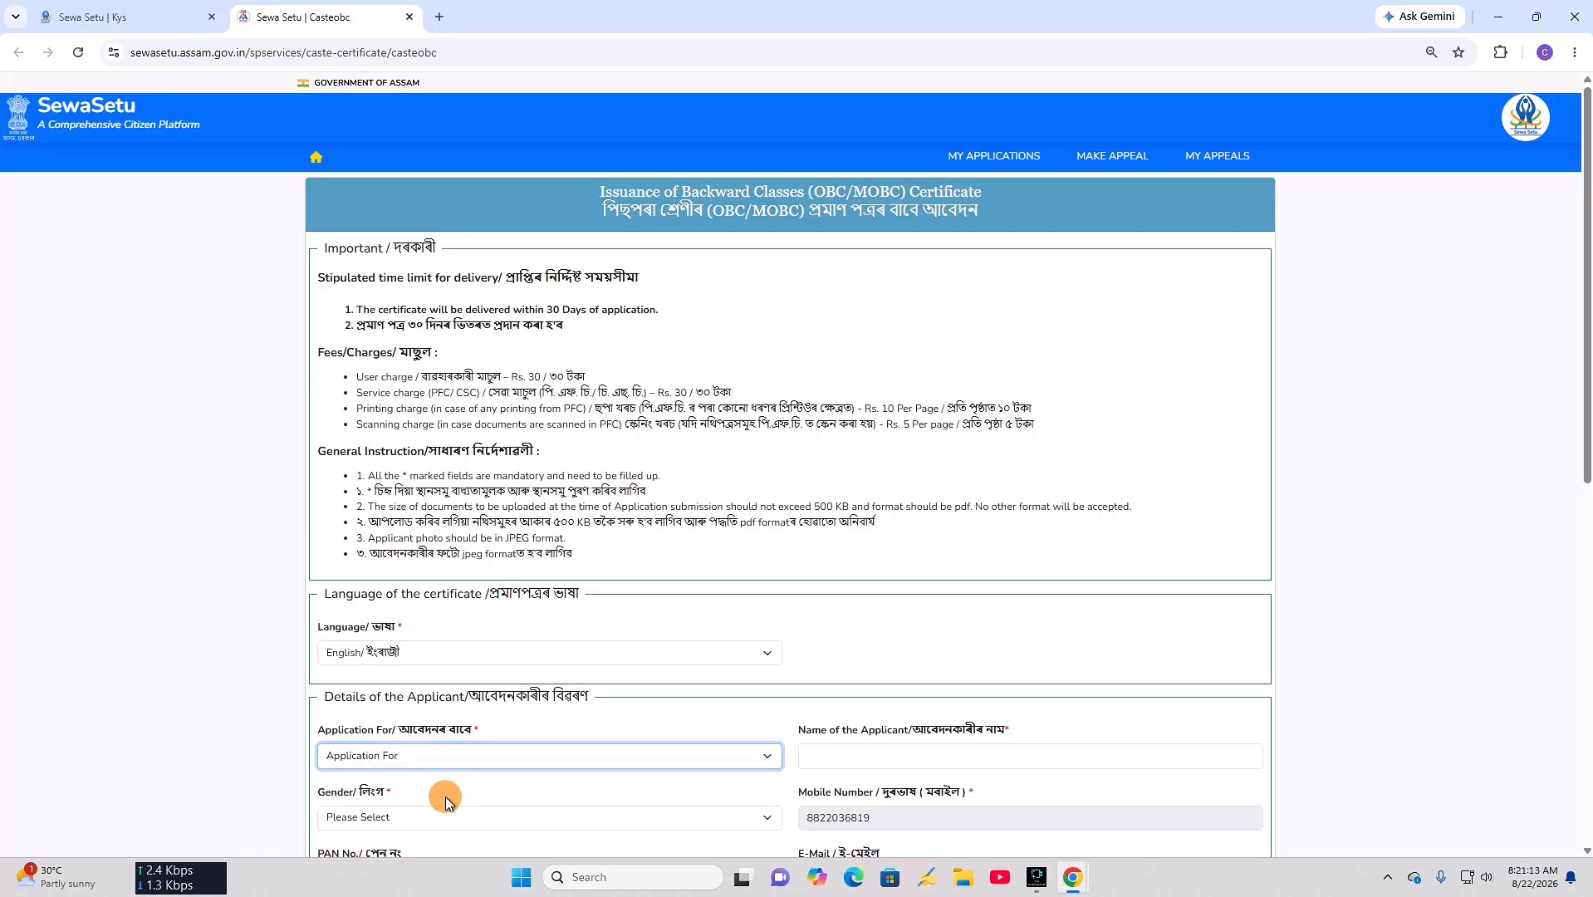
click(855, 765)
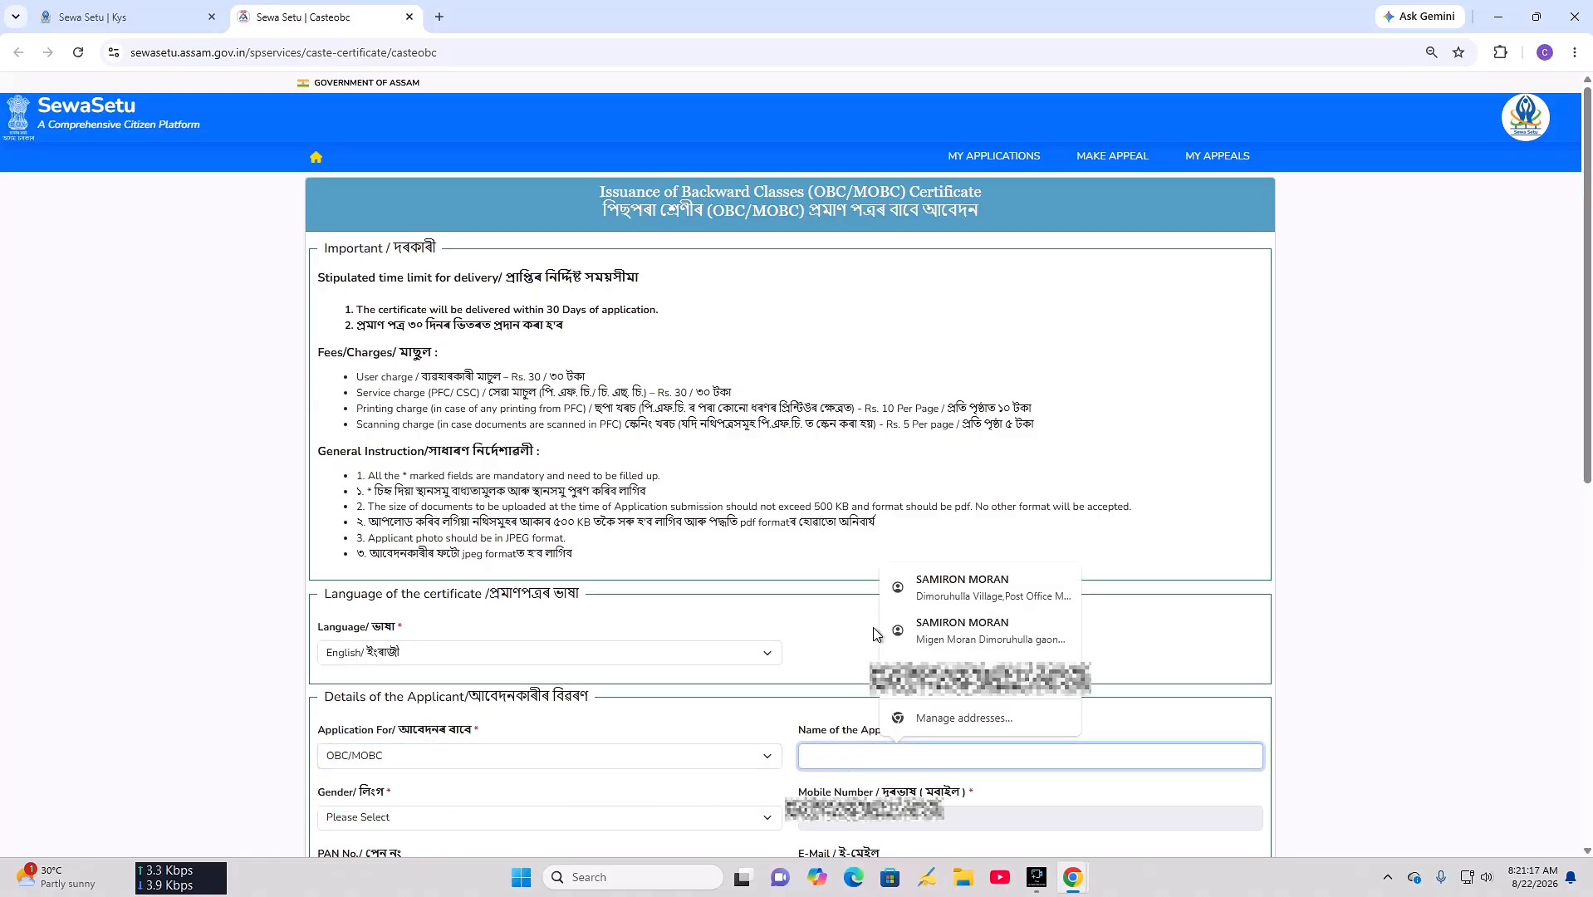
click(969, 599)
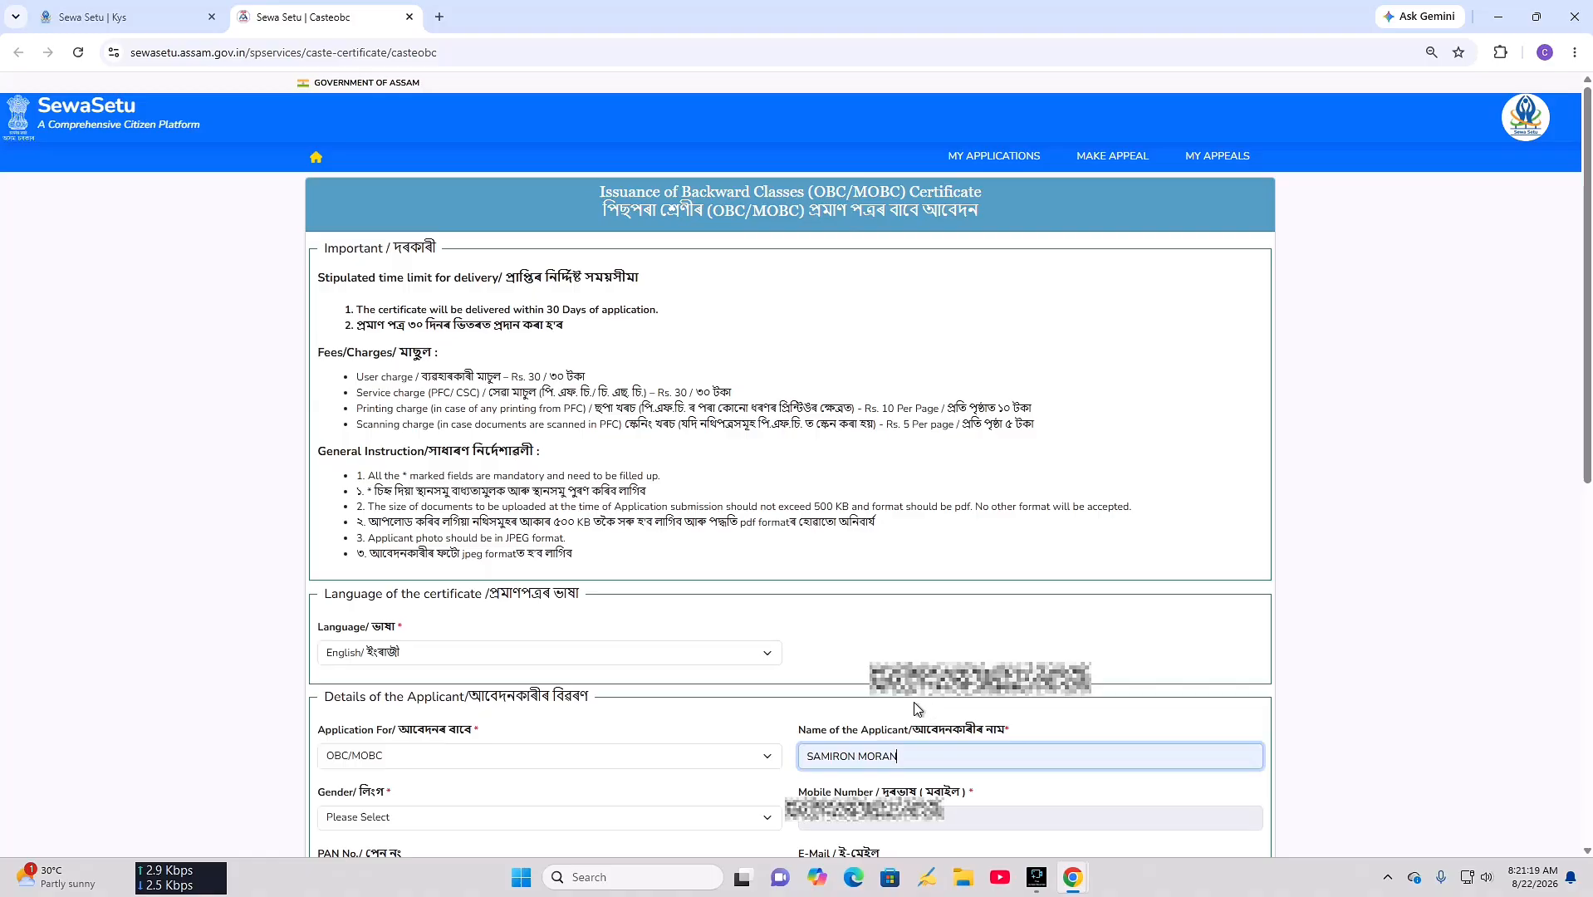
scroll(913, 707, down, 8)
scroll(833, 600, up, 8)
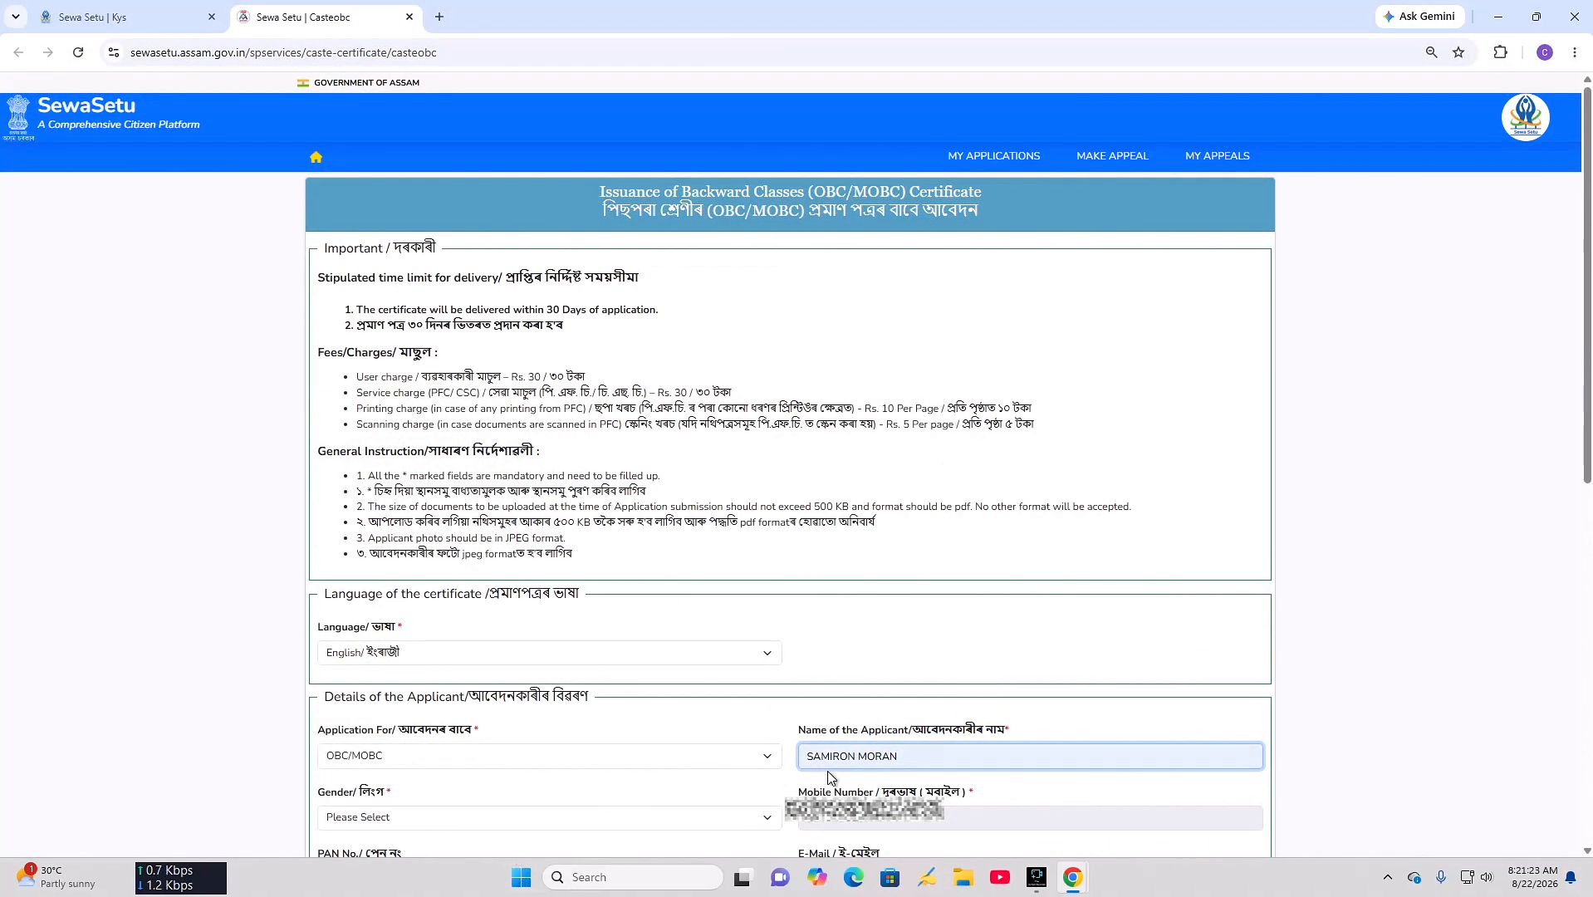
- Set the applicant's gender to Male
click(627, 818)
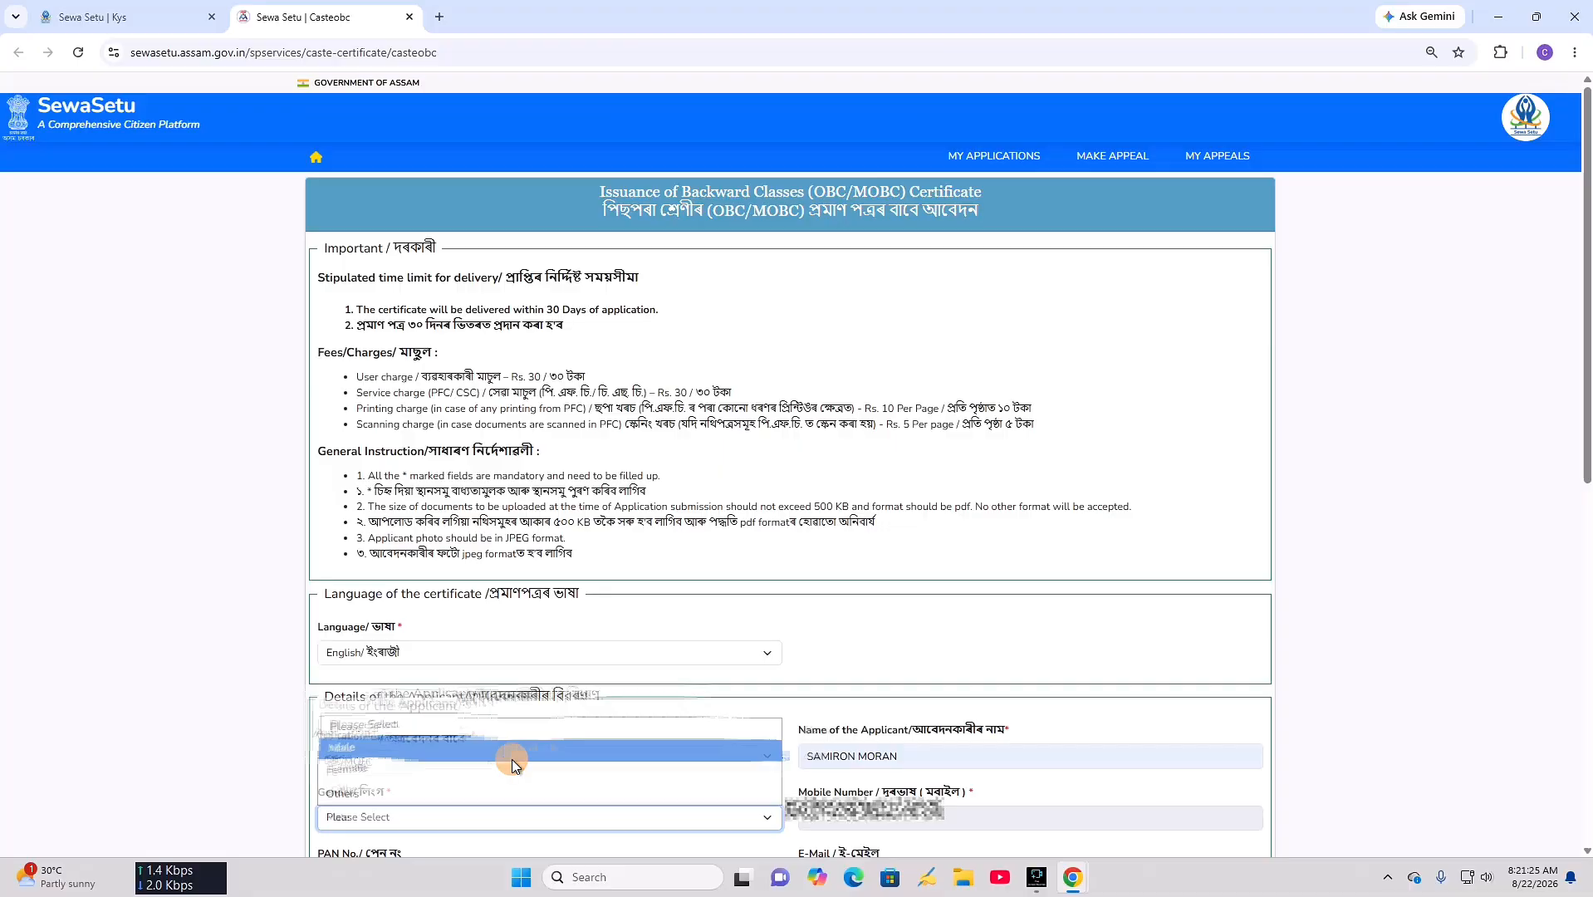
click(511, 749)
scroll(898, 711, down, 8)
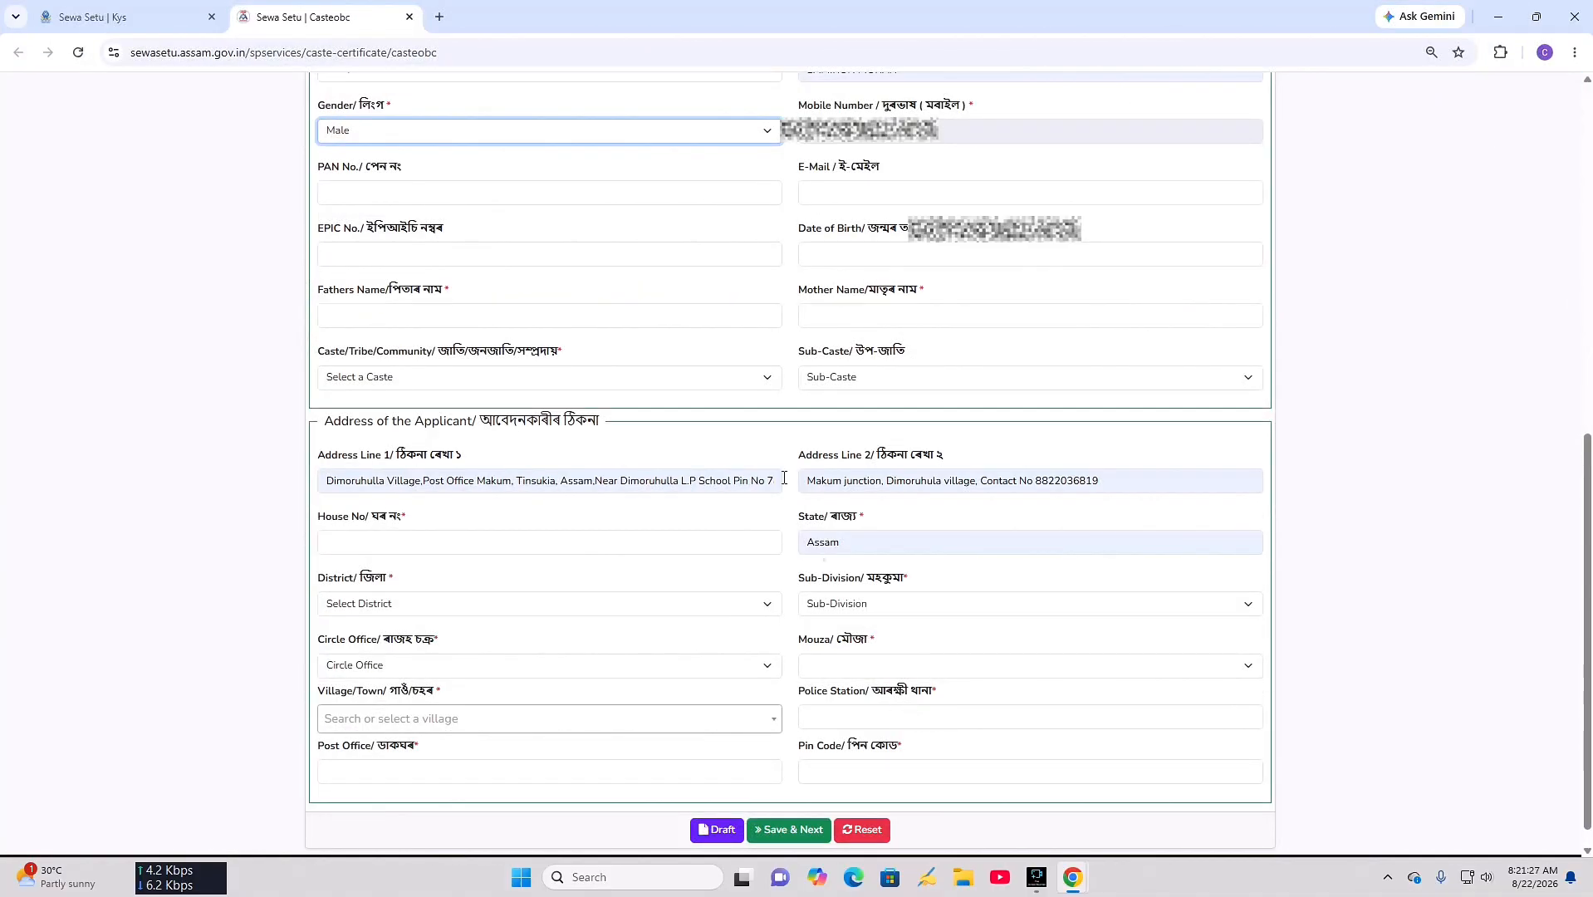
click(501, 199)
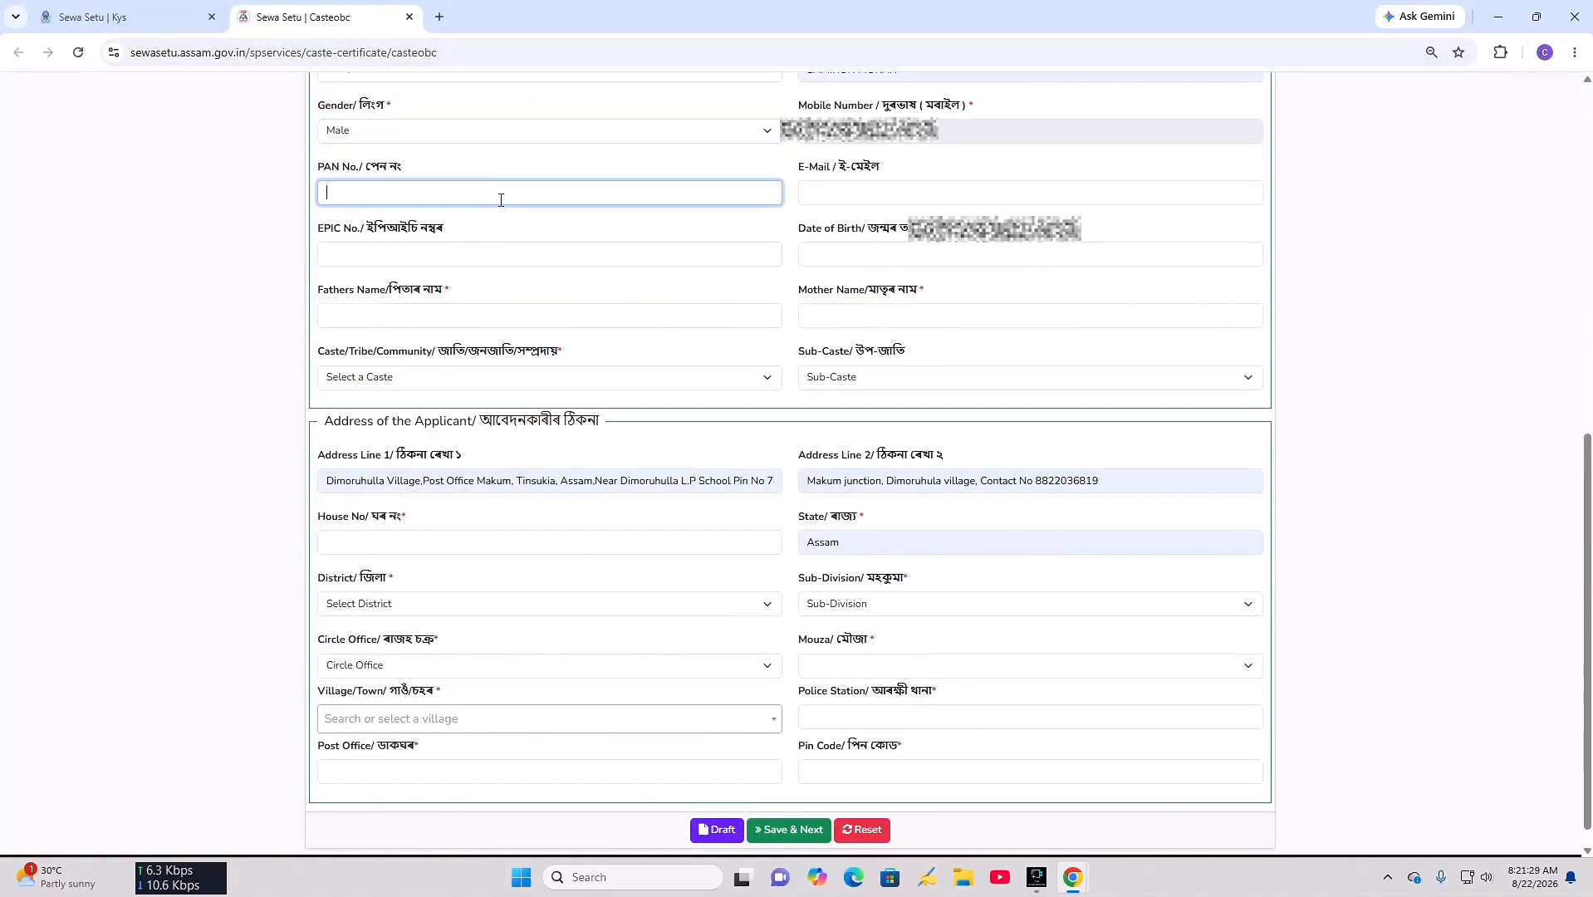
right_click(501, 199)
click(517, 200)
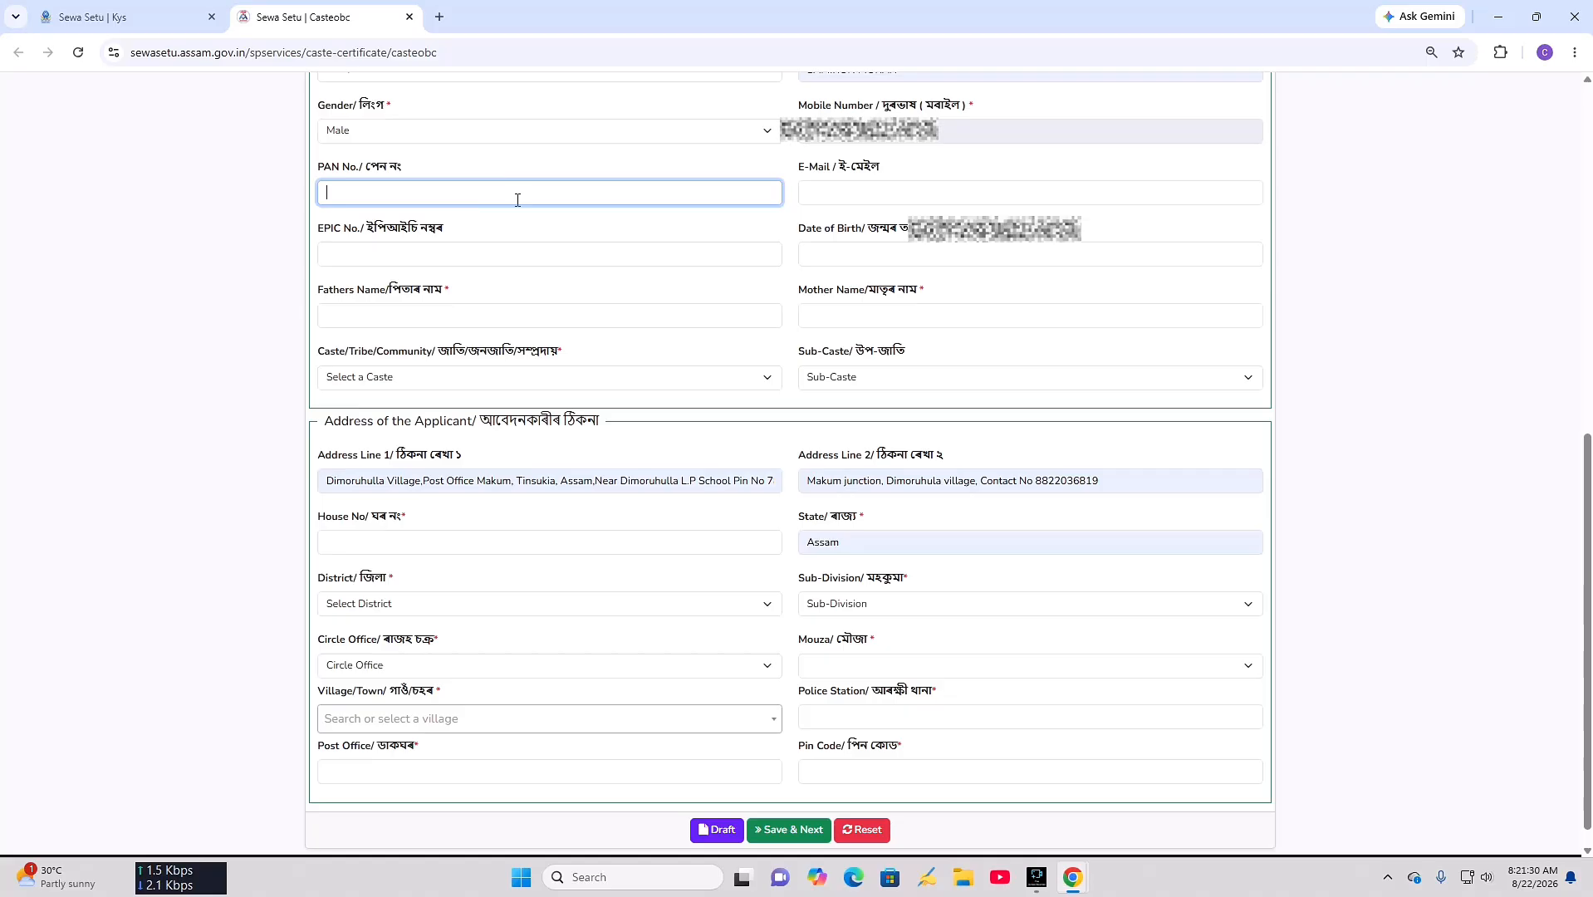
click(846, 180)
click(851, 197)
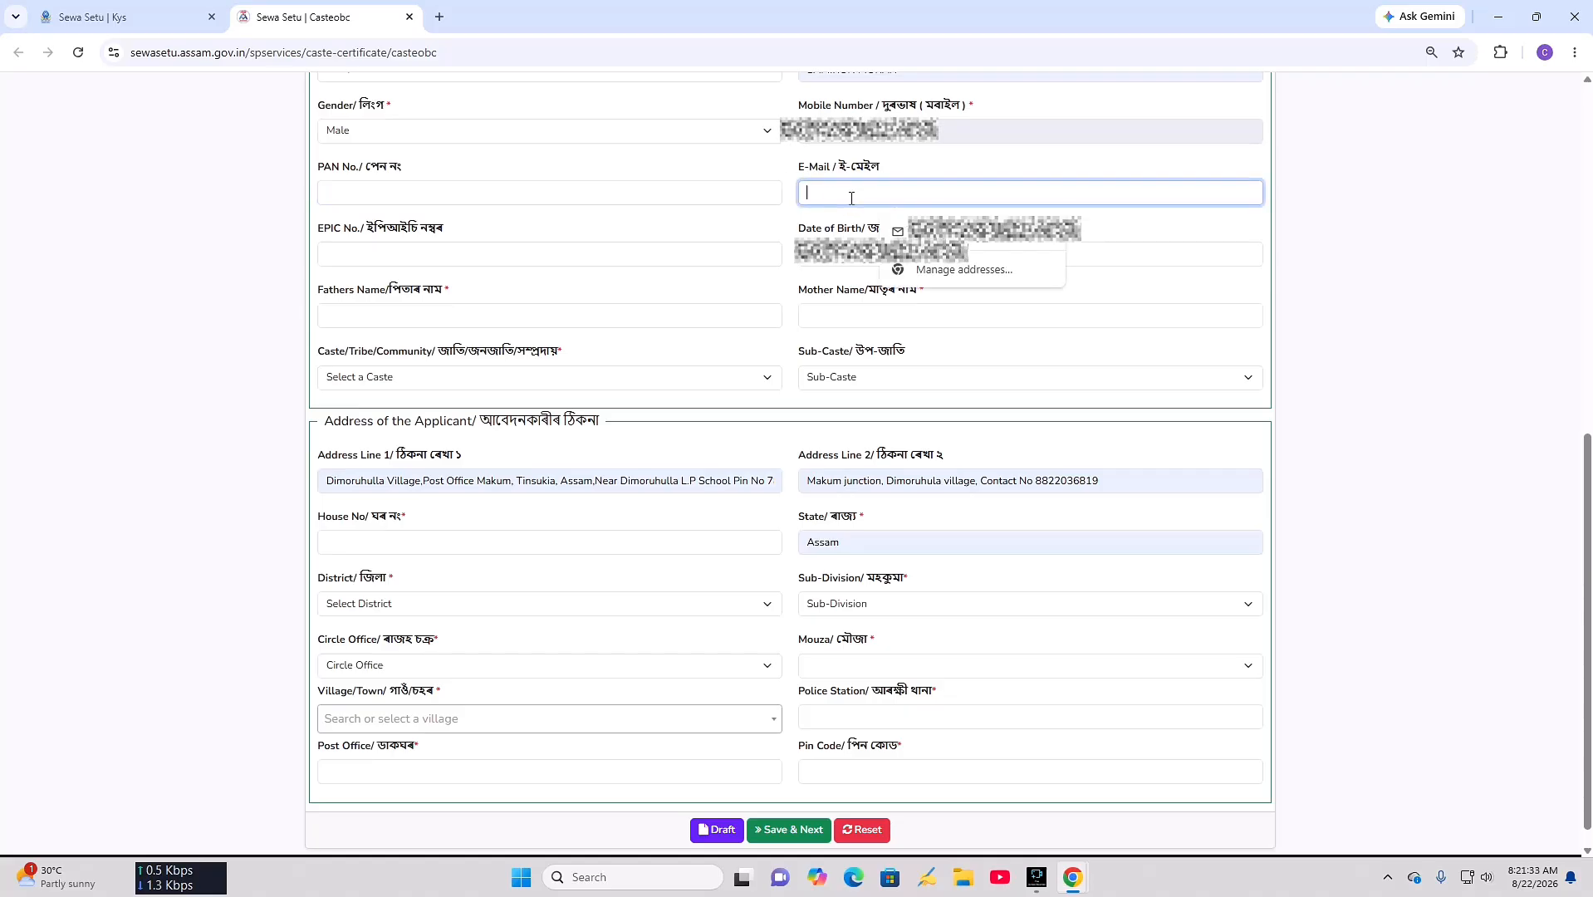
click(848, 197)
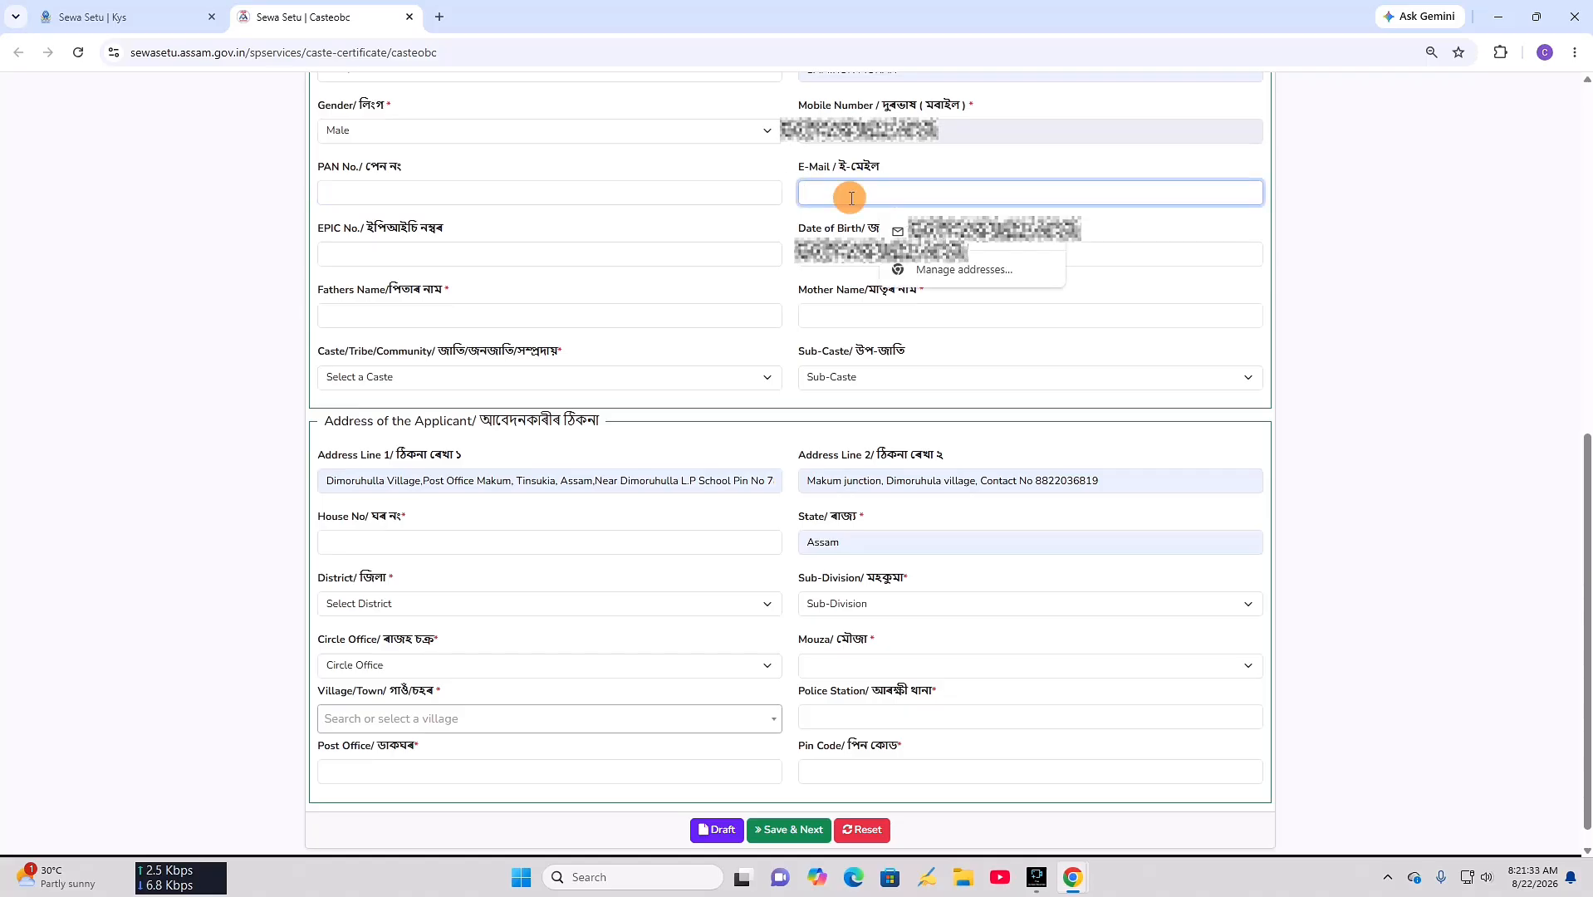
click(664, 258)
- Fill in the applicant's date of birth and both parents' names from the saved suggestions
click(901, 233)
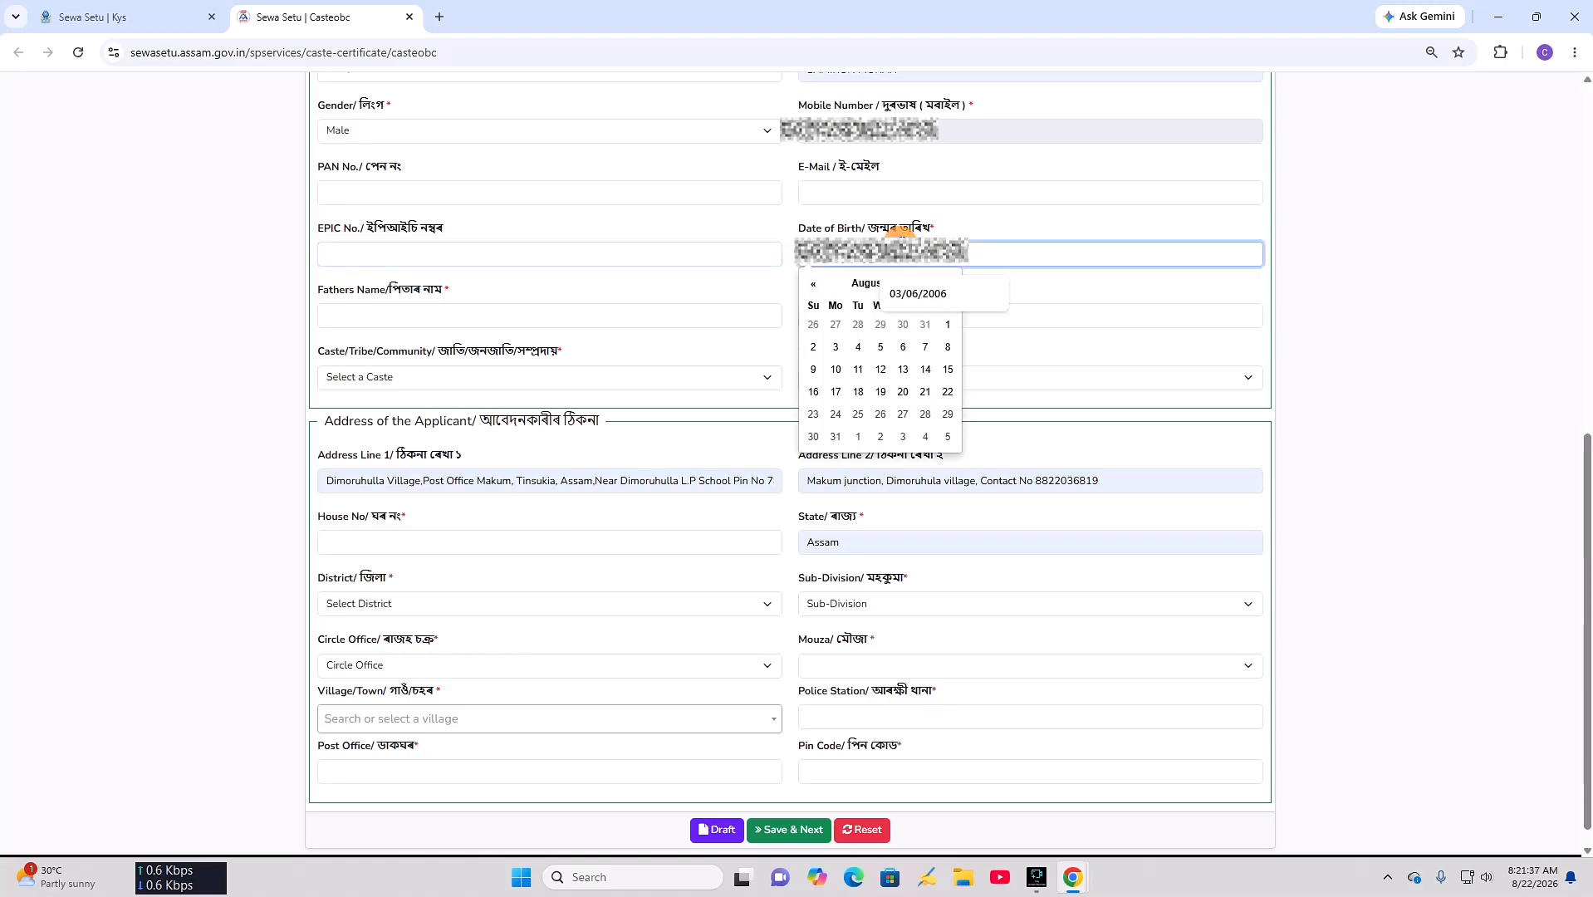
click(924, 296)
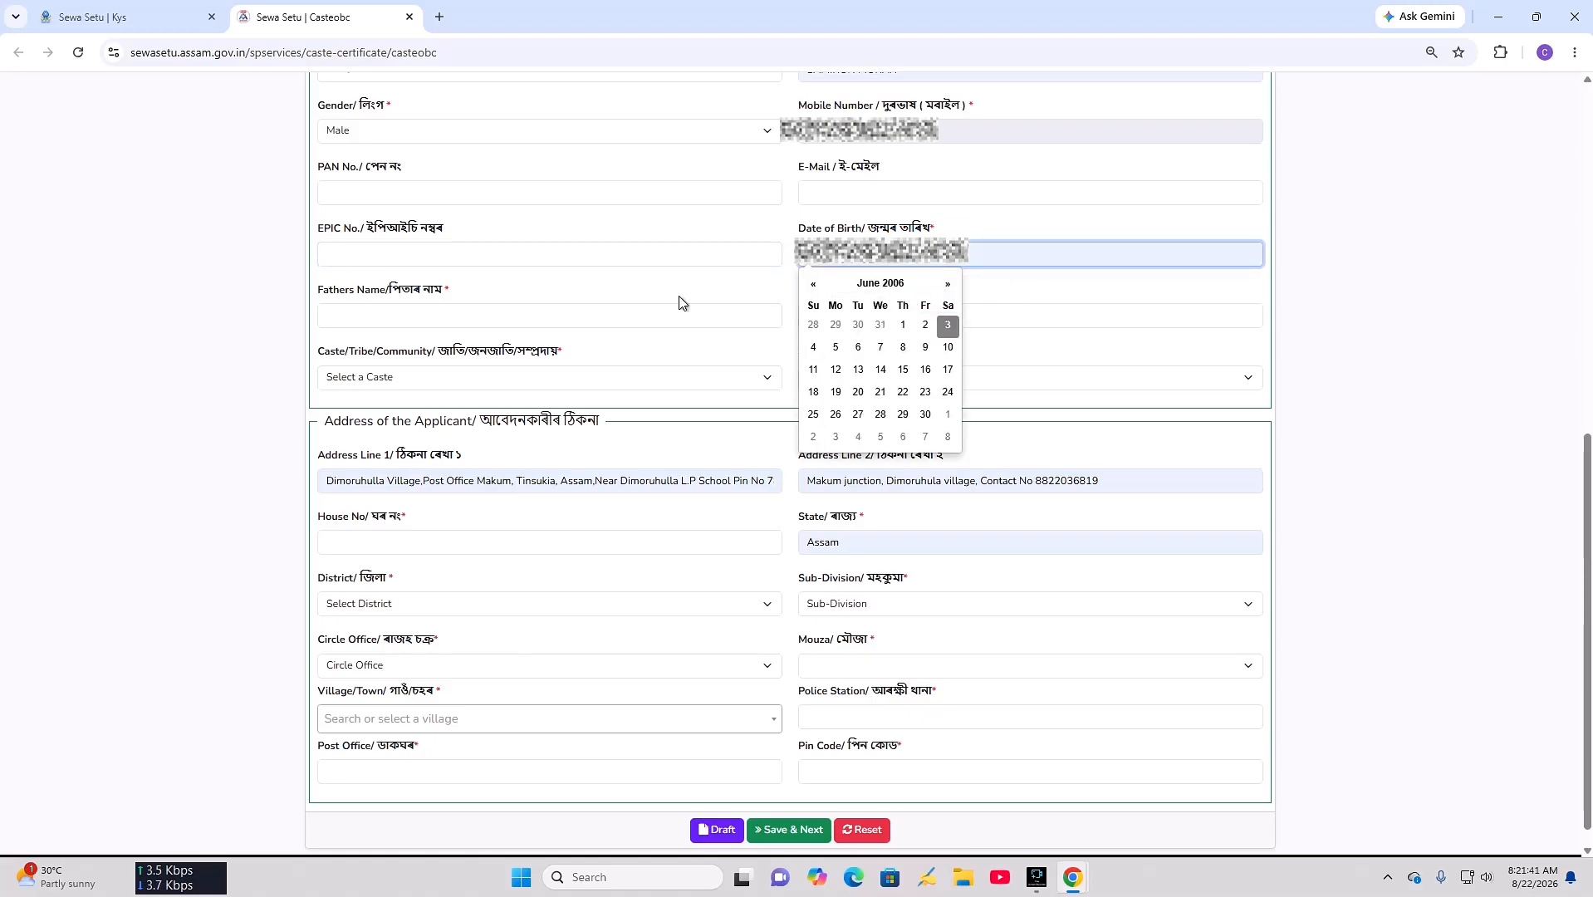
click(575, 323)
click(492, 355)
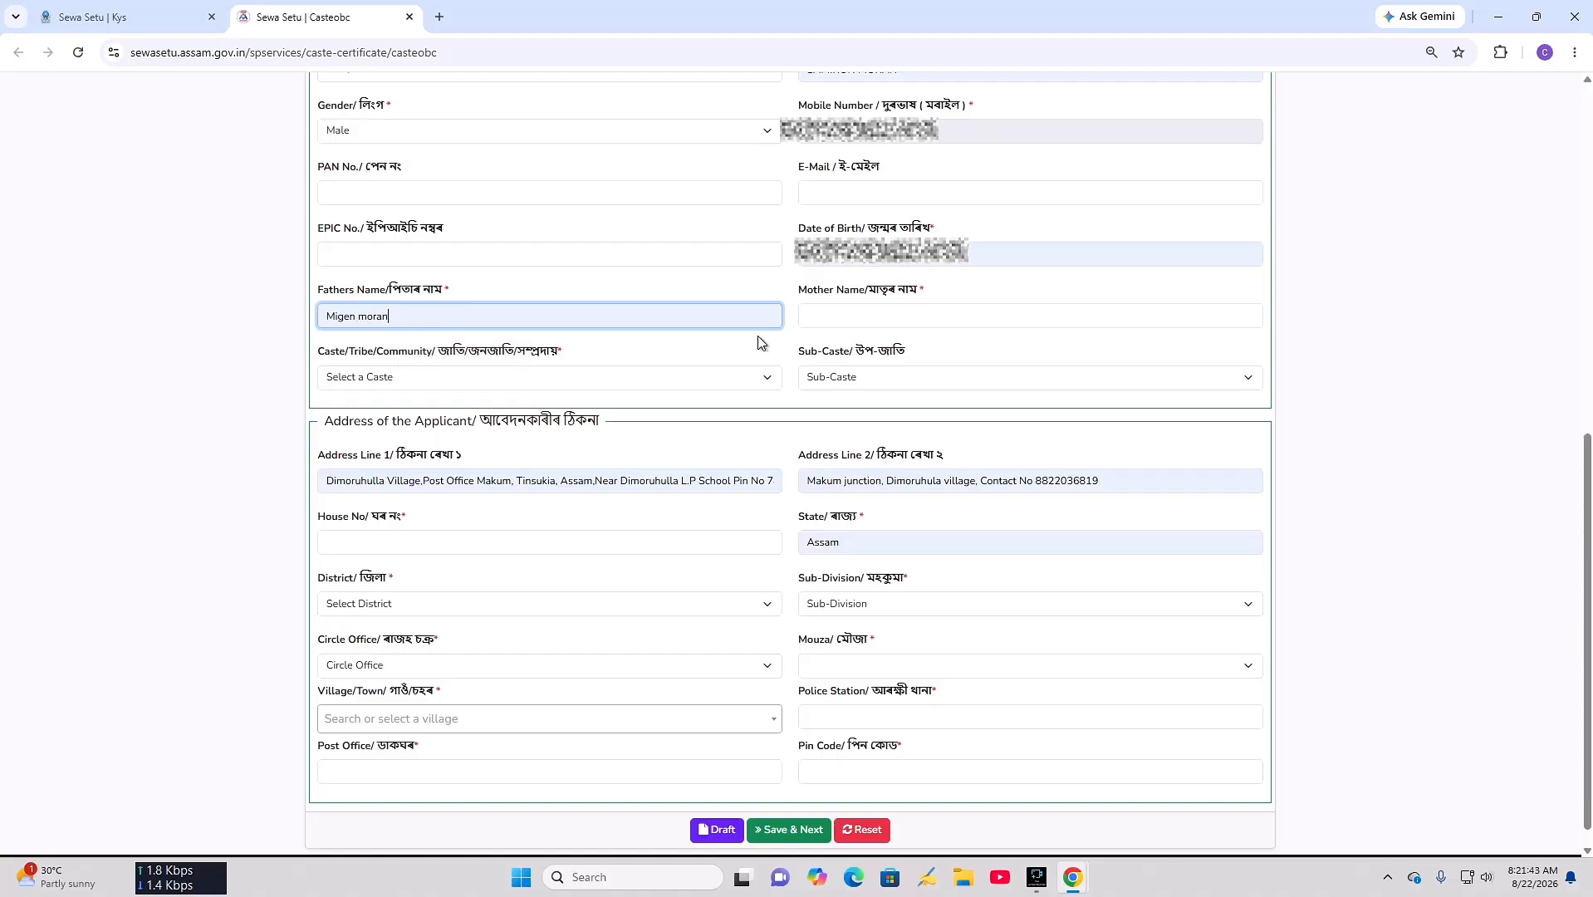
click(914, 314)
click(916, 352)
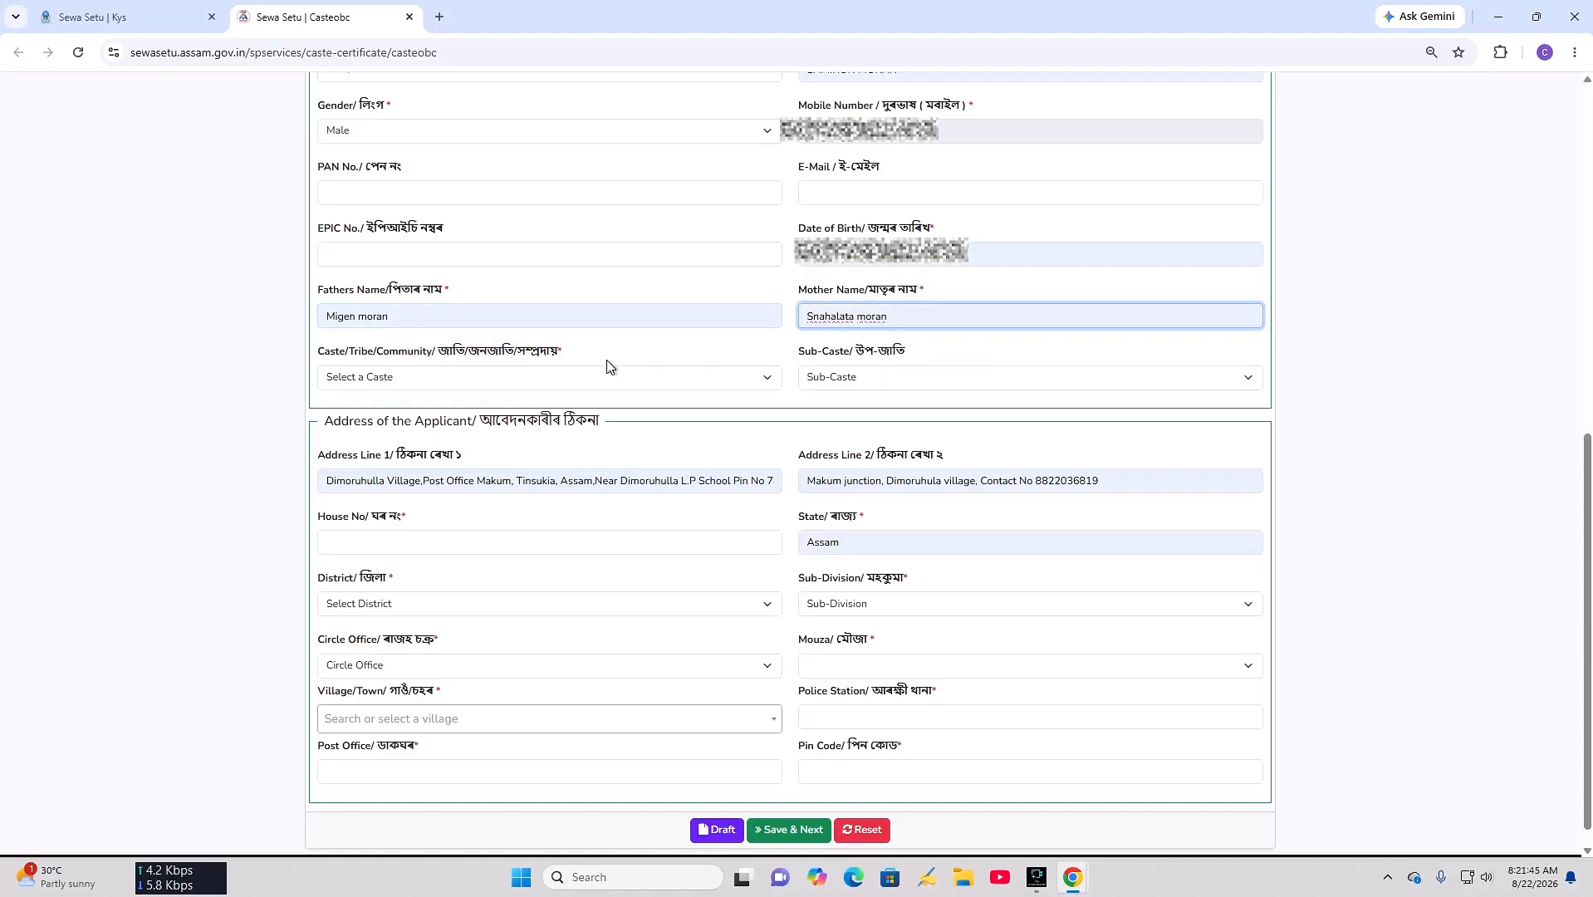
- Set the applicant's caste/tribe/community to Moran,Matak
click(528, 379)
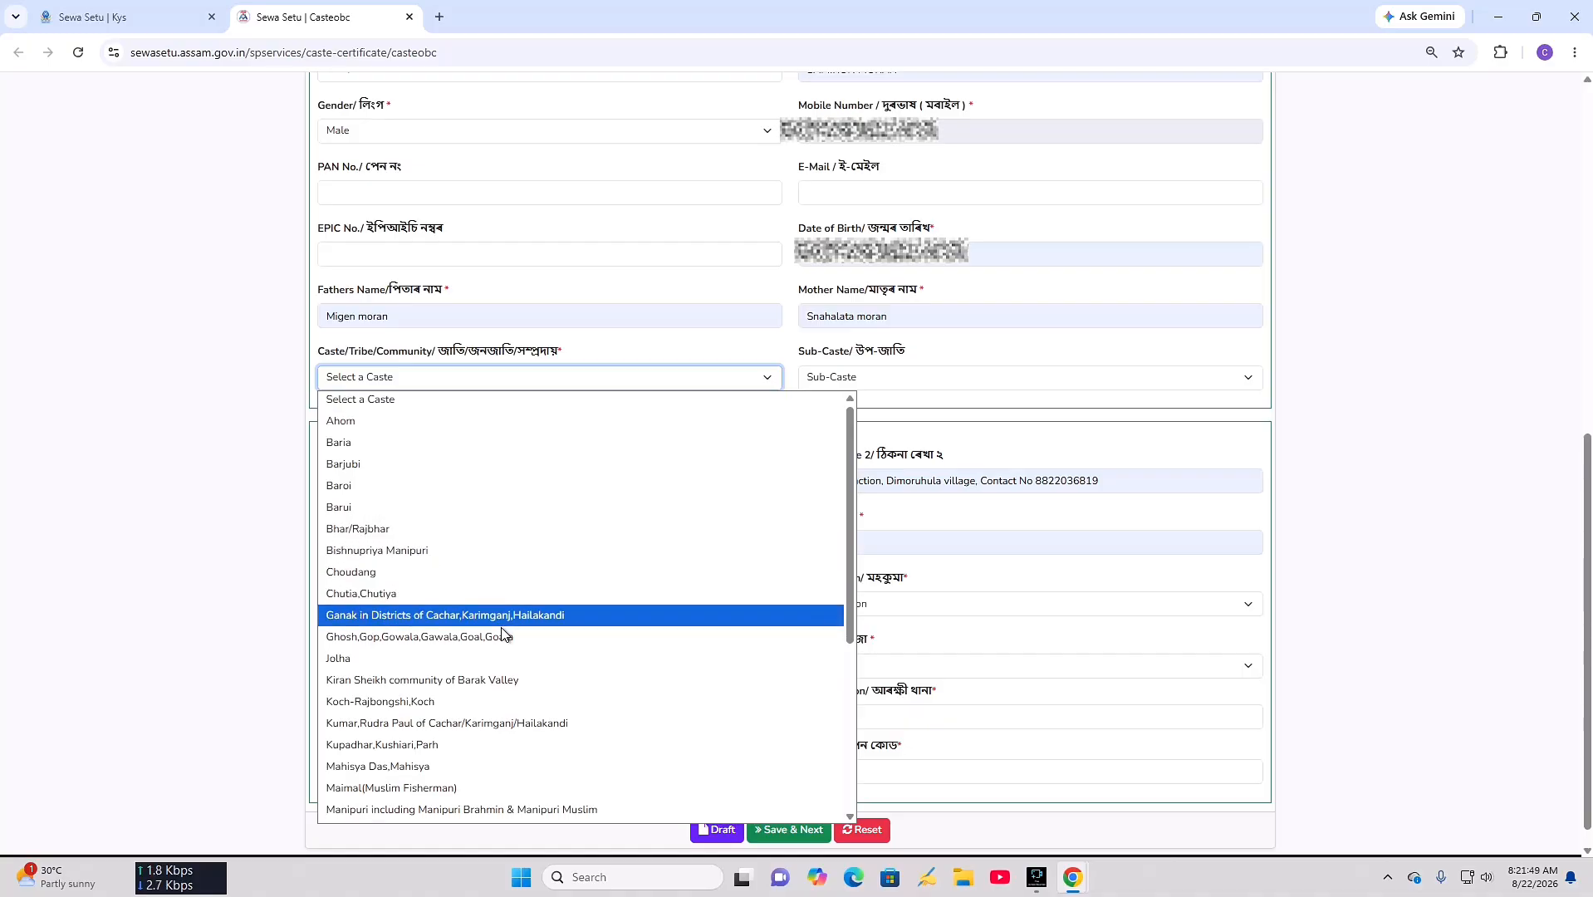
scroll(503, 635, down, 3)
click(439, 548)
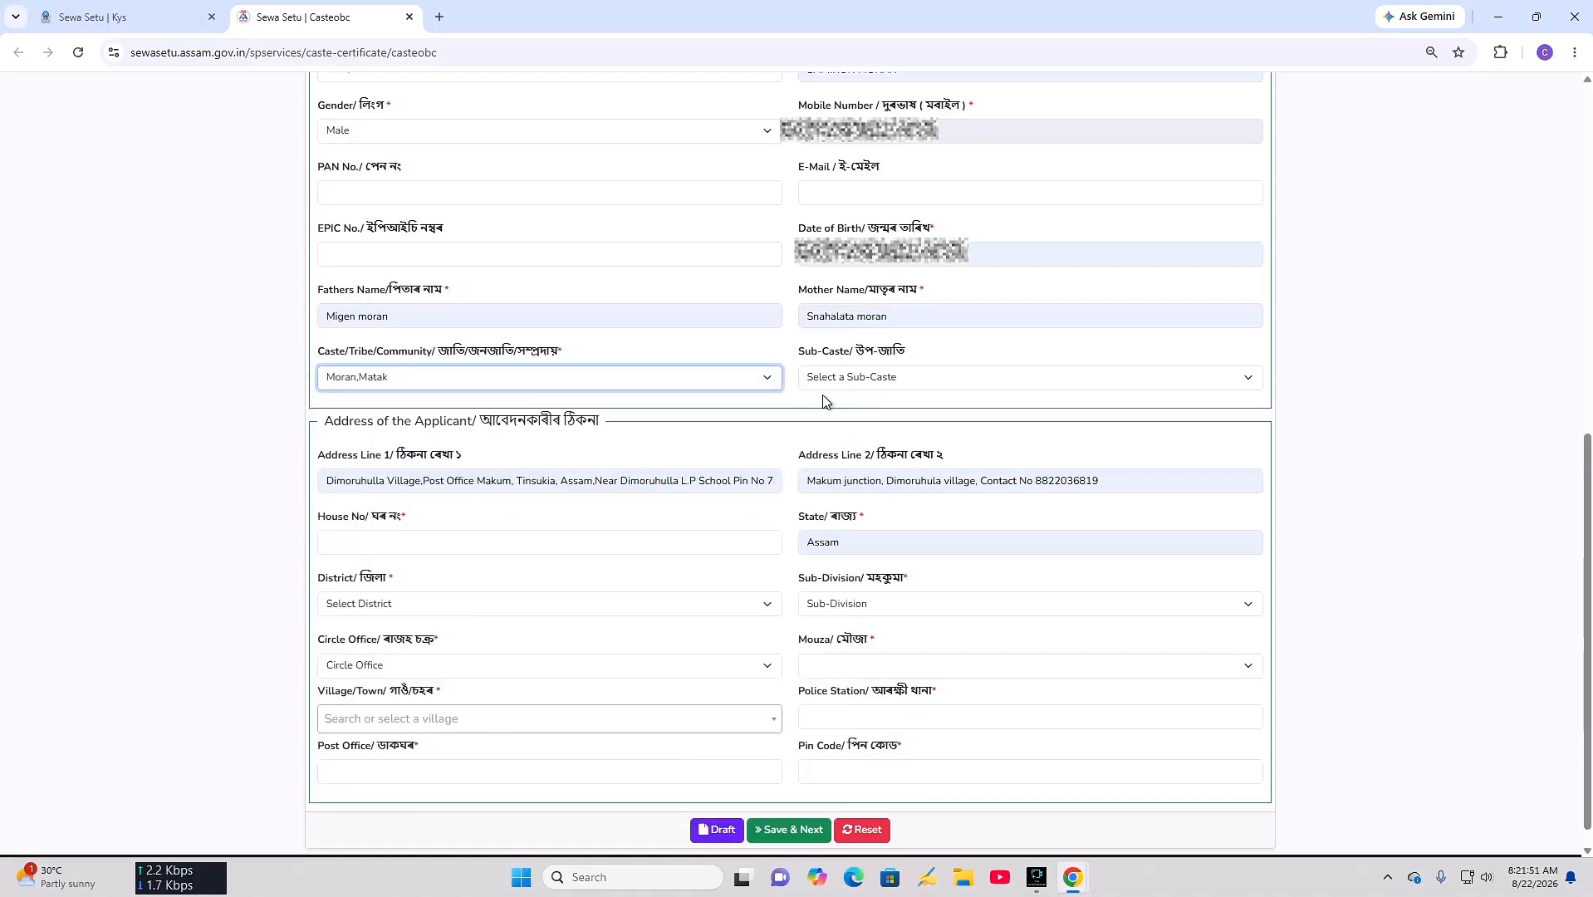
- Set the applicant's sub-caste to Moran and fill in the house number from the saved suggestion
click(989, 385)
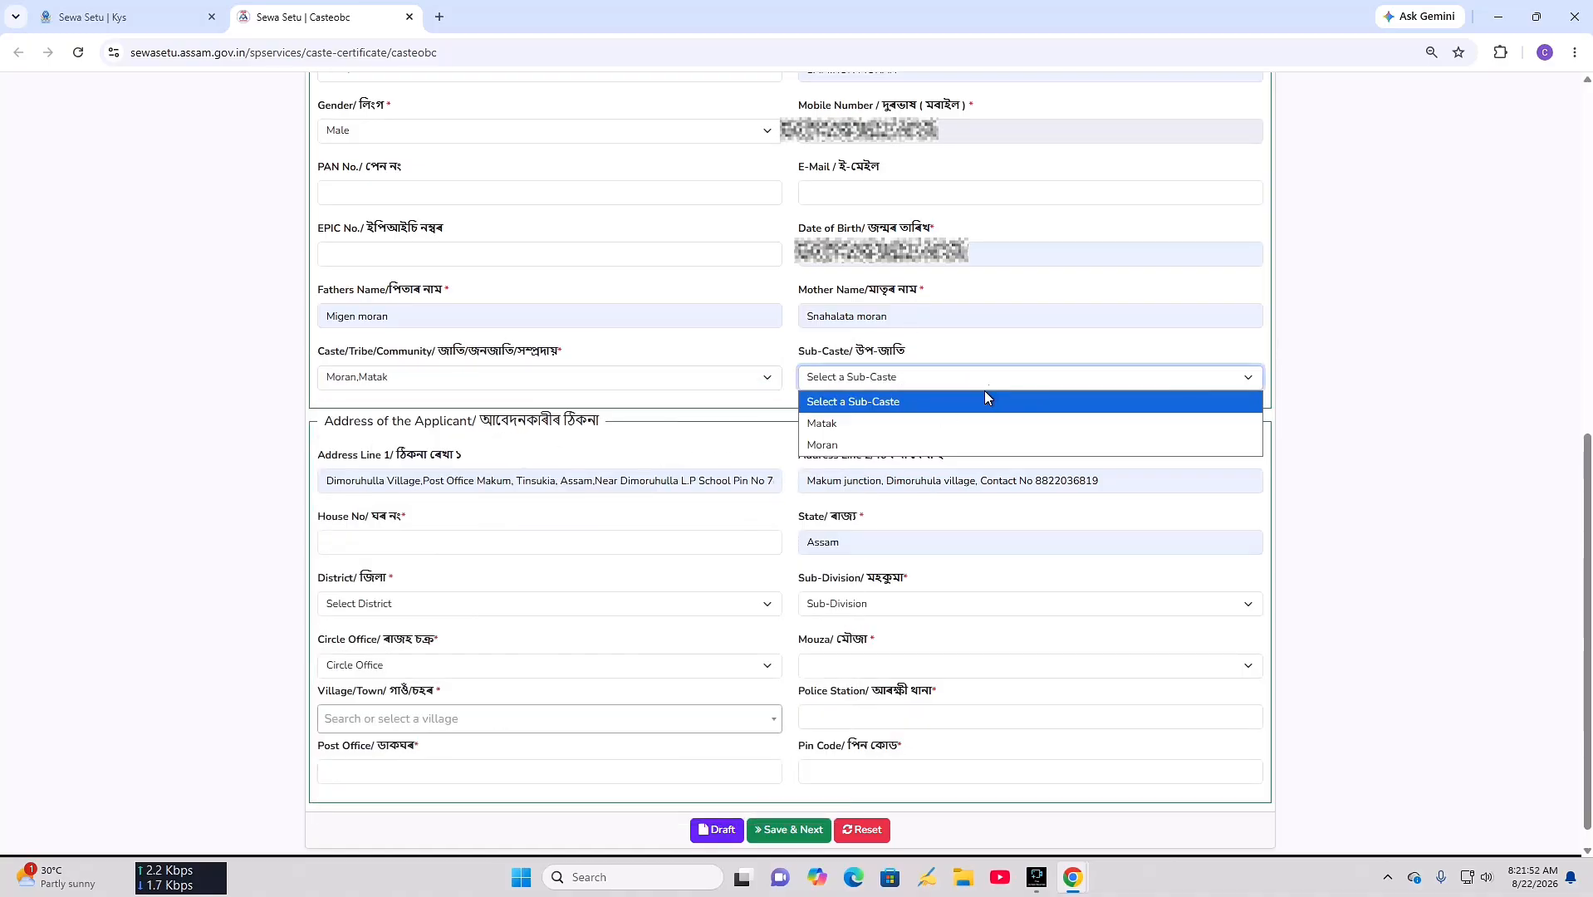
click(929, 440)
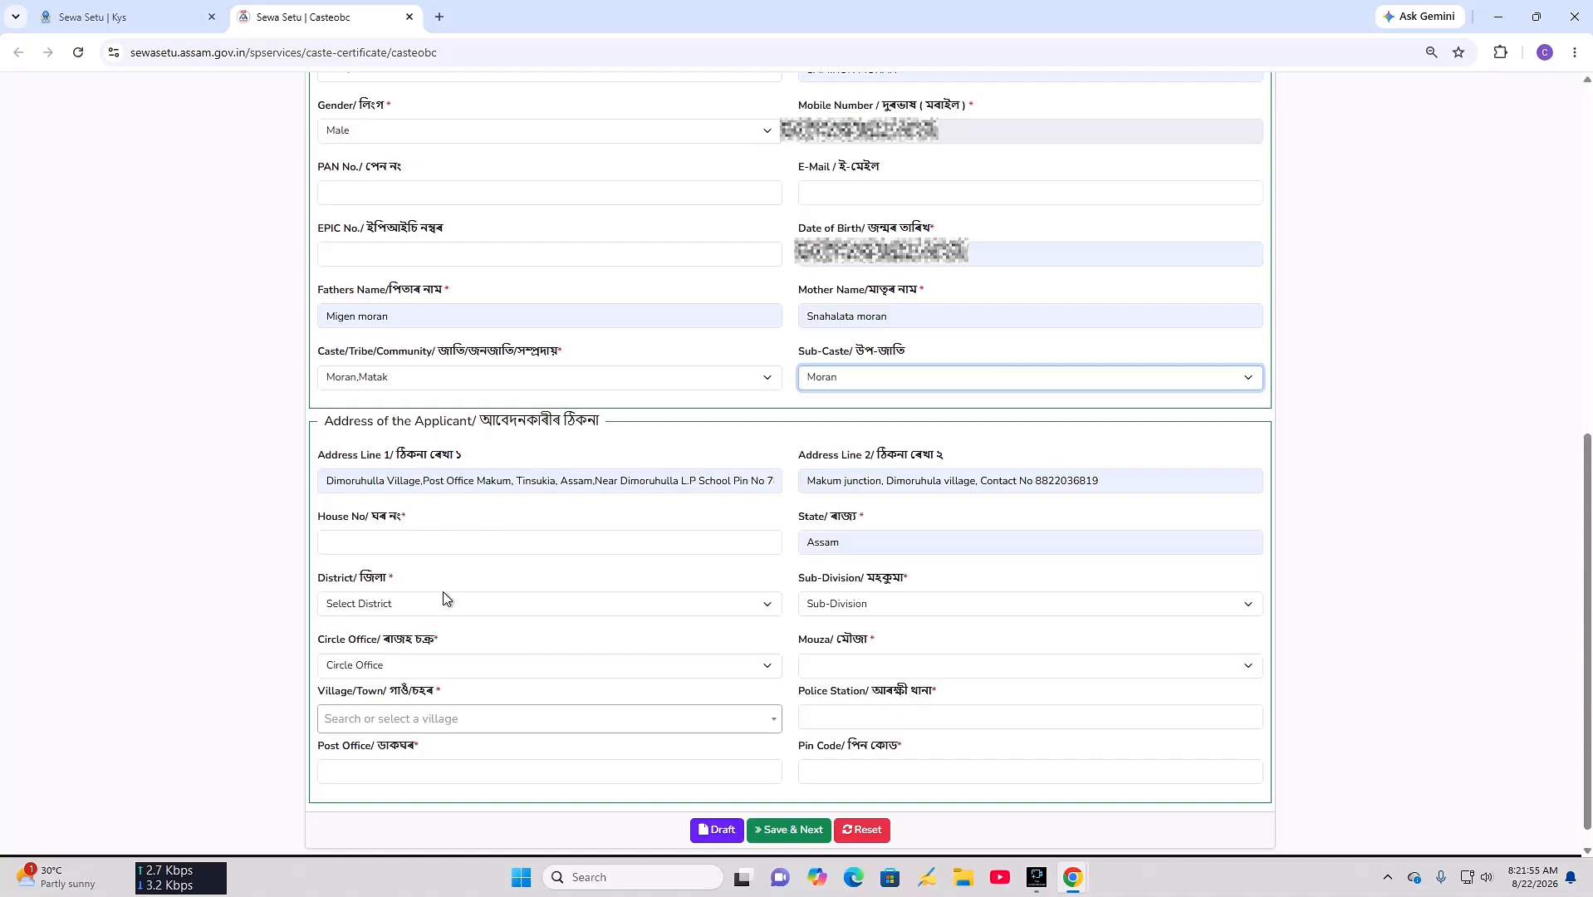
click(607, 533)
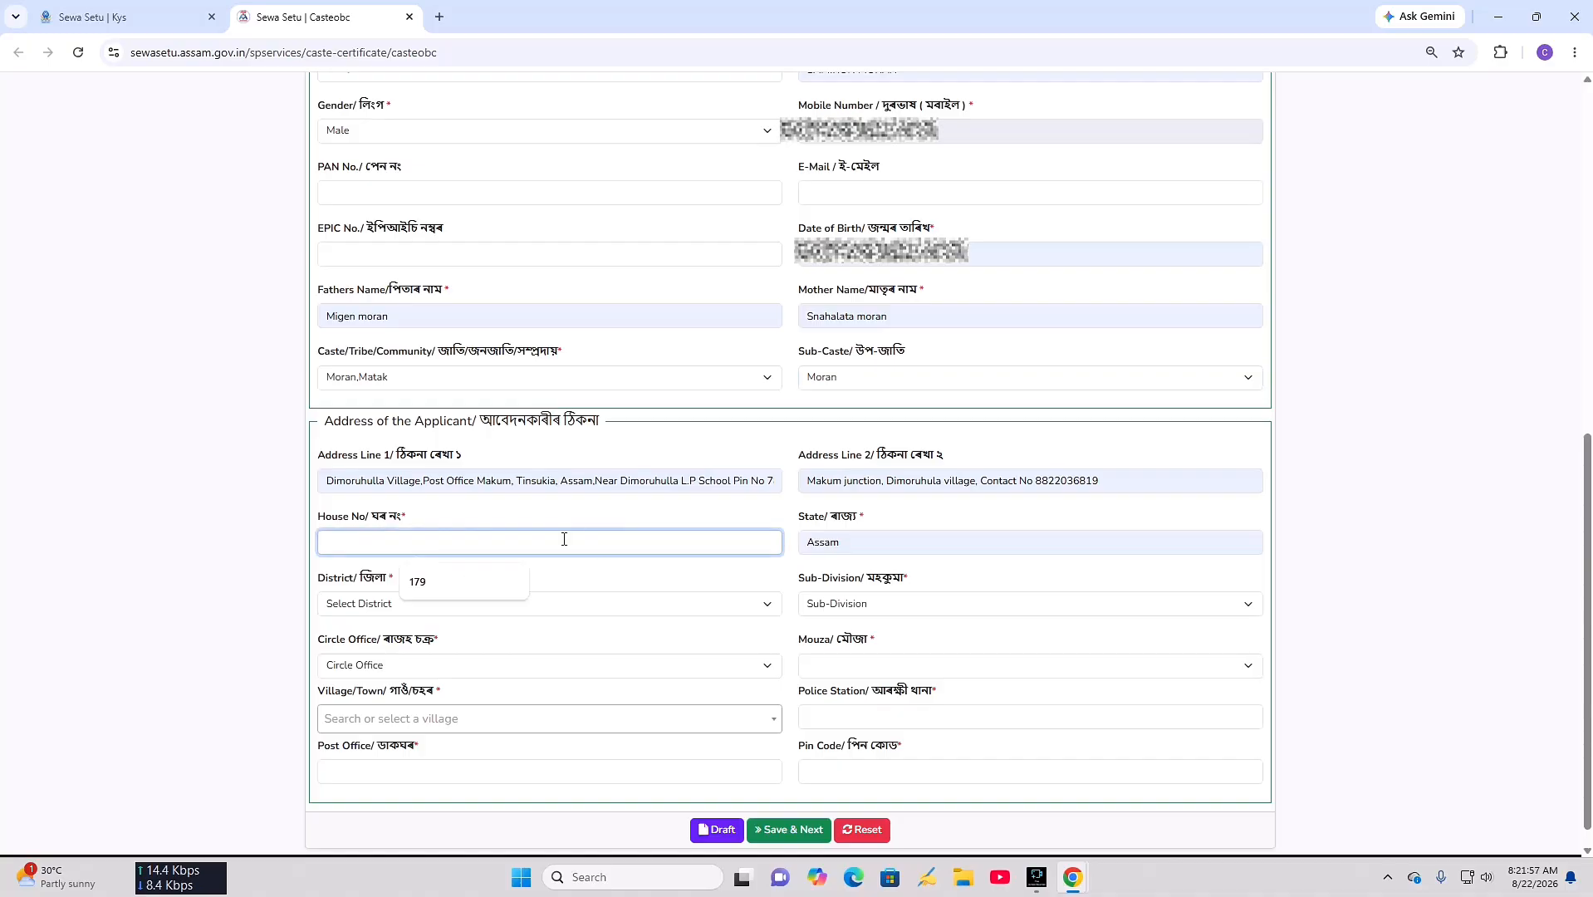
click(480, 577)
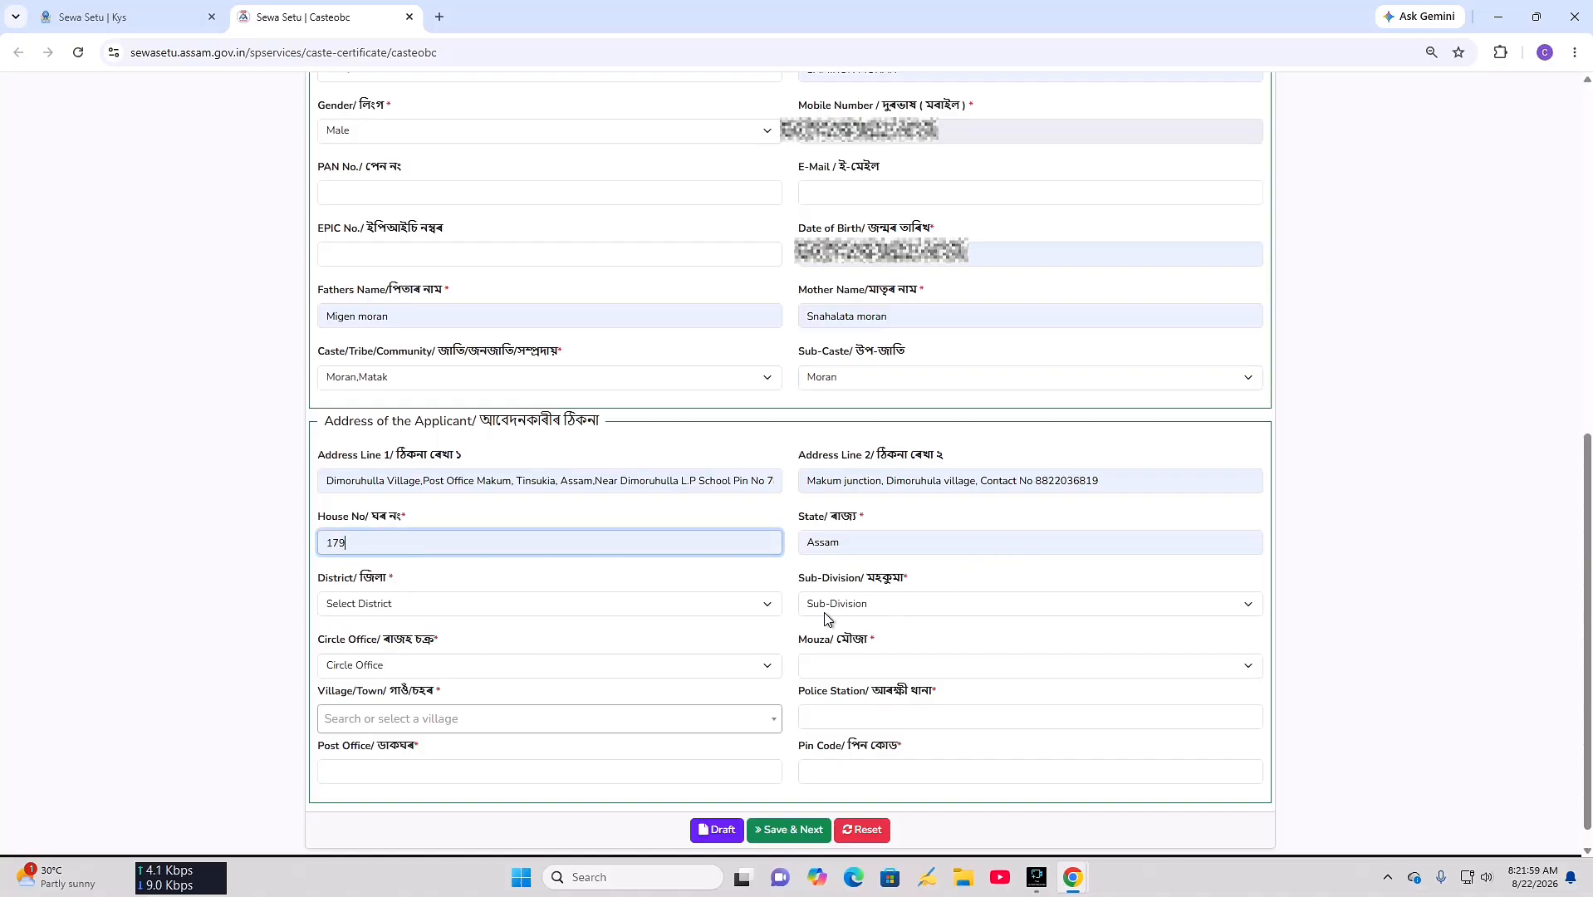
- Set the applicant's address district to Tinsukia and the sub-division to Tinsukia(sadar)
click(662, 615)
scroll(602, 465, down, 4)
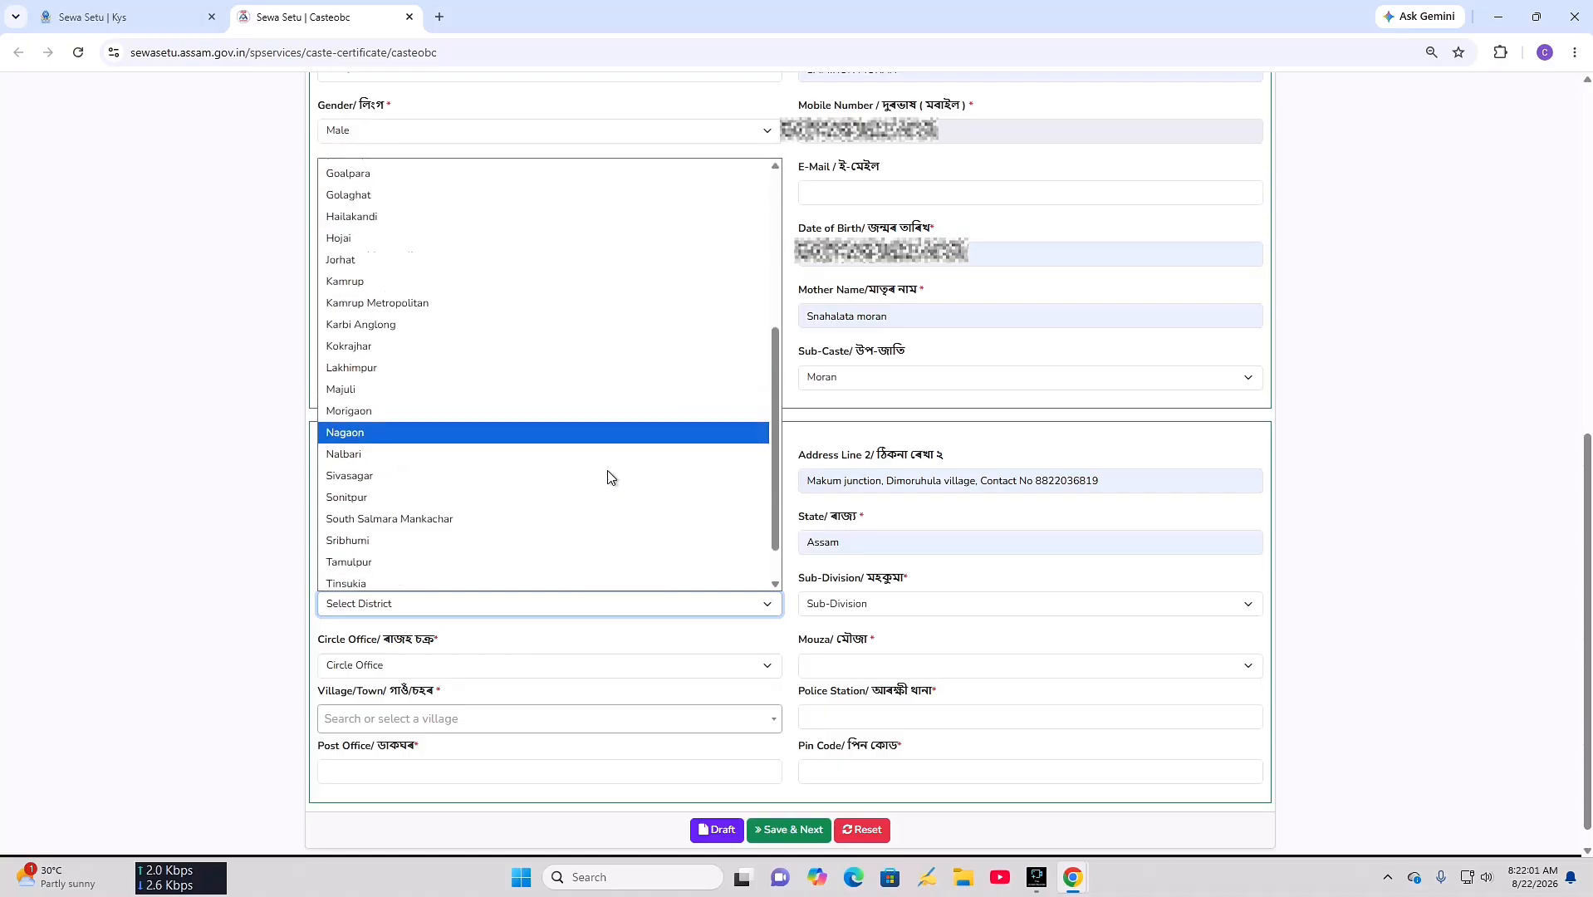
click(579, 536)
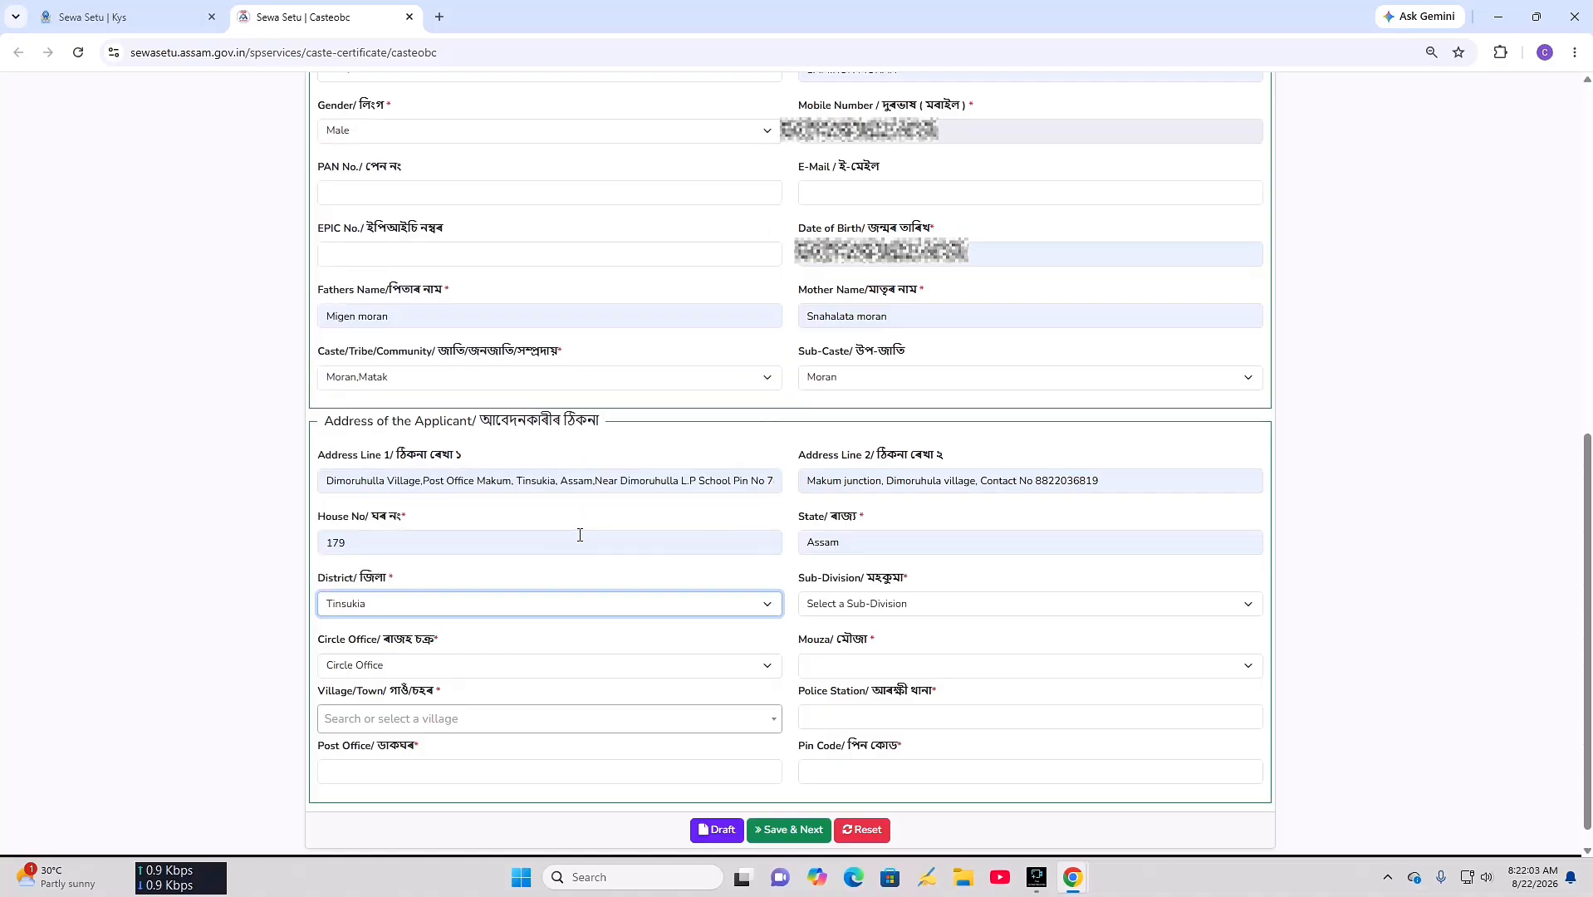
click(931, 604)
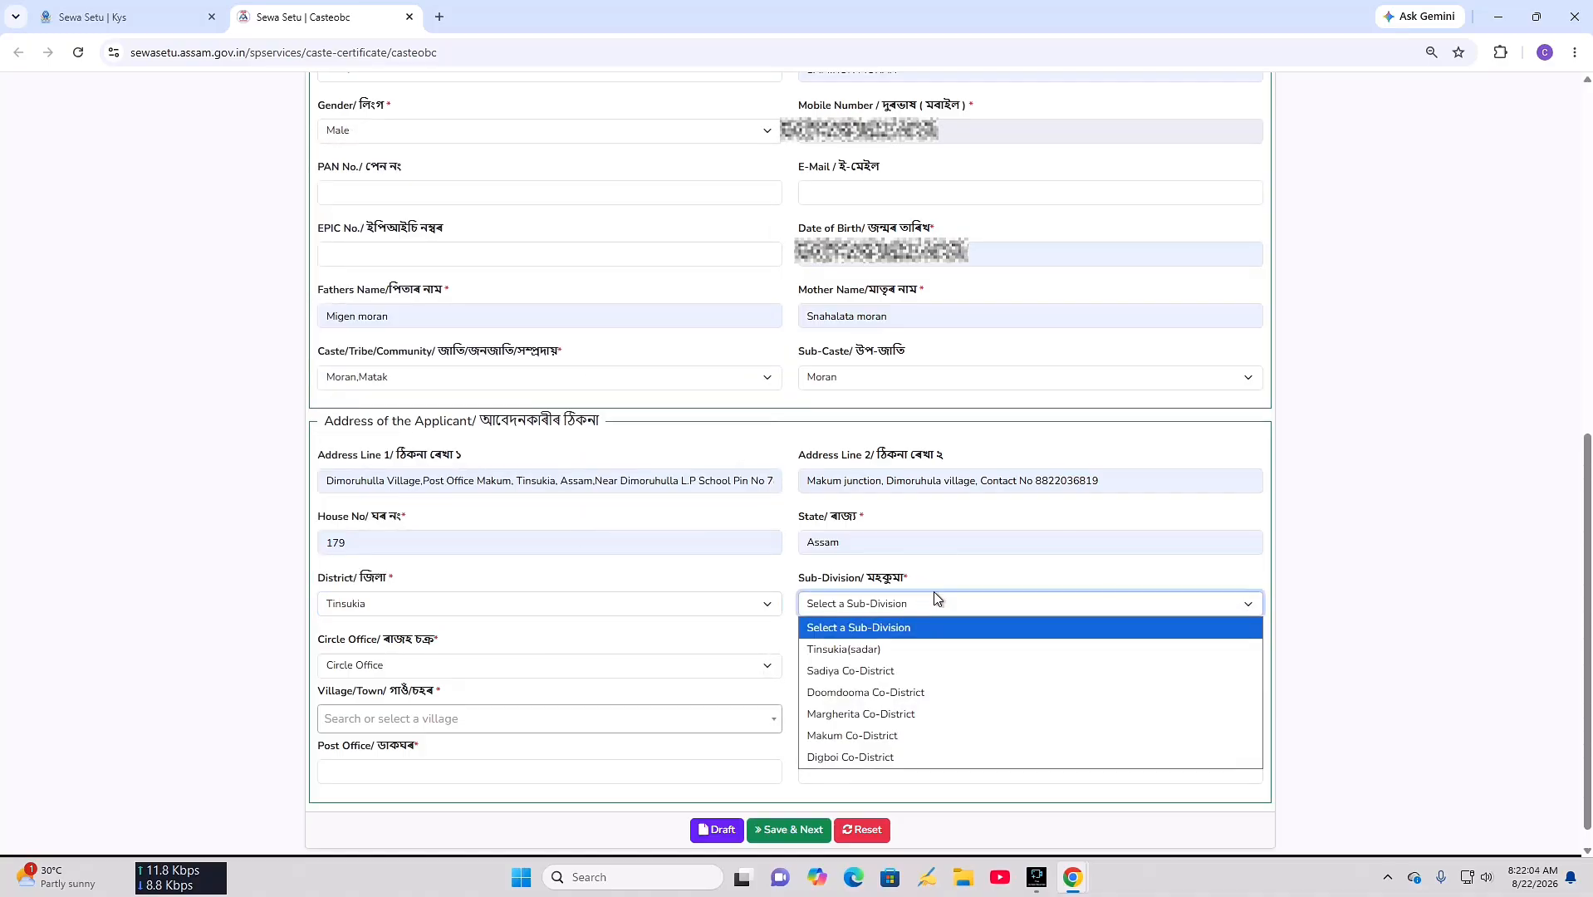
click(916, 639)
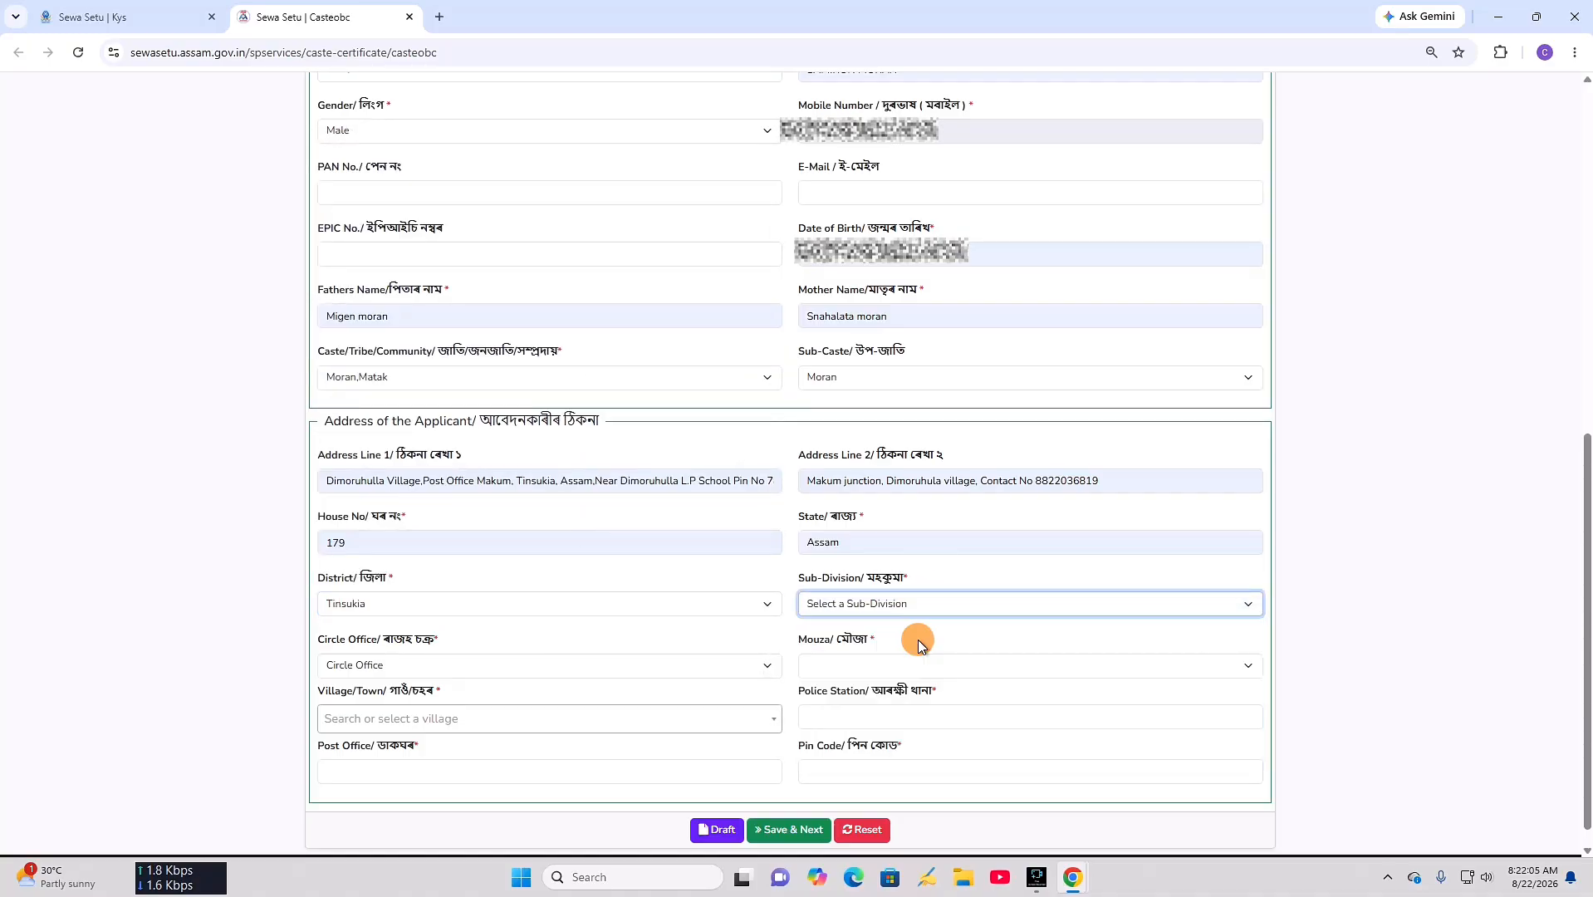
- Set the circle office to Tinsukia and the mouza to Tipling in the applicant's address
click(609, 666)
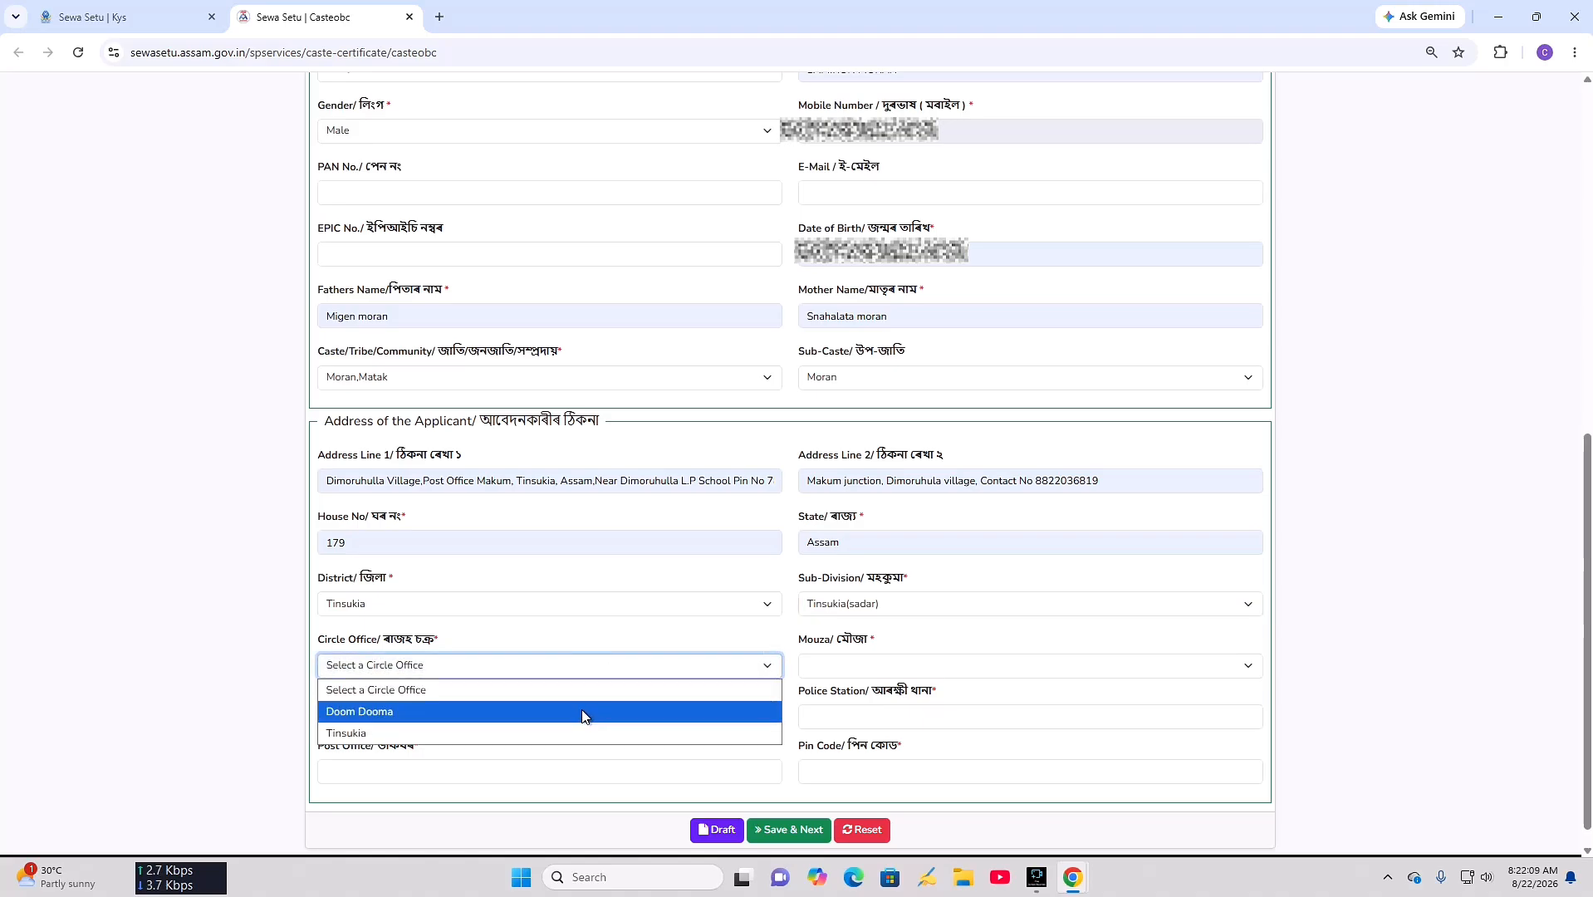
click(580, 733)
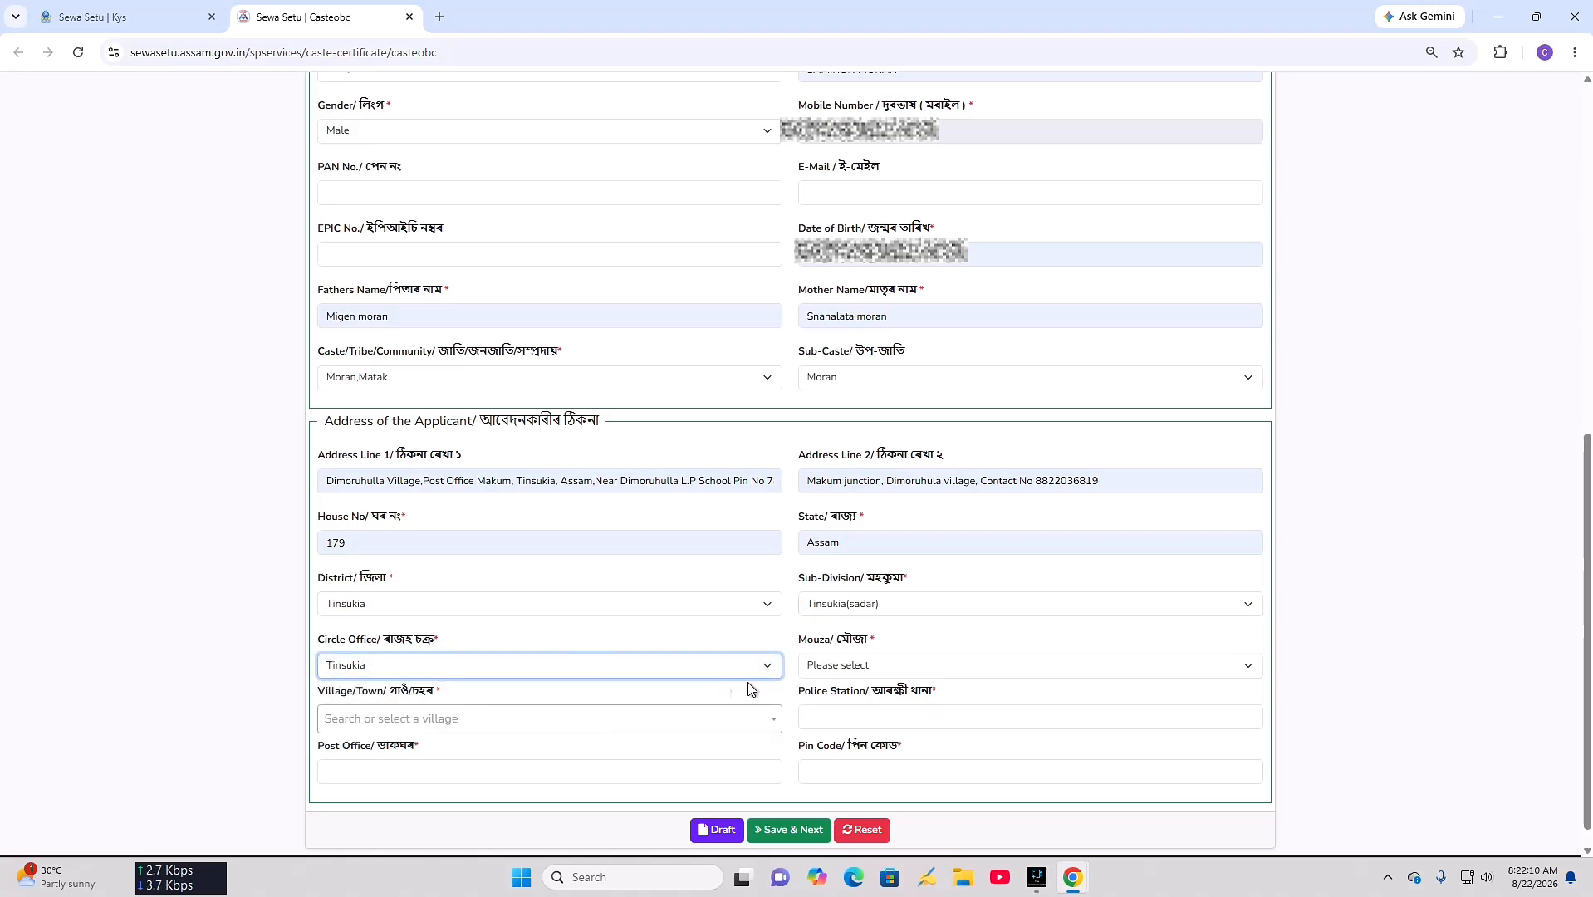
click(853, 666)
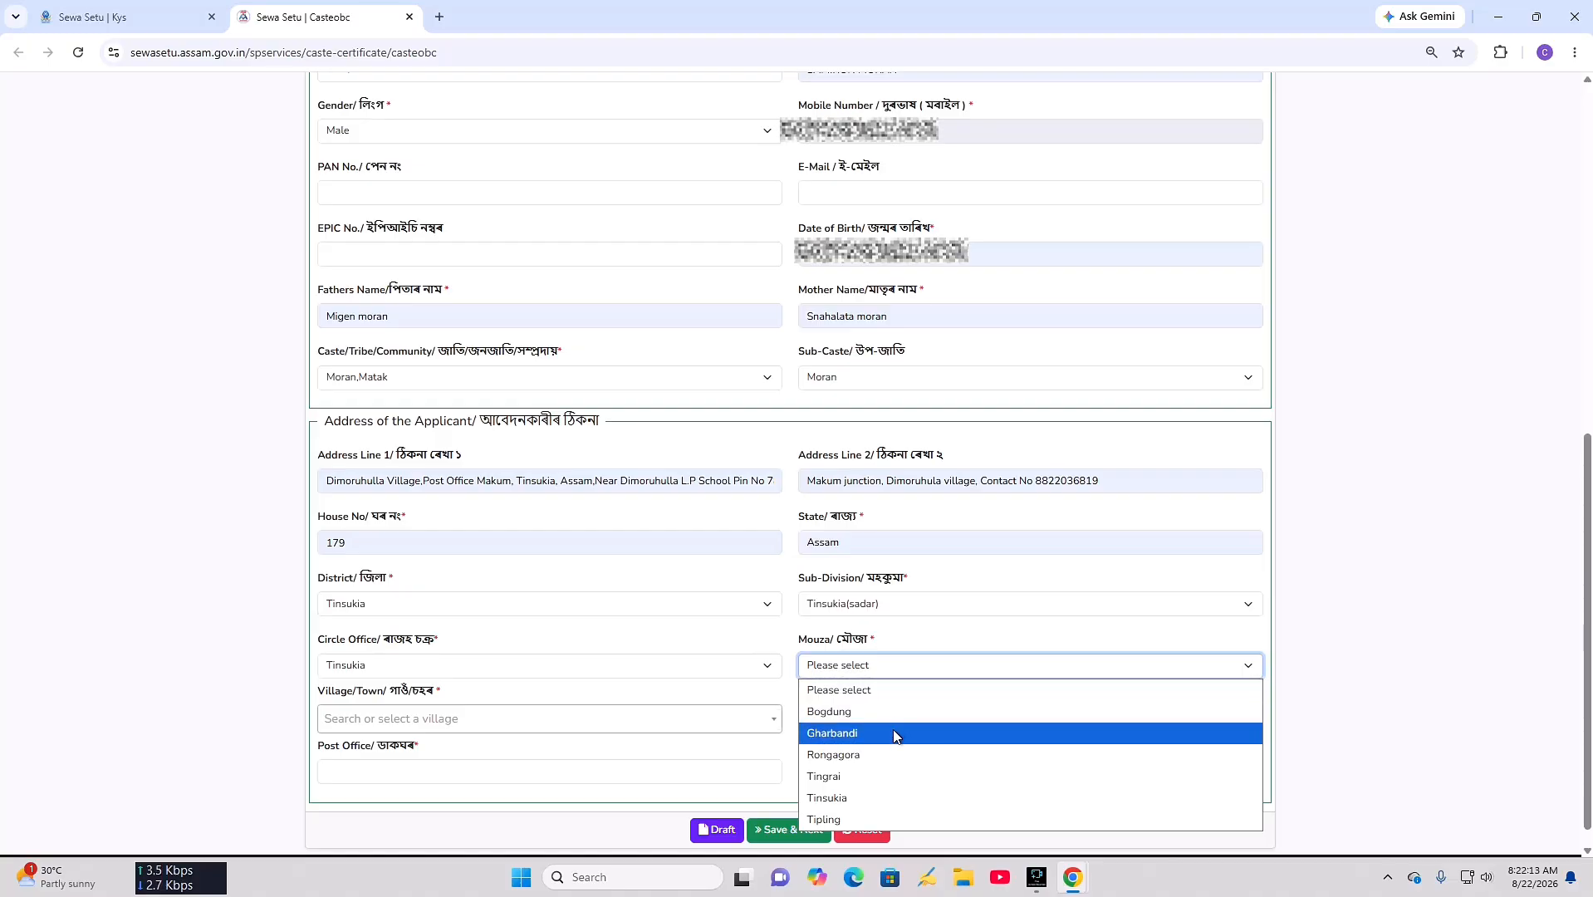
click(907, 818)
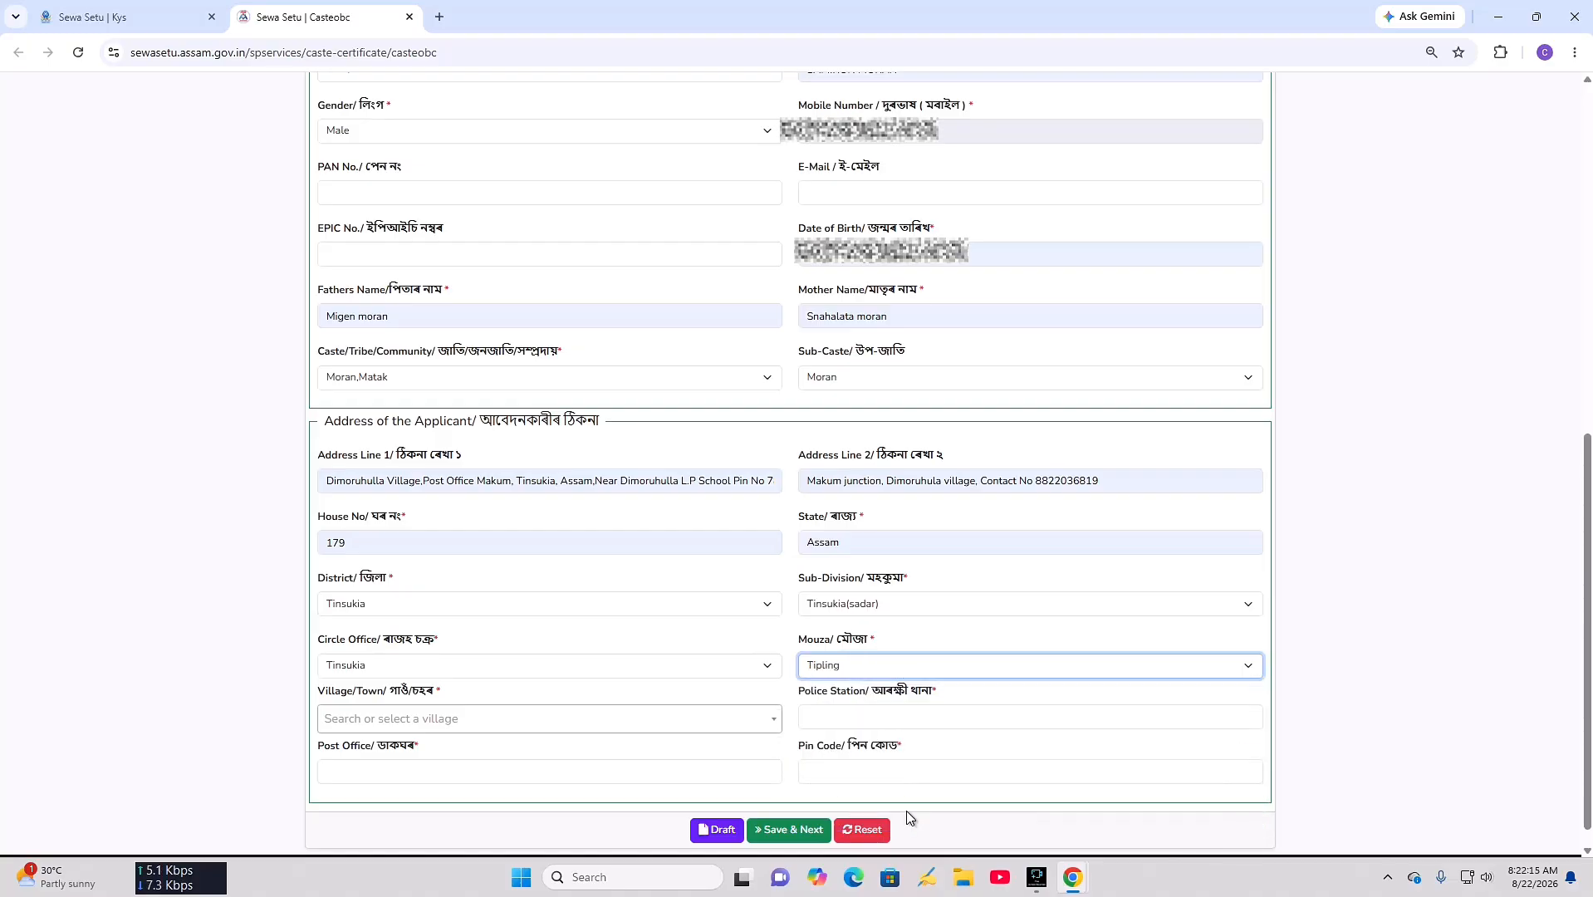
- Find and select the applicant's village, and fill in the police station from the saved suggestion
click(692, 719)
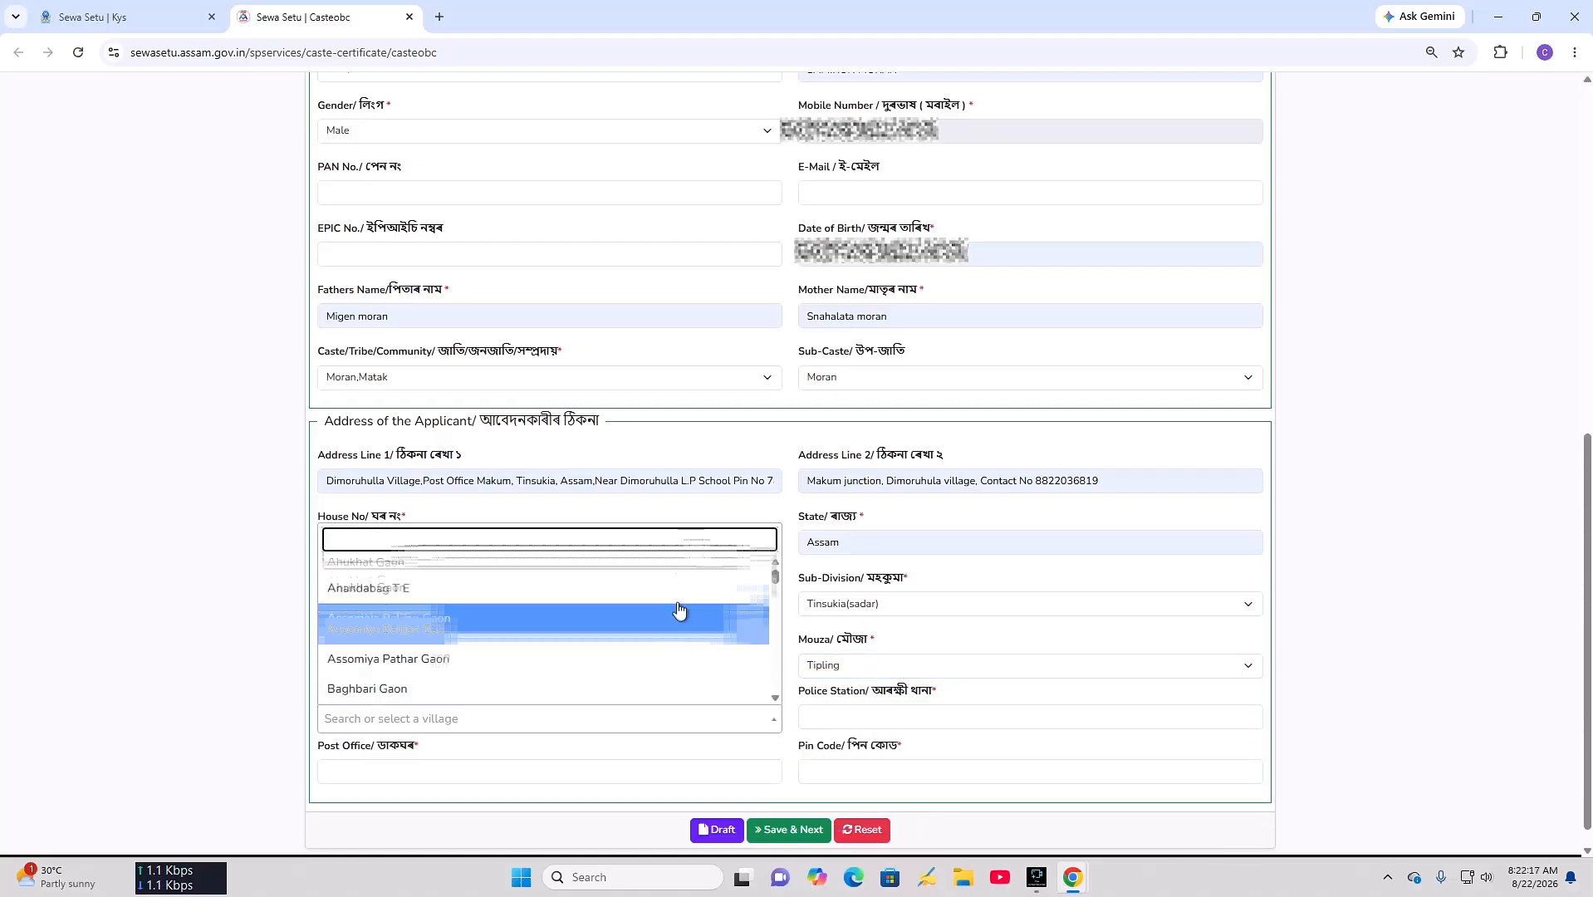
text(dhu)
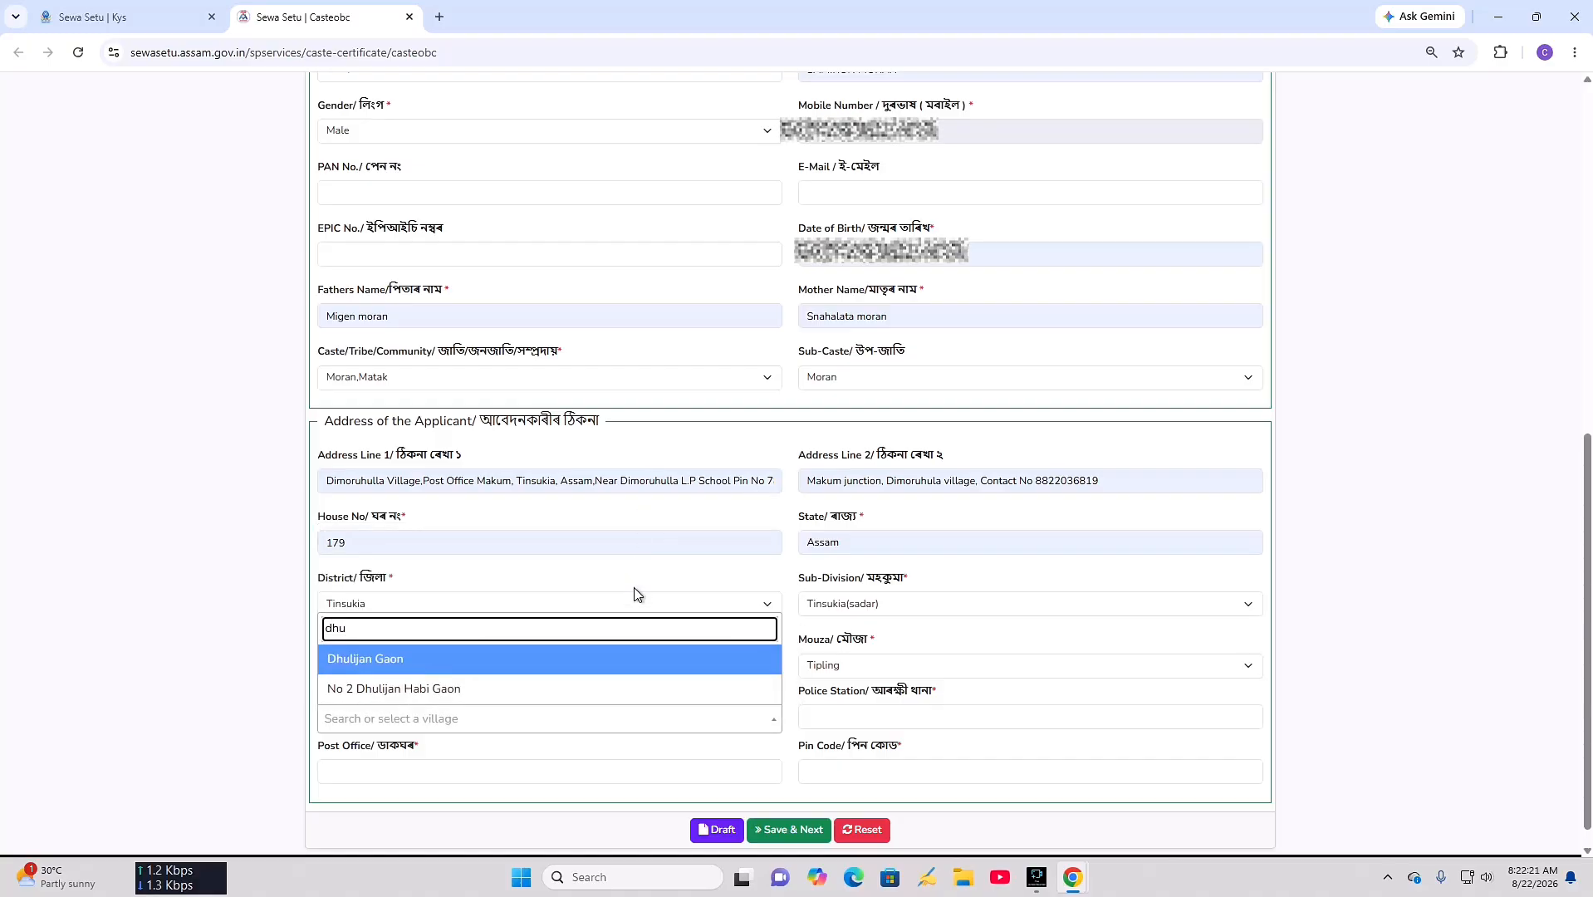
click(672, 661)
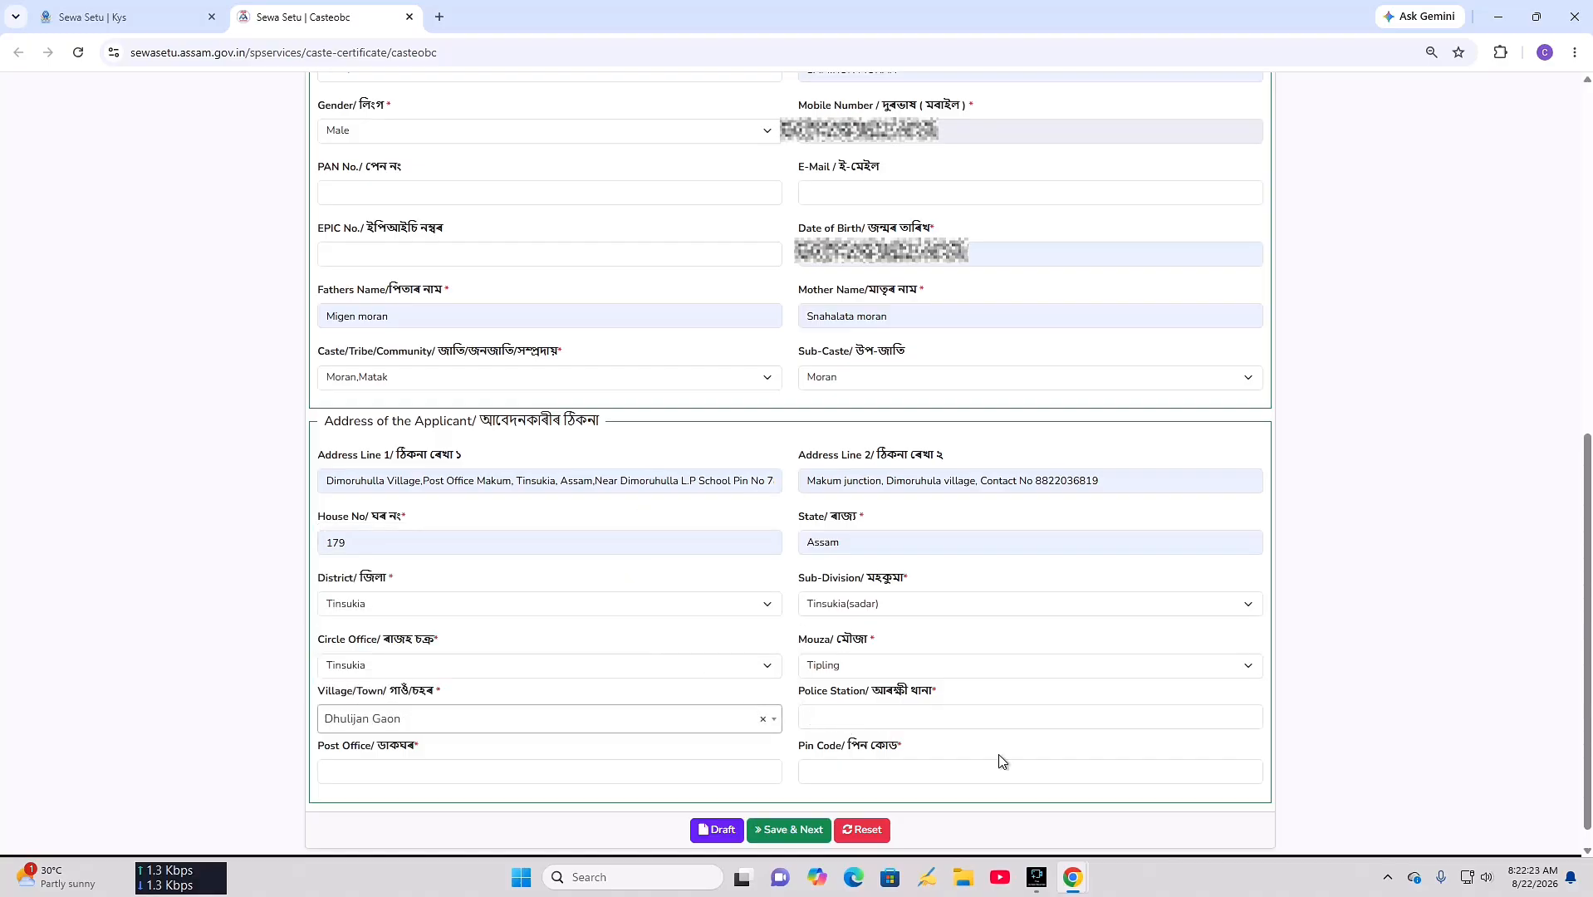
click(936, 715)
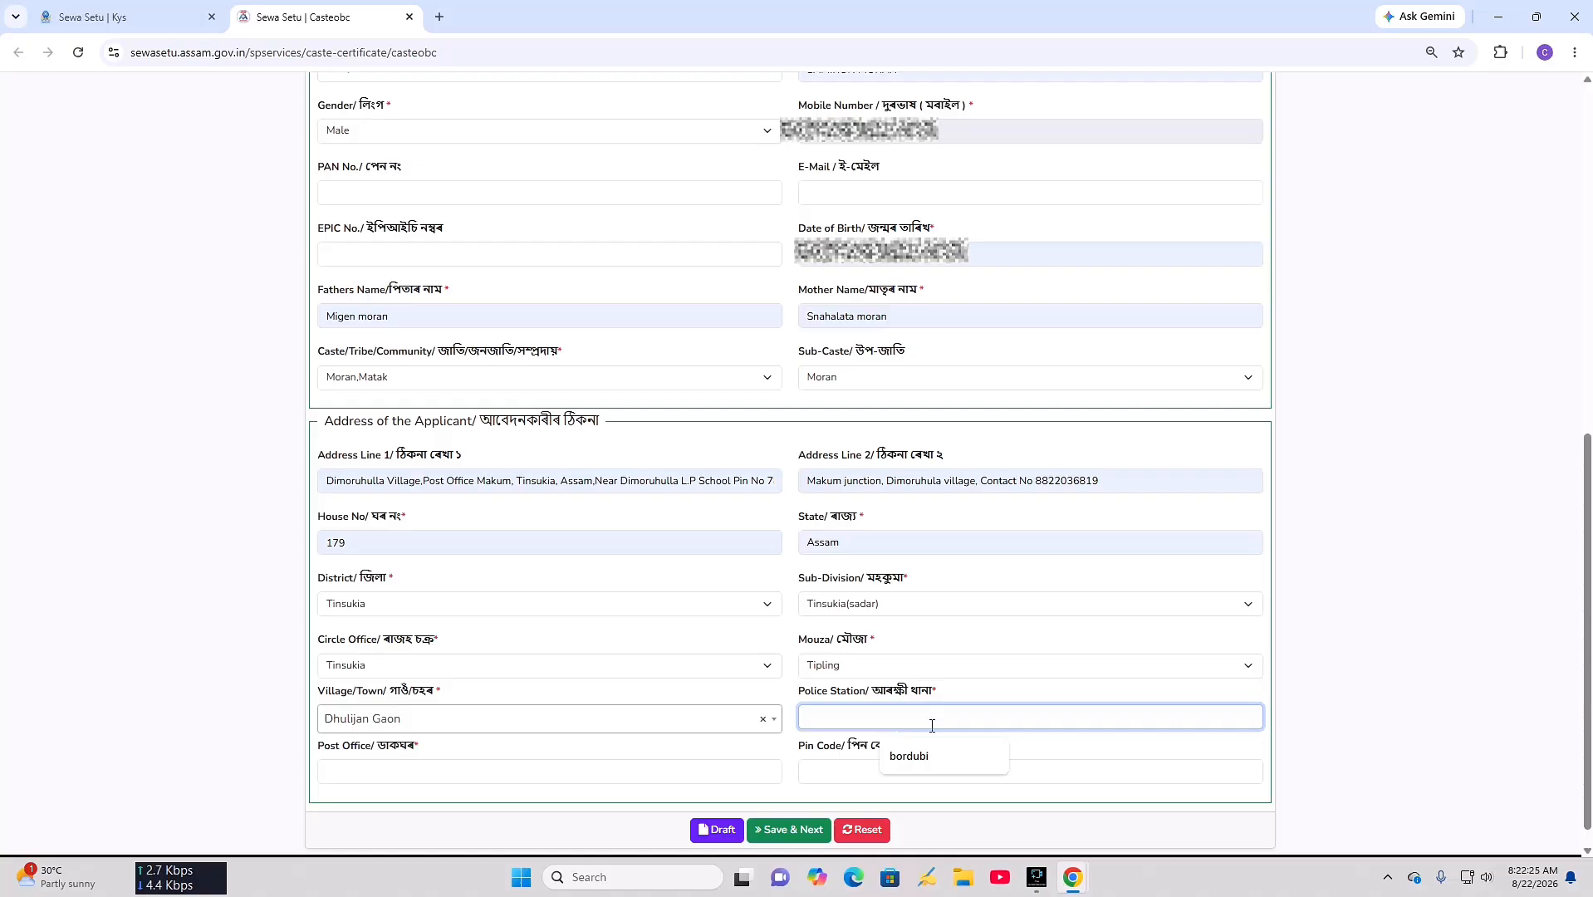
click(918, 752)
- Enter the applicant's post office and fill in the postal pin code from the saved address suggestion
click(607, 769)
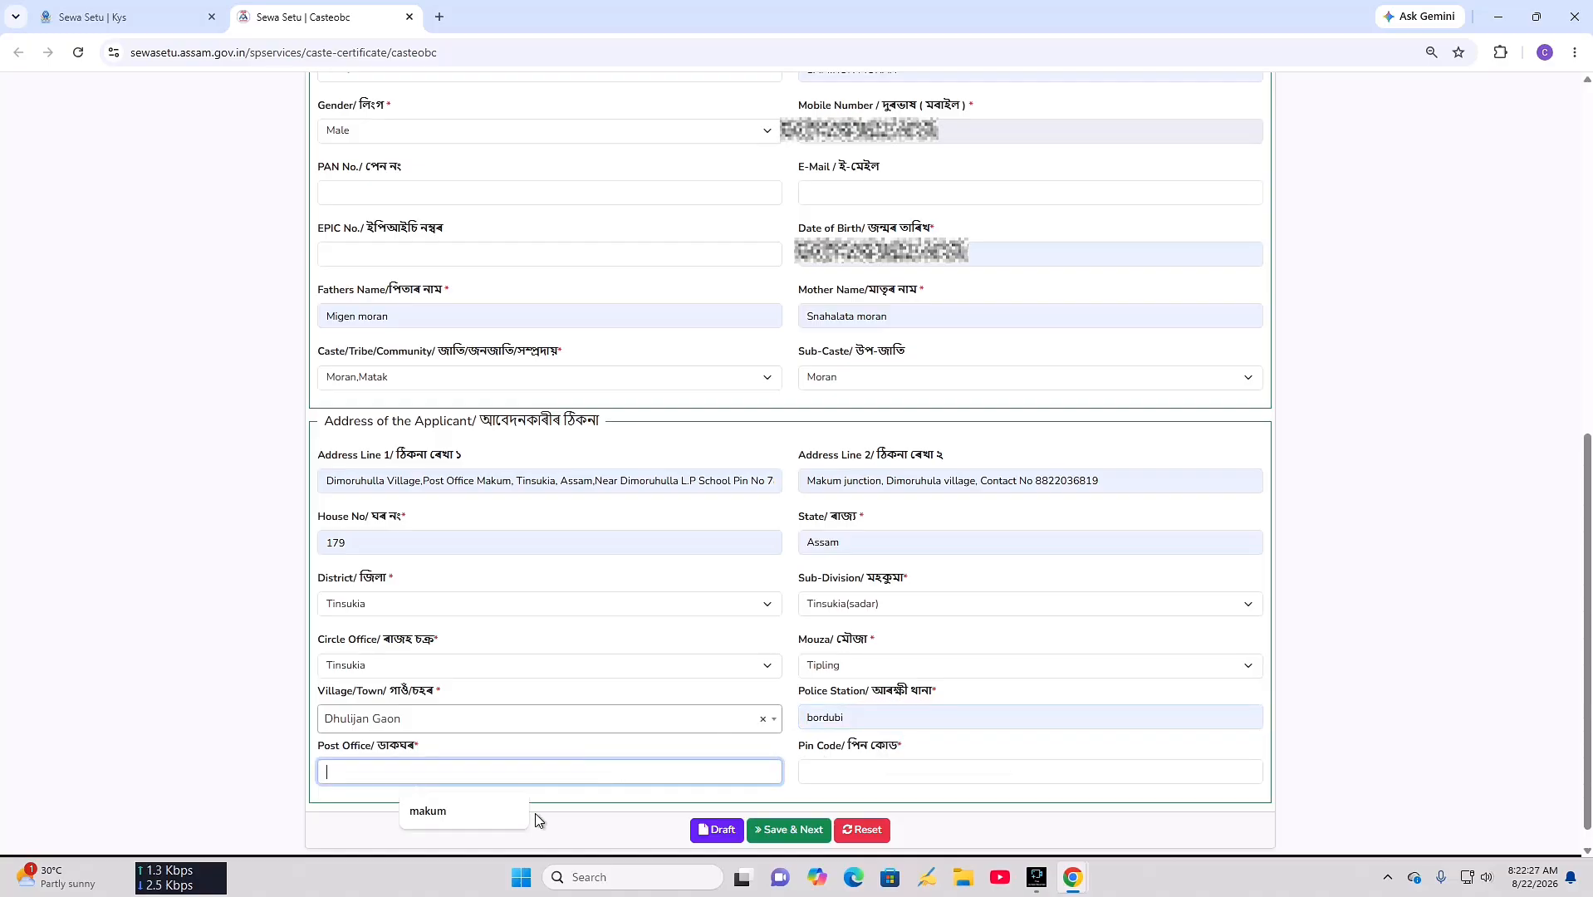
click(512, 816)
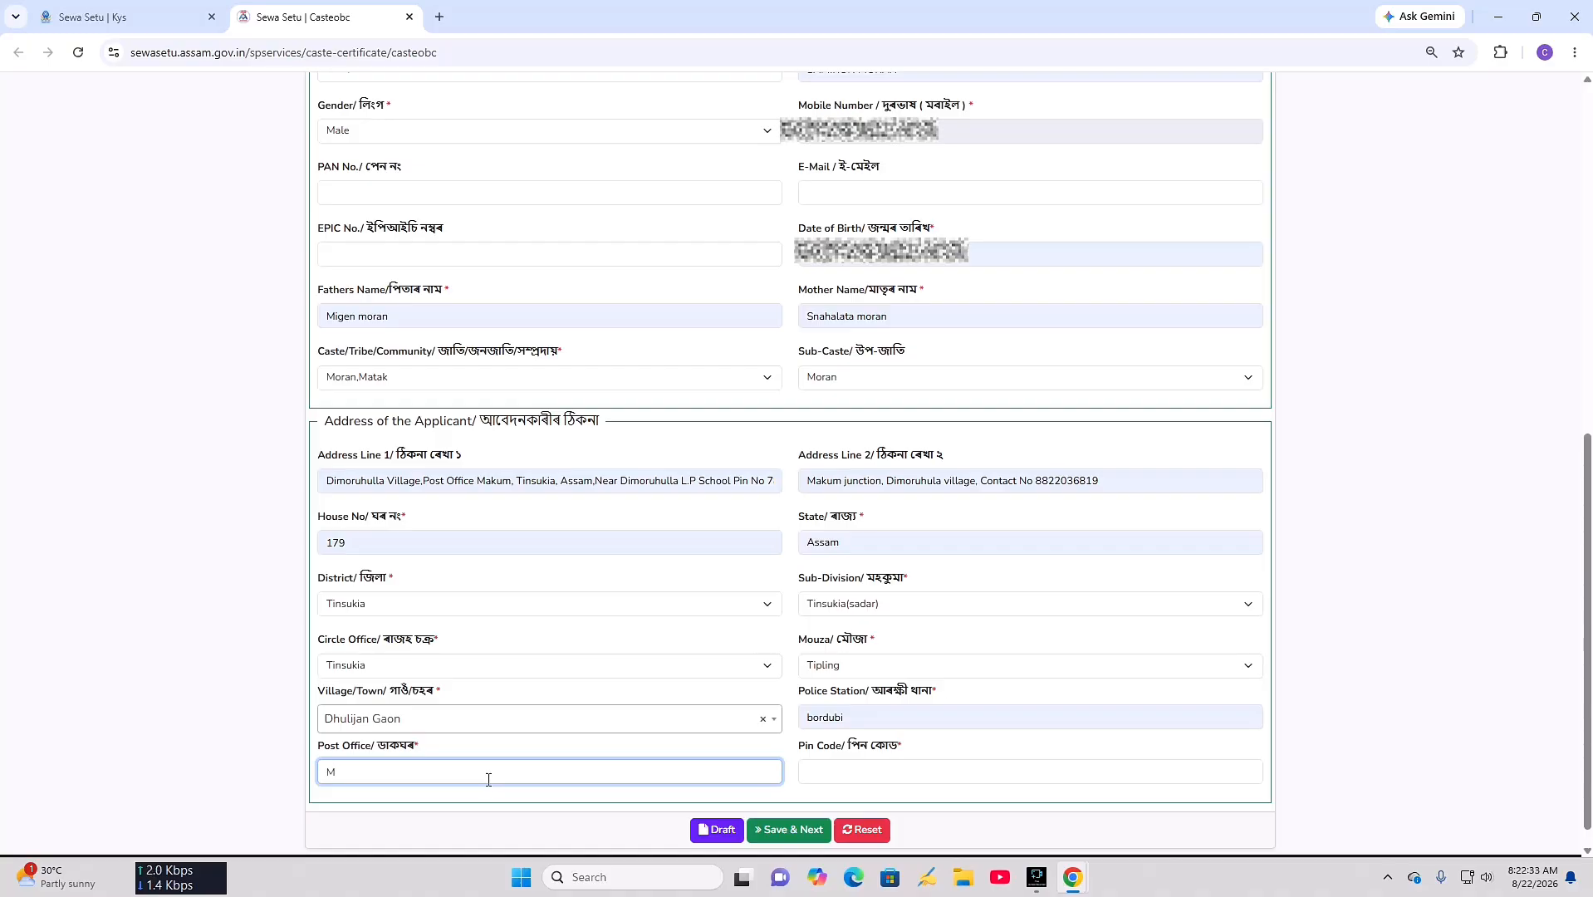
text(um)
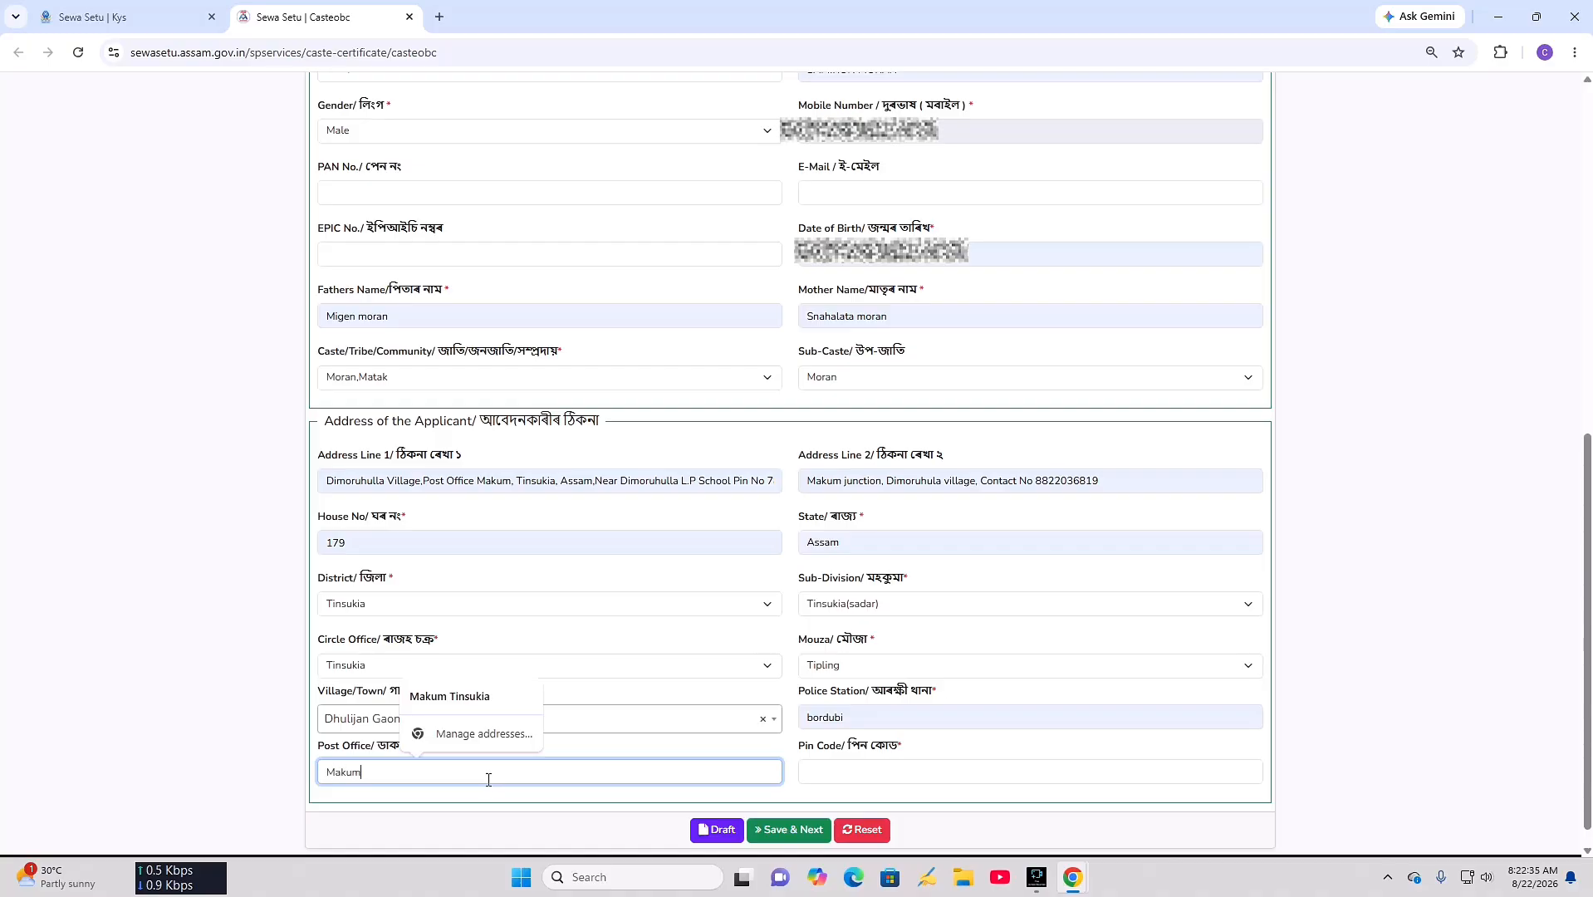
click(1024, 777)
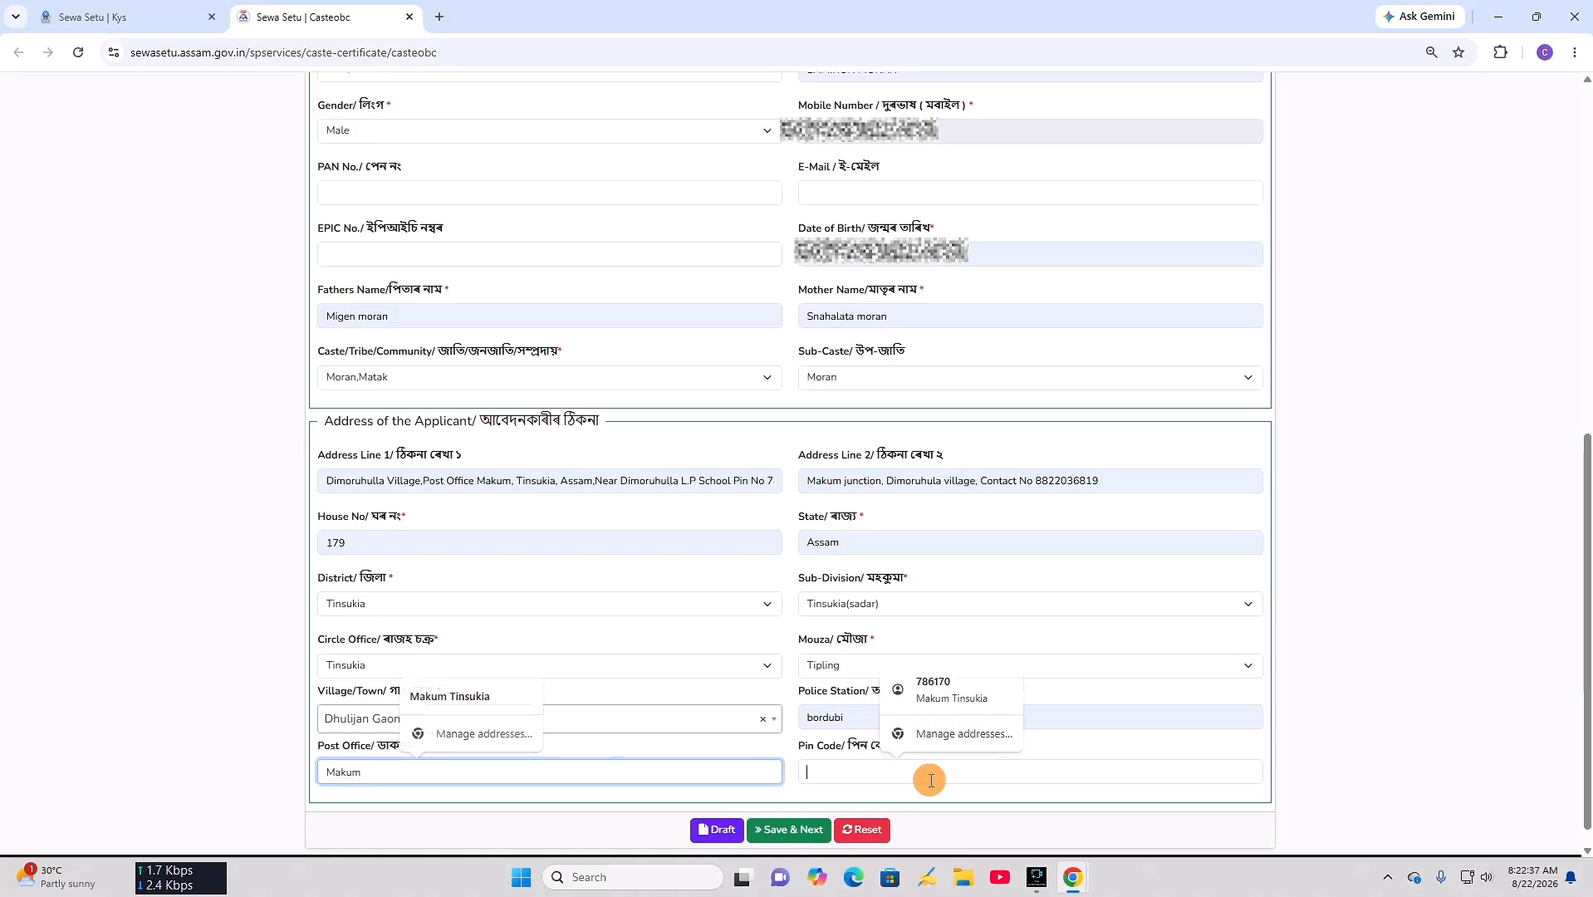
click(949, 692)
- Save the completed application form and confirm proceeding to the enclosures page
scroll(946, 687, down, 1)
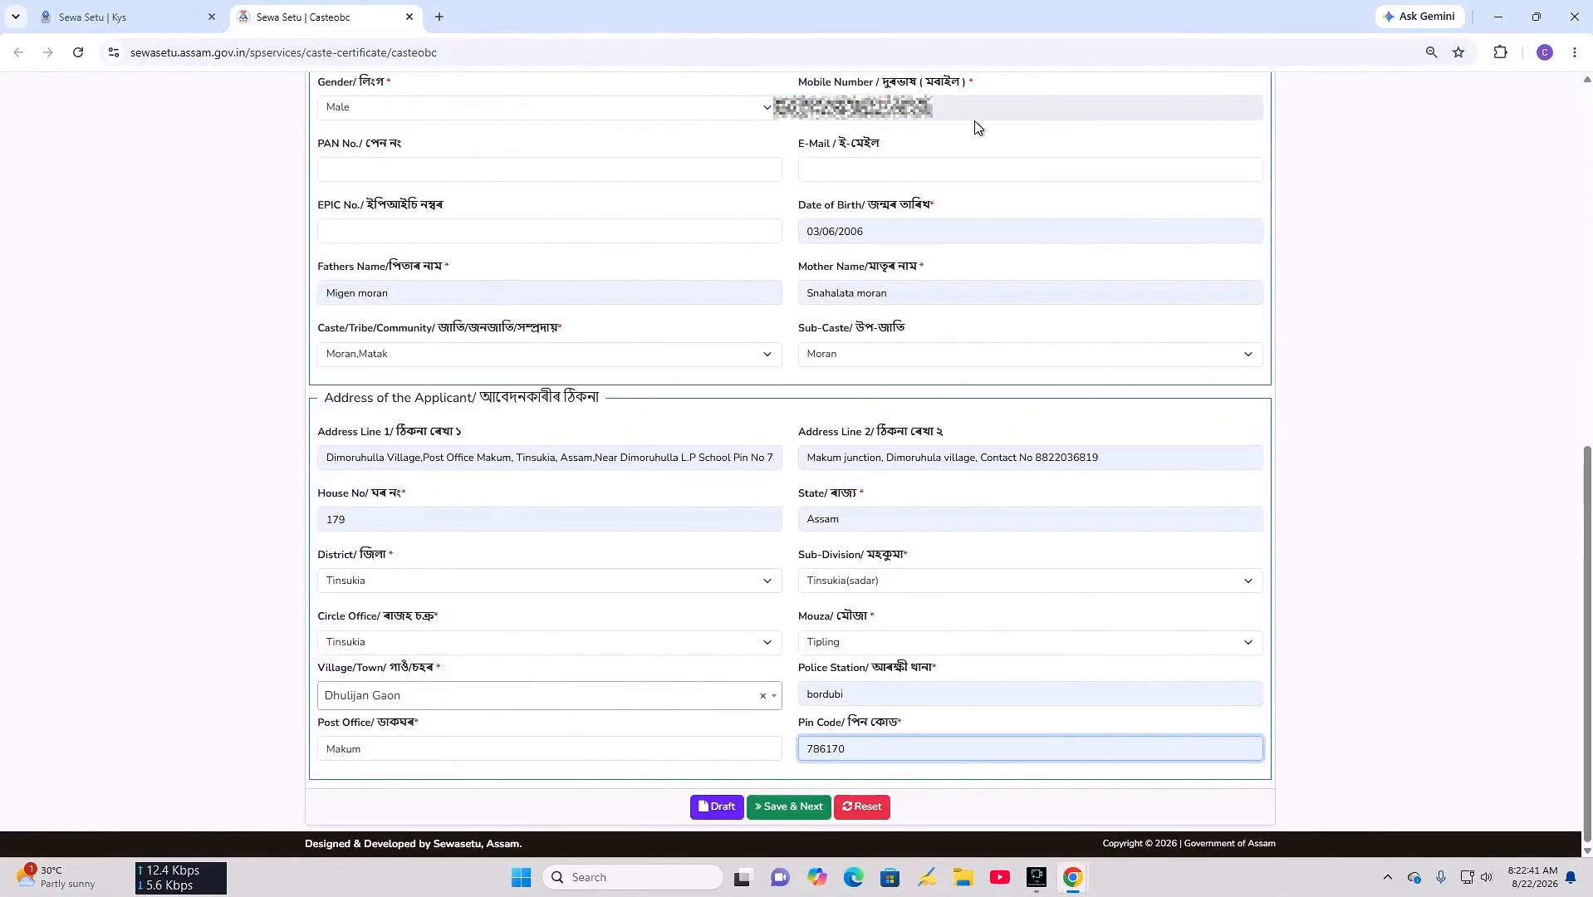
click(768, 806)
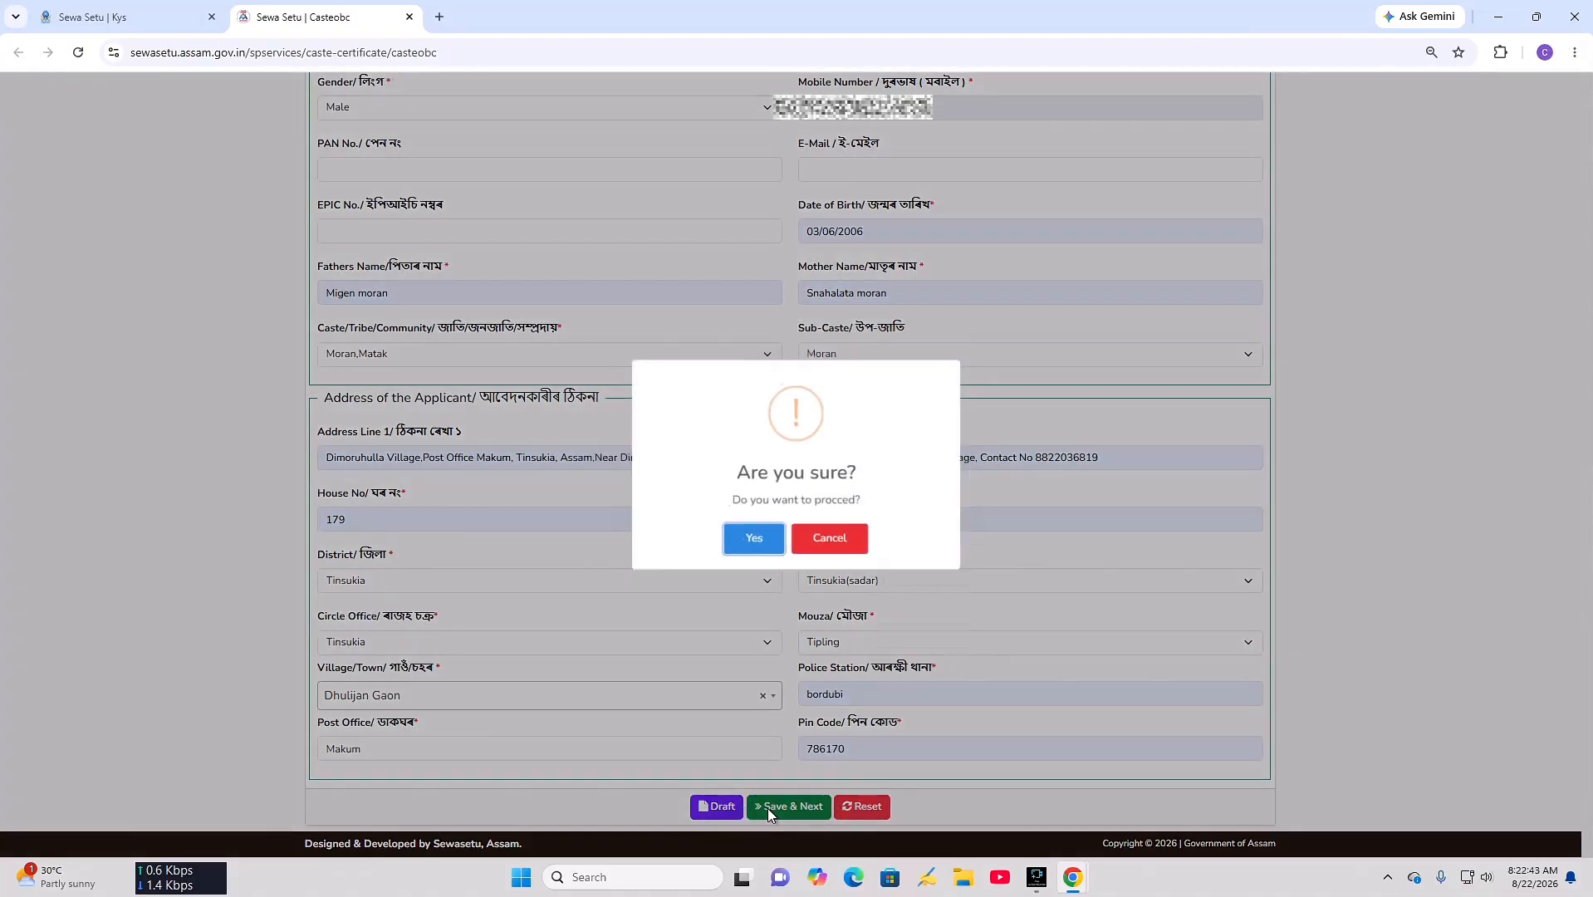
click(770, 545)
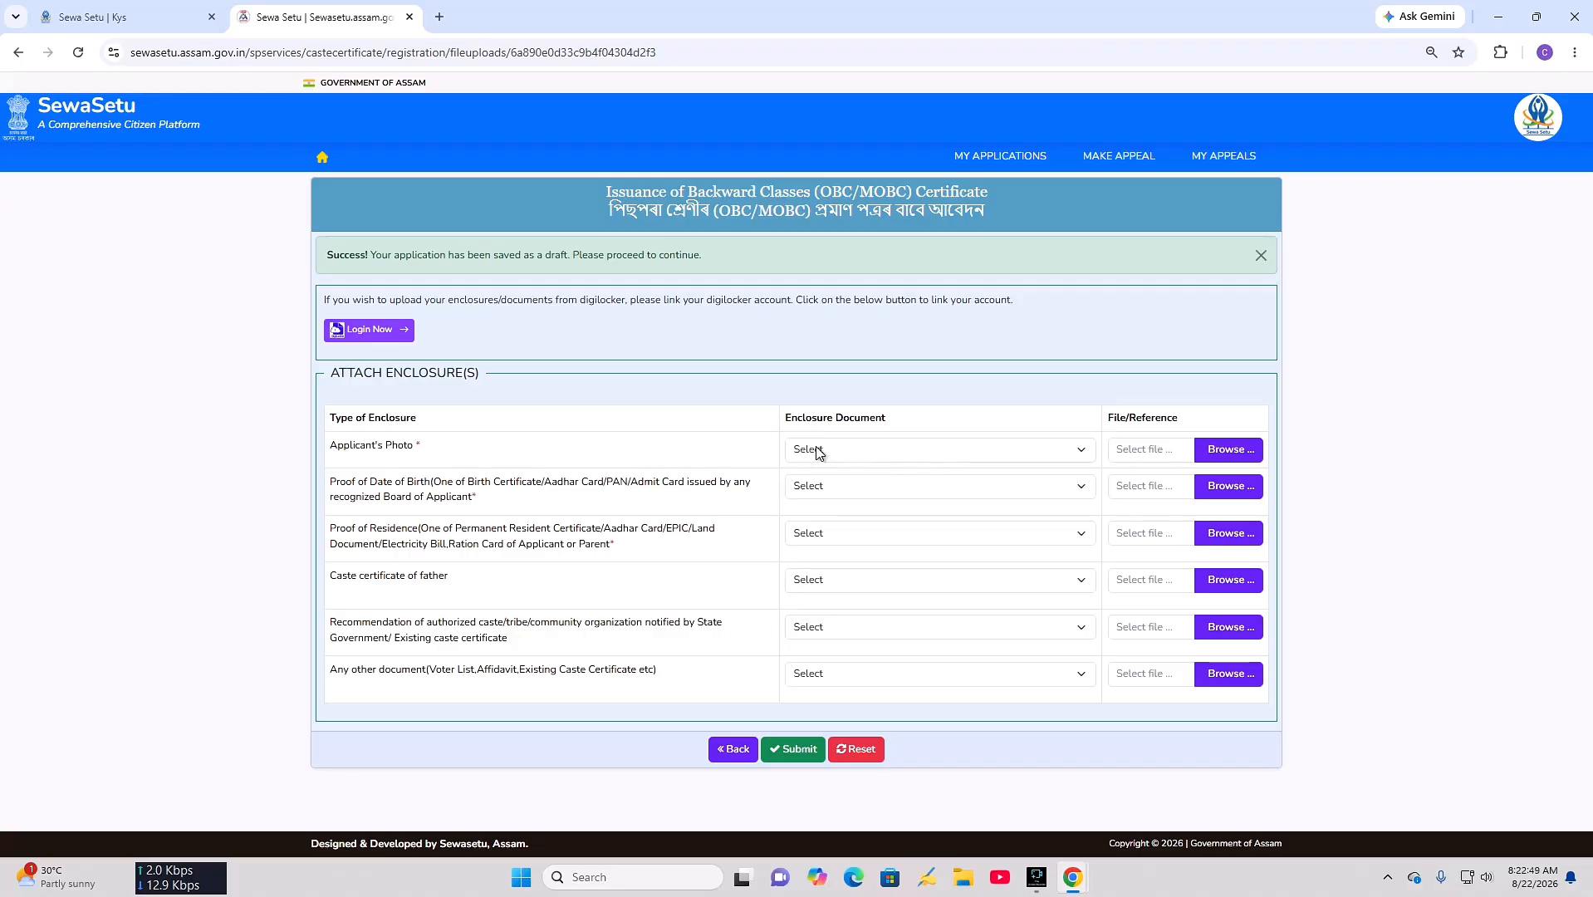
- Set the enclosure document for the Applicant's Photo row to Applicant Photo
click(887, 449)
click(884, 498)
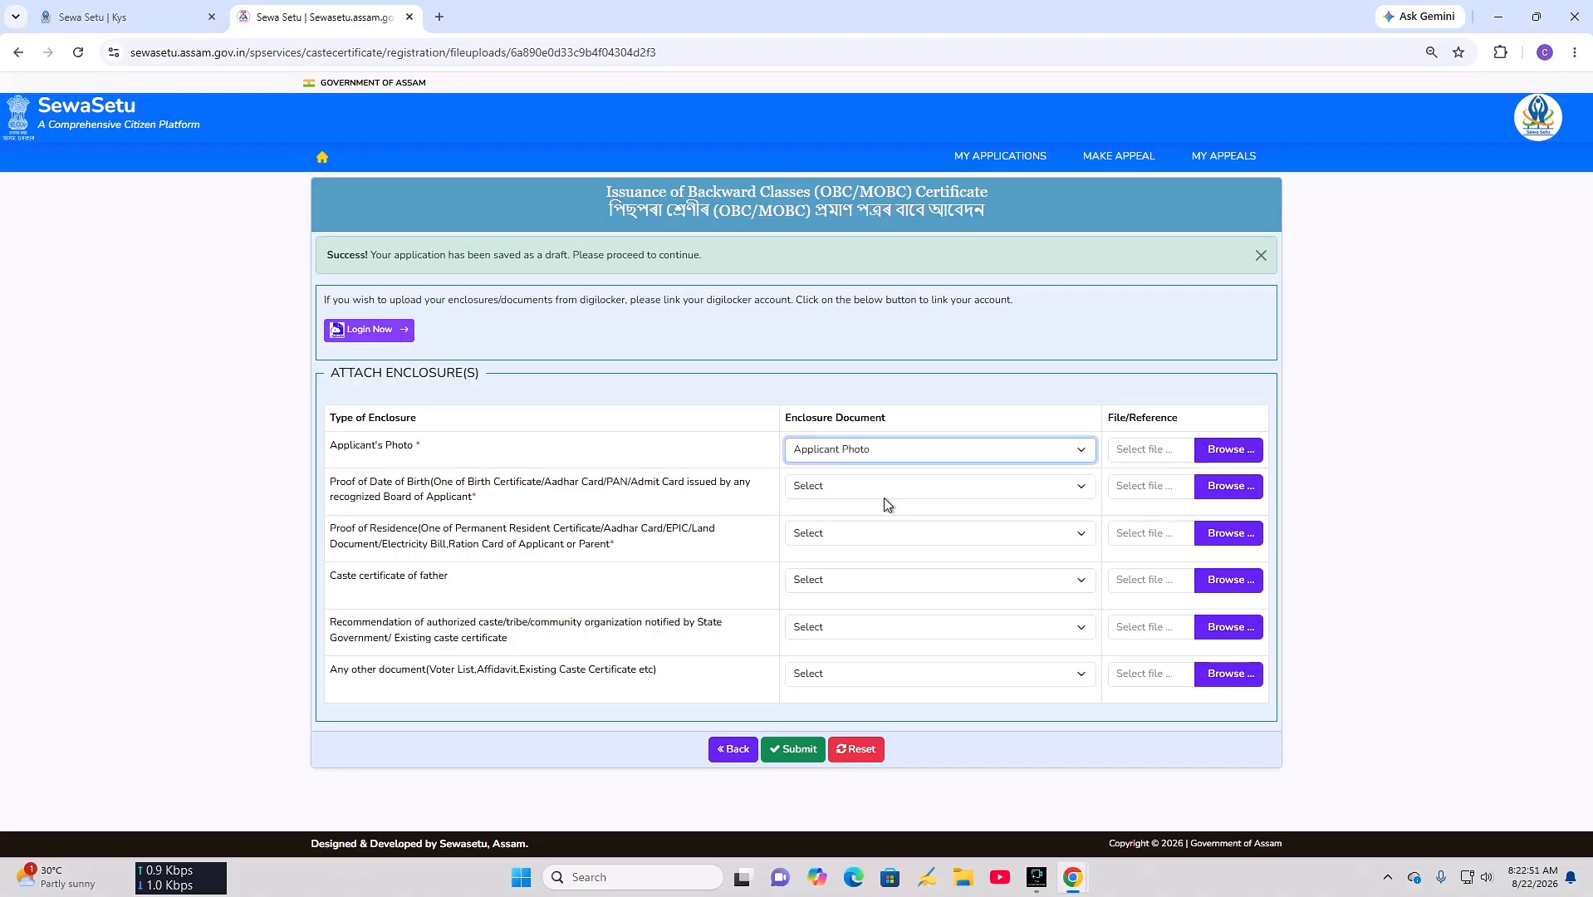
- Try to attach photo.pdf from Downloads as the applicant's photo
click(1226, 453)
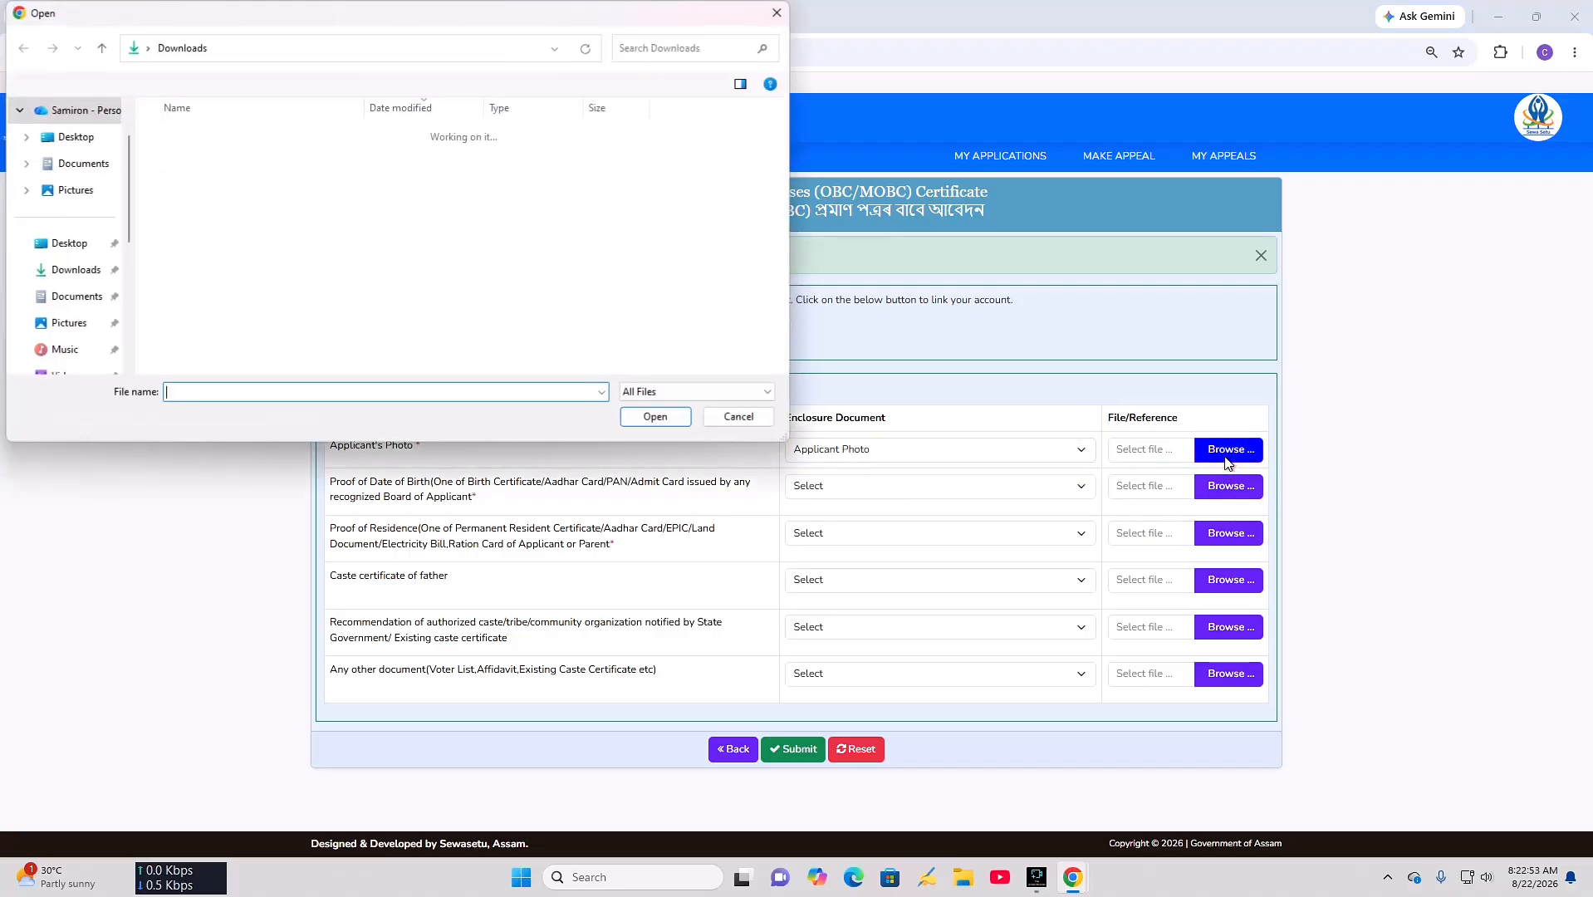
click(557, 235)
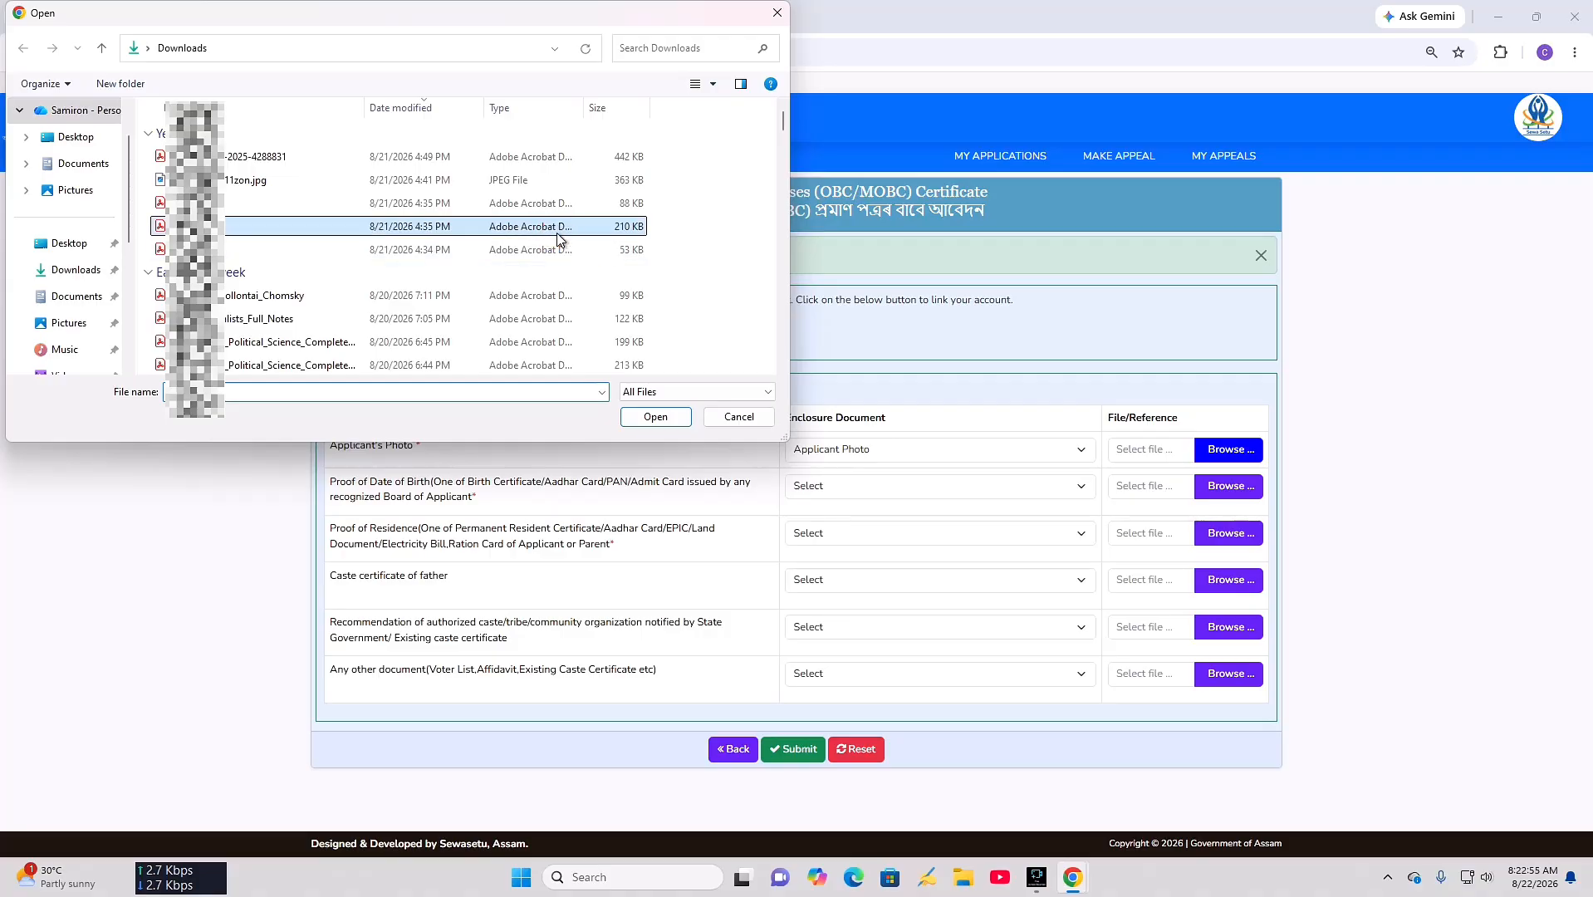
click(558, 250)
click(652, 419)
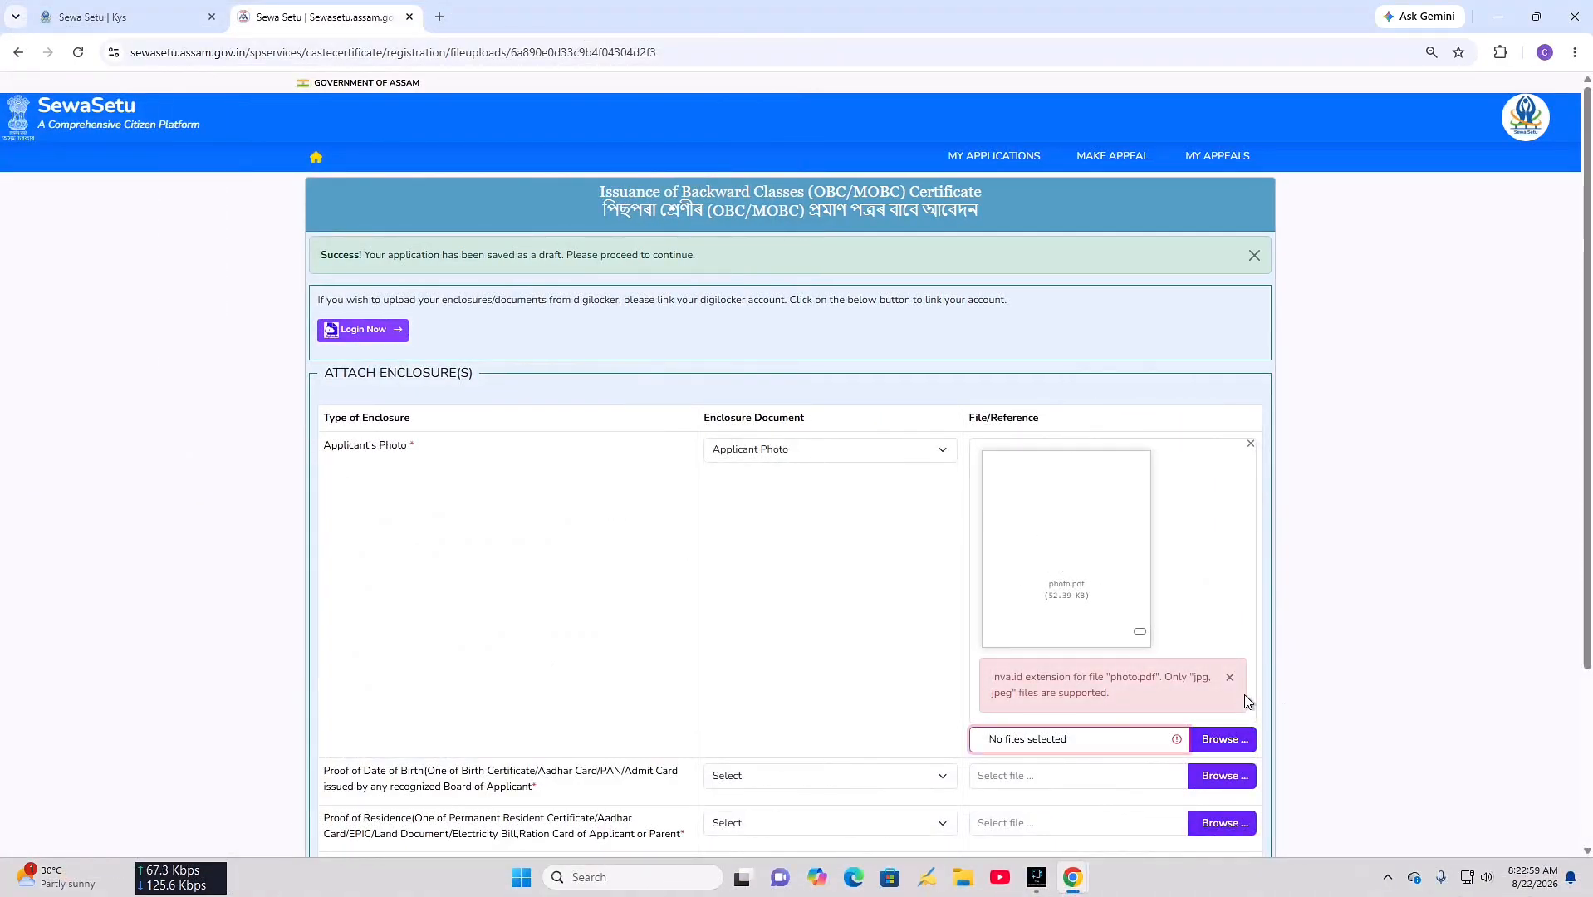
click(1228, 674)
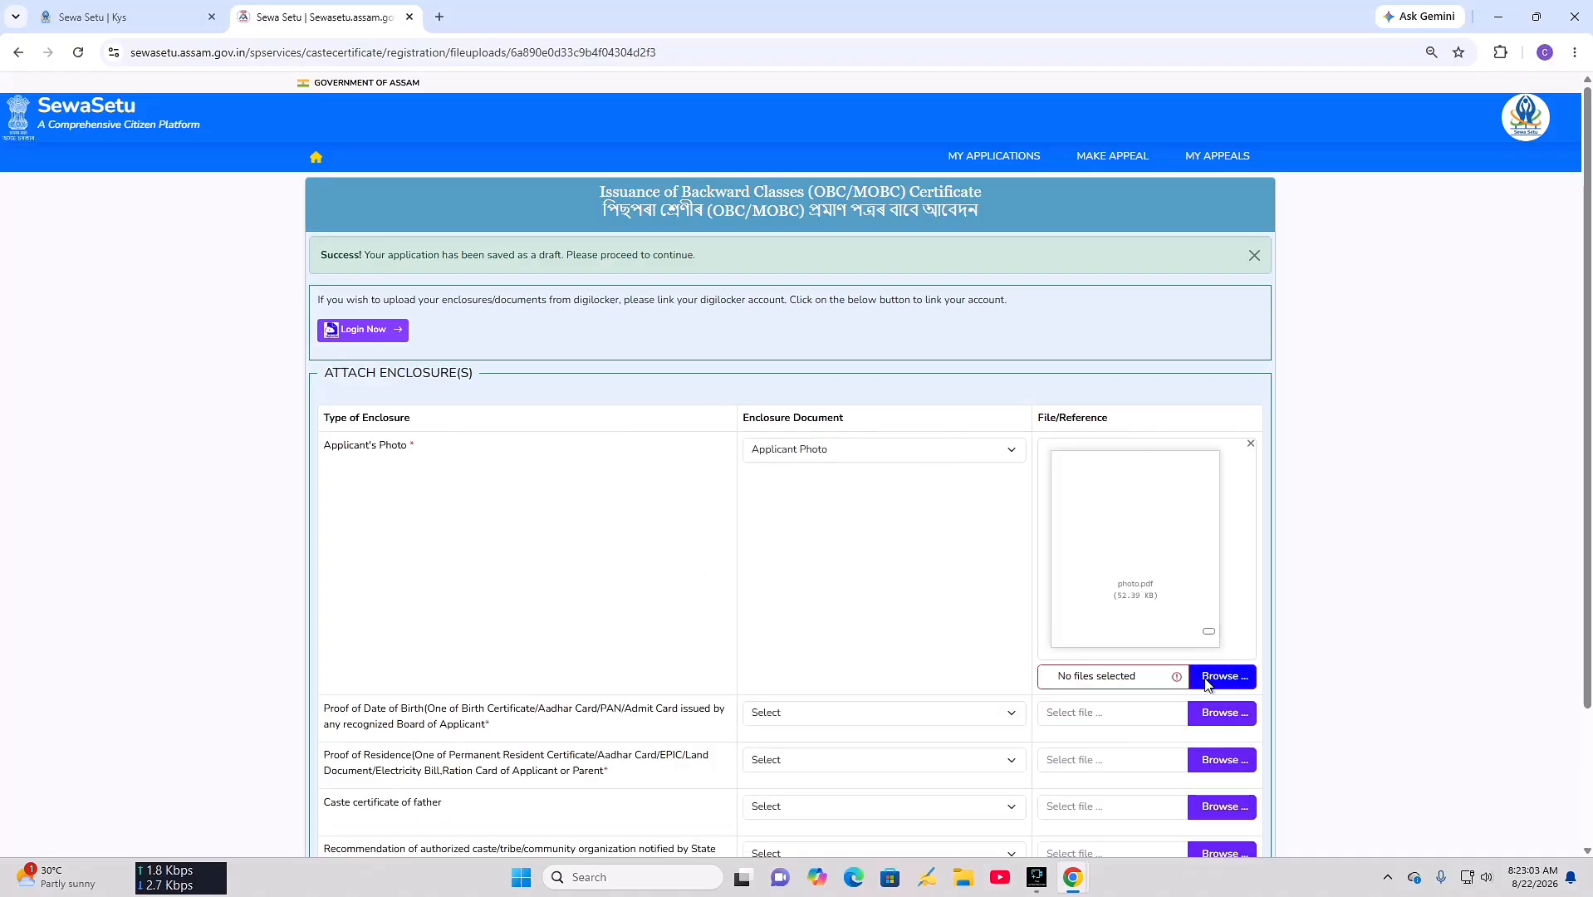
click(1206, 677)
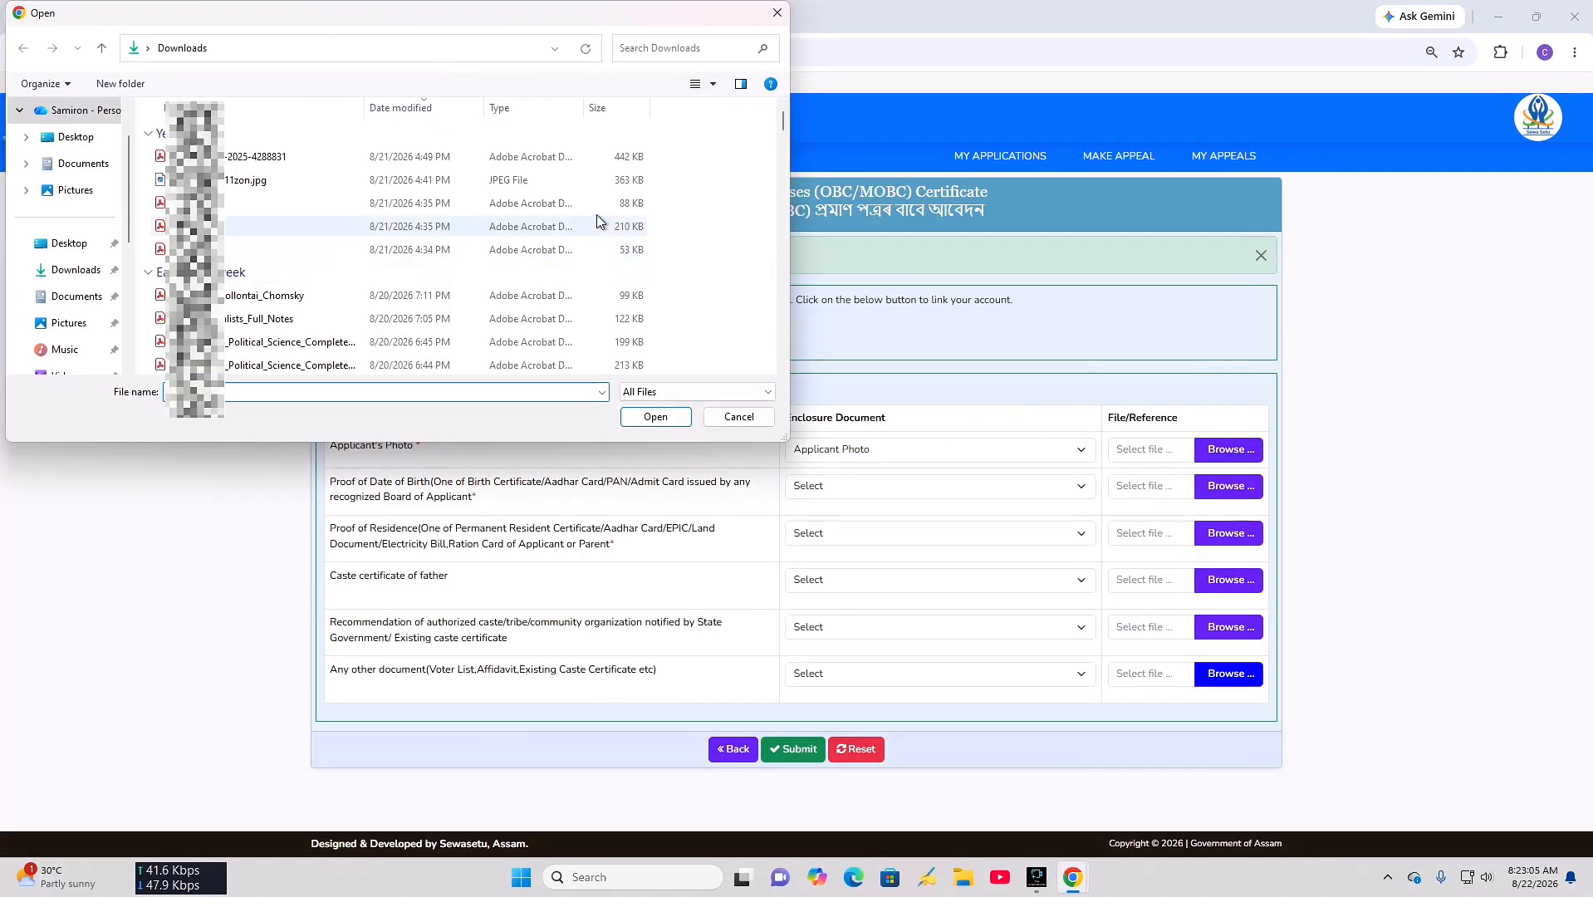
click(634, 180)
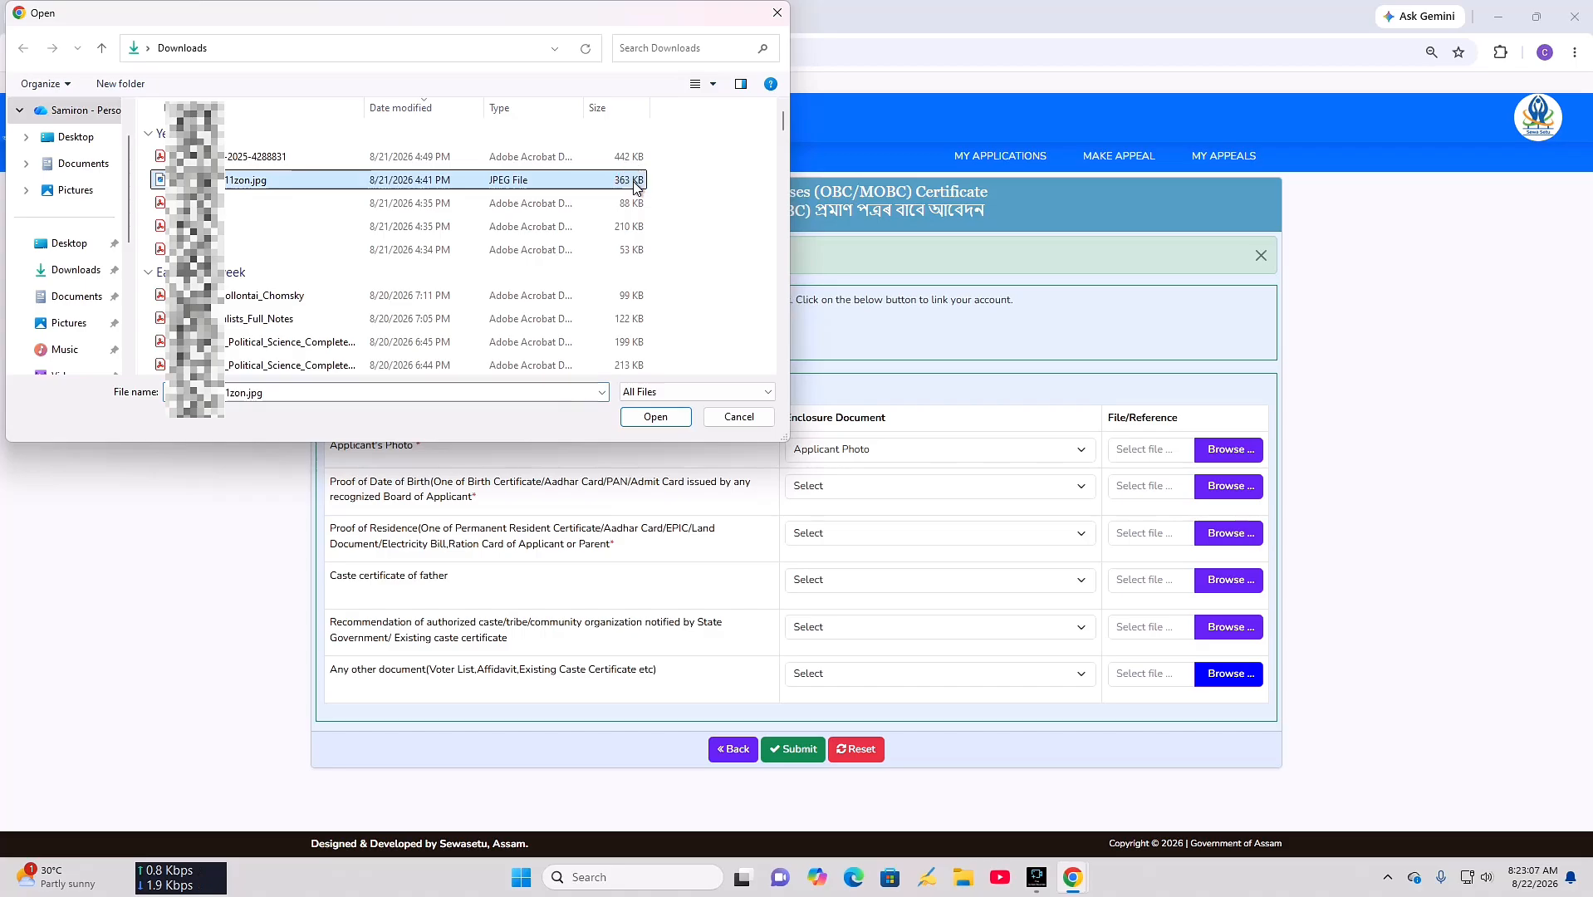
click(655, 416)
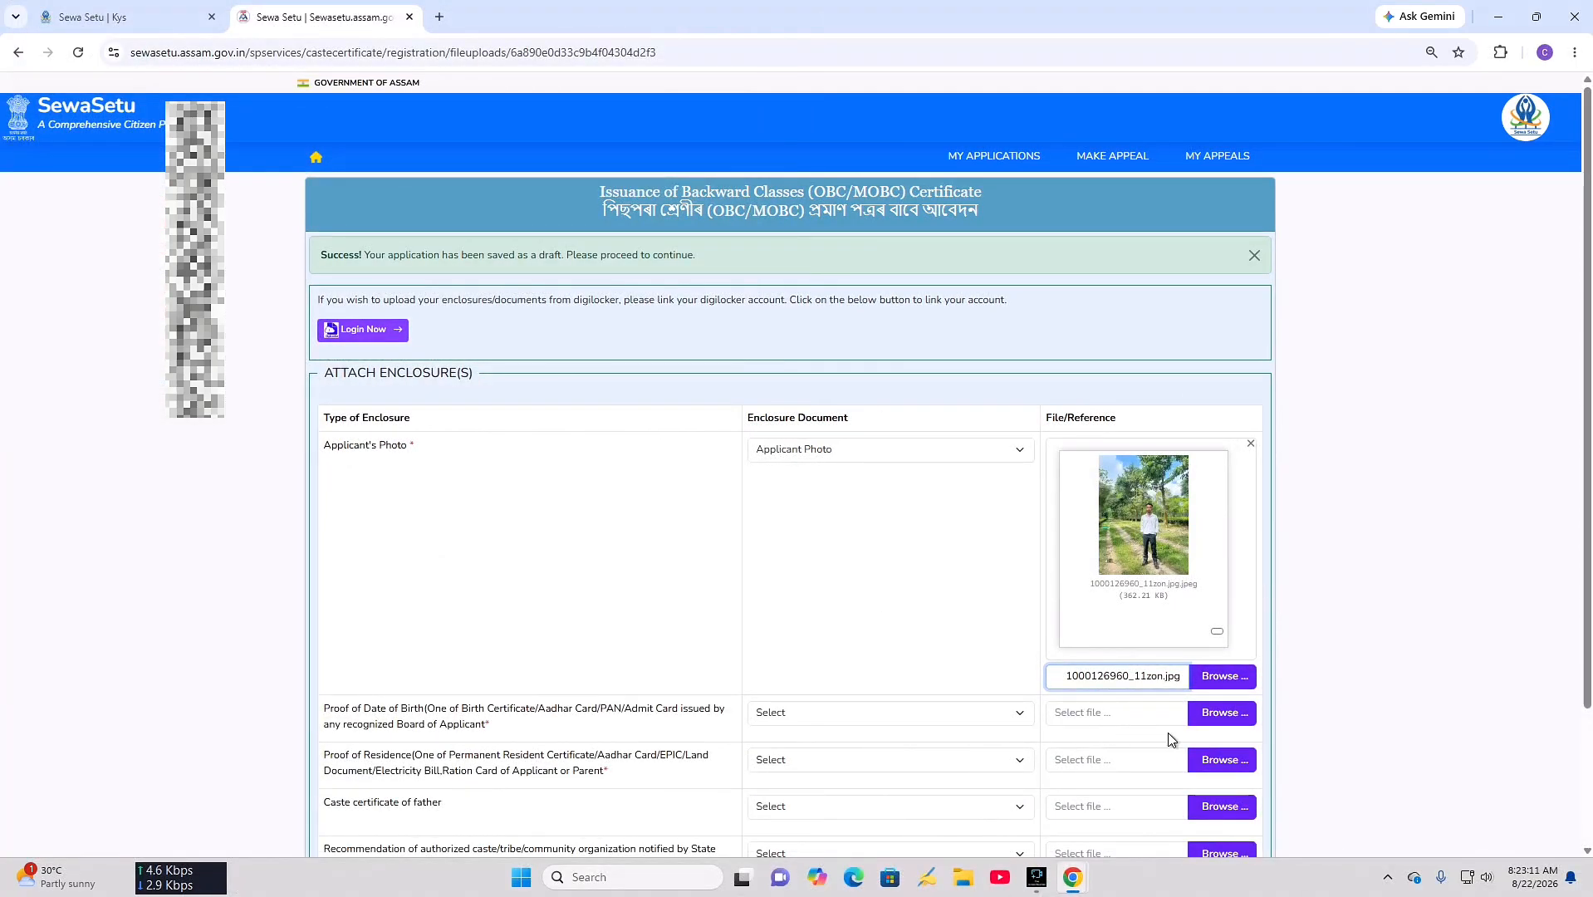
- Set the Proof of Date of Birth enclosure to Aadhar Card and attach adhr.pdf from Downloads
click(1004, 712)
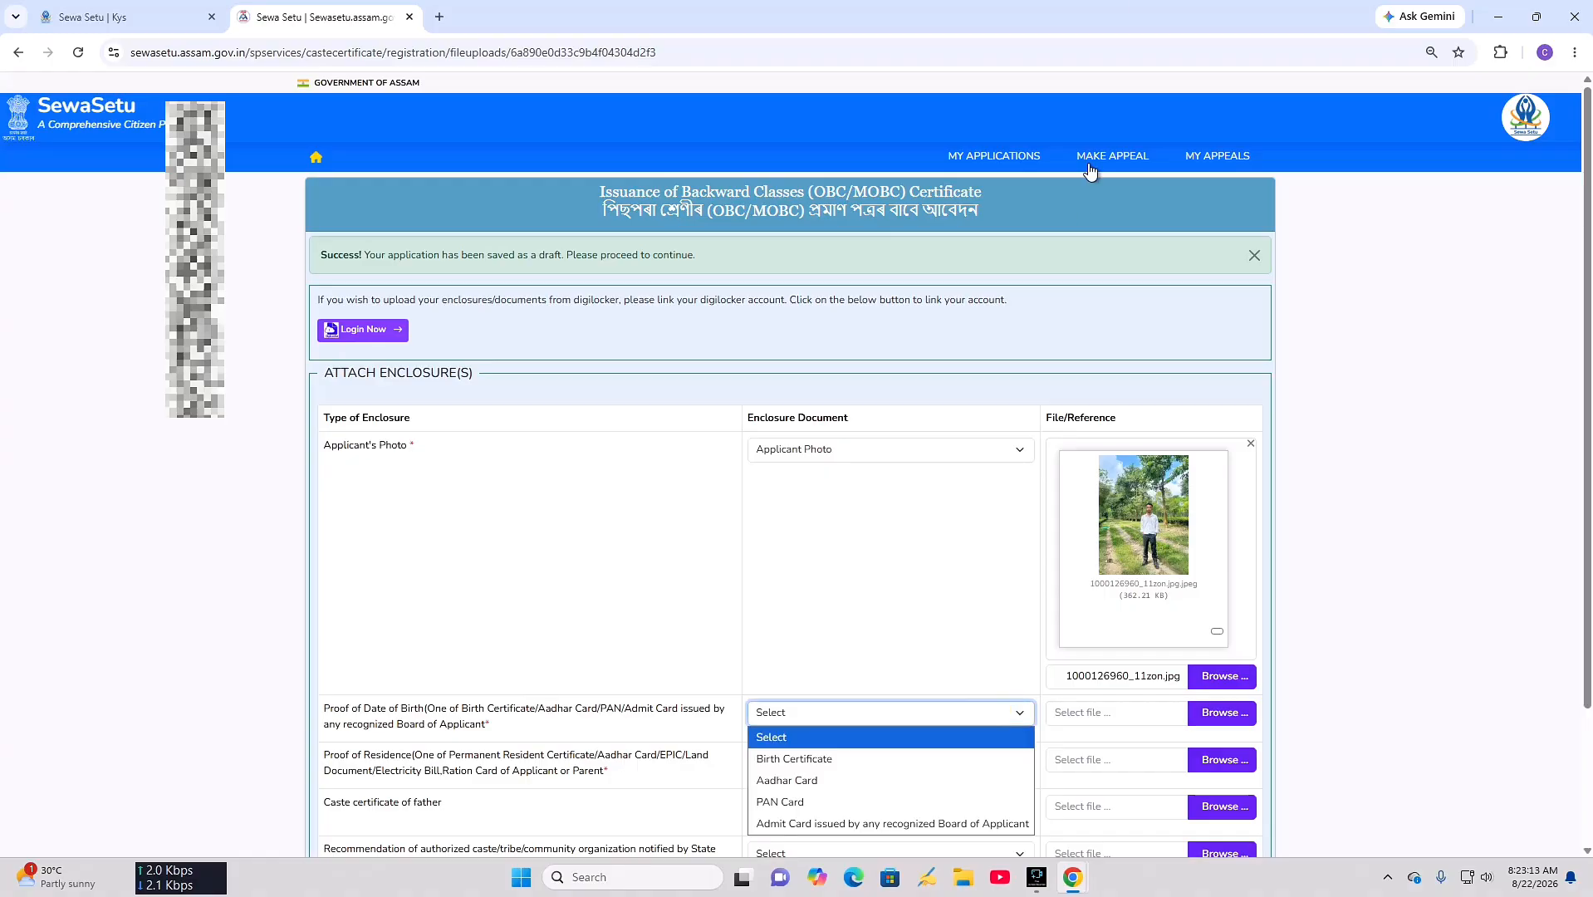
click(905, 781)
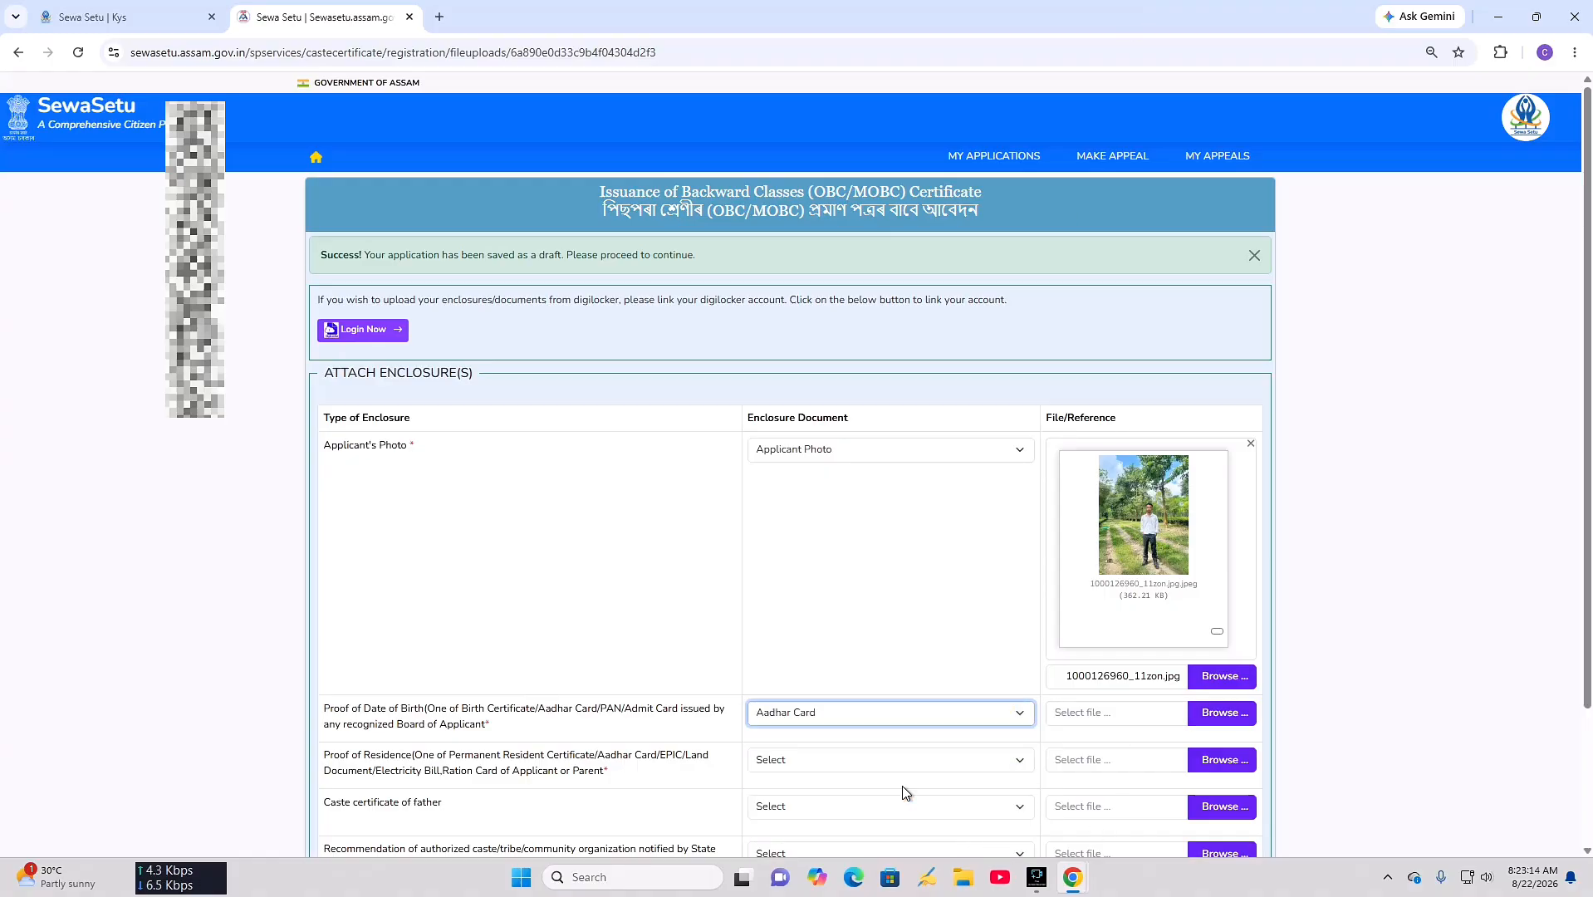
click(1219, 713)
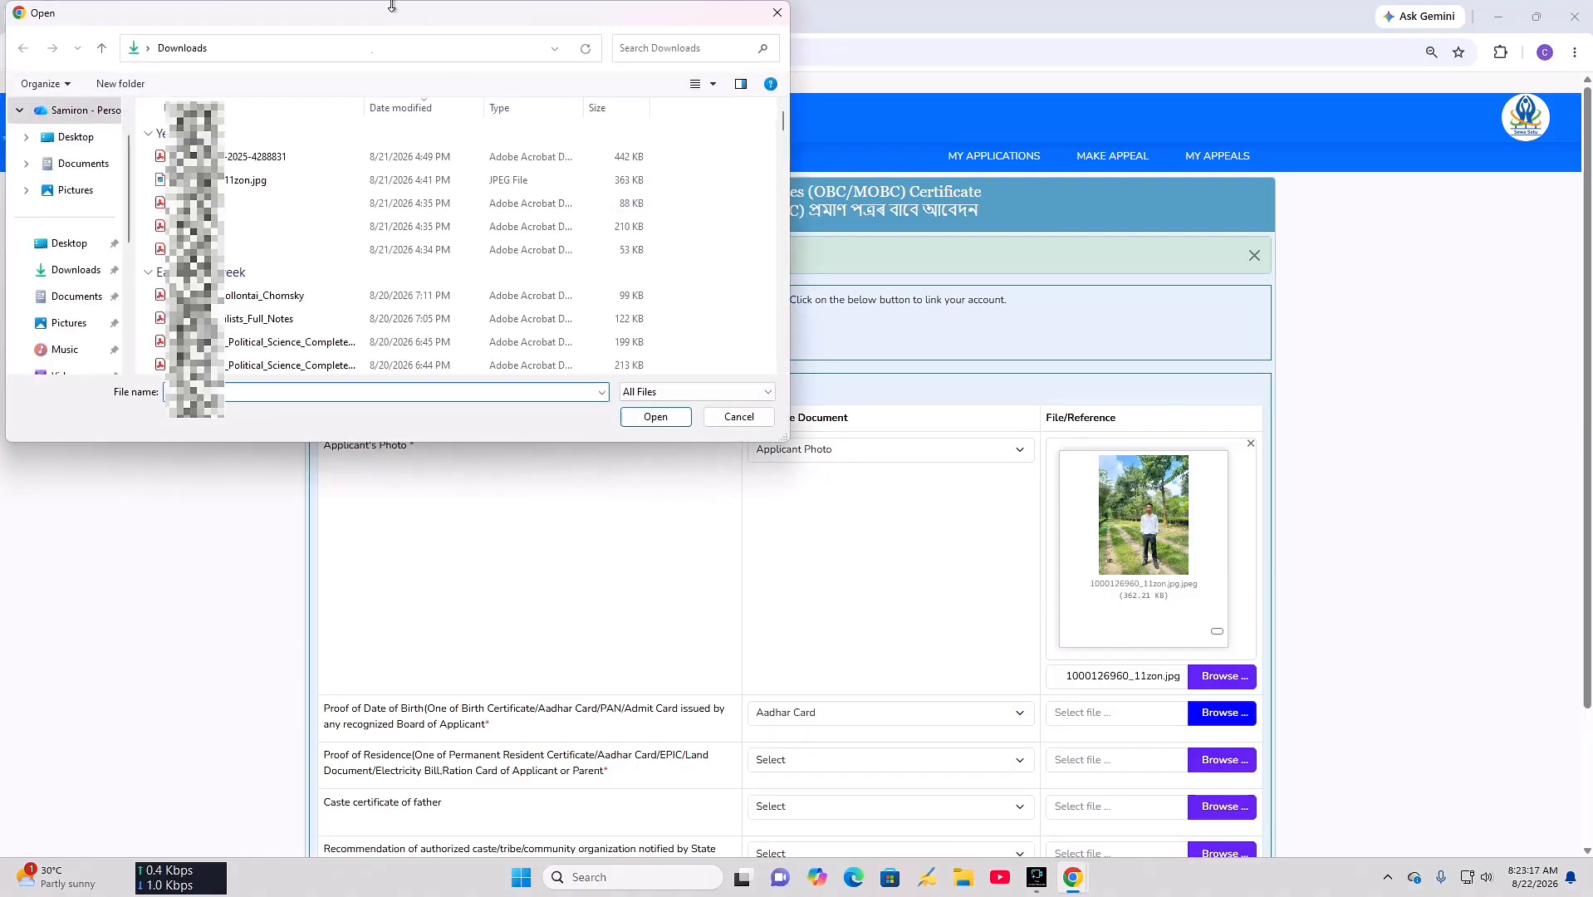
click(398, 227)
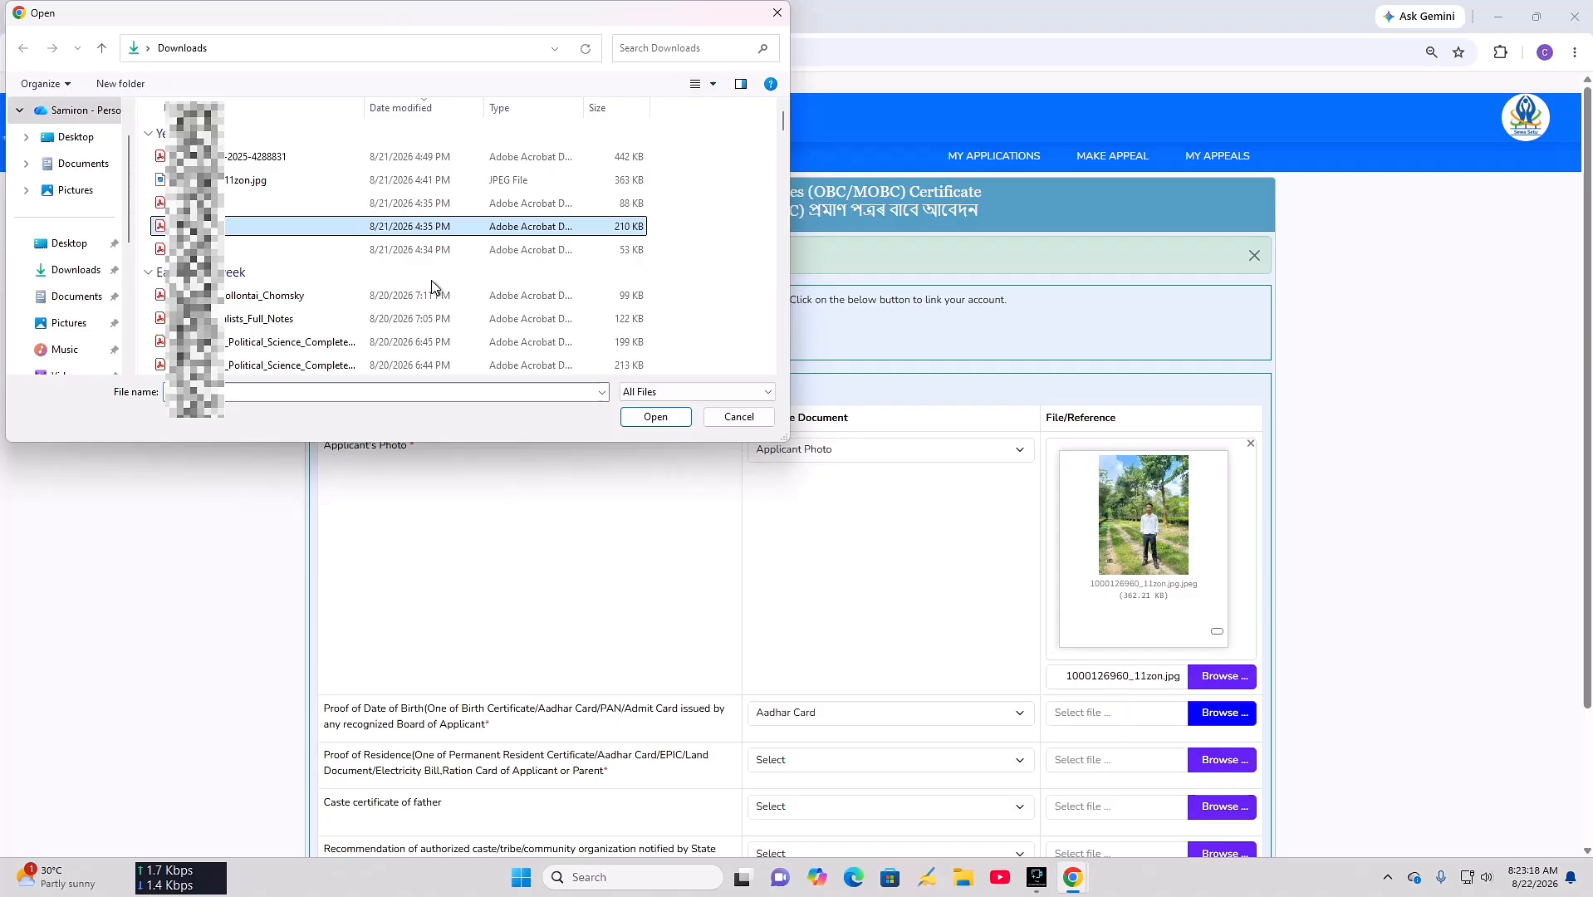
click(657, 421)
- Set the Proof of Residence enclosure to Aadhar Card and attach adhr.pdf from Downloads
scroll(830, 515, down, 5)
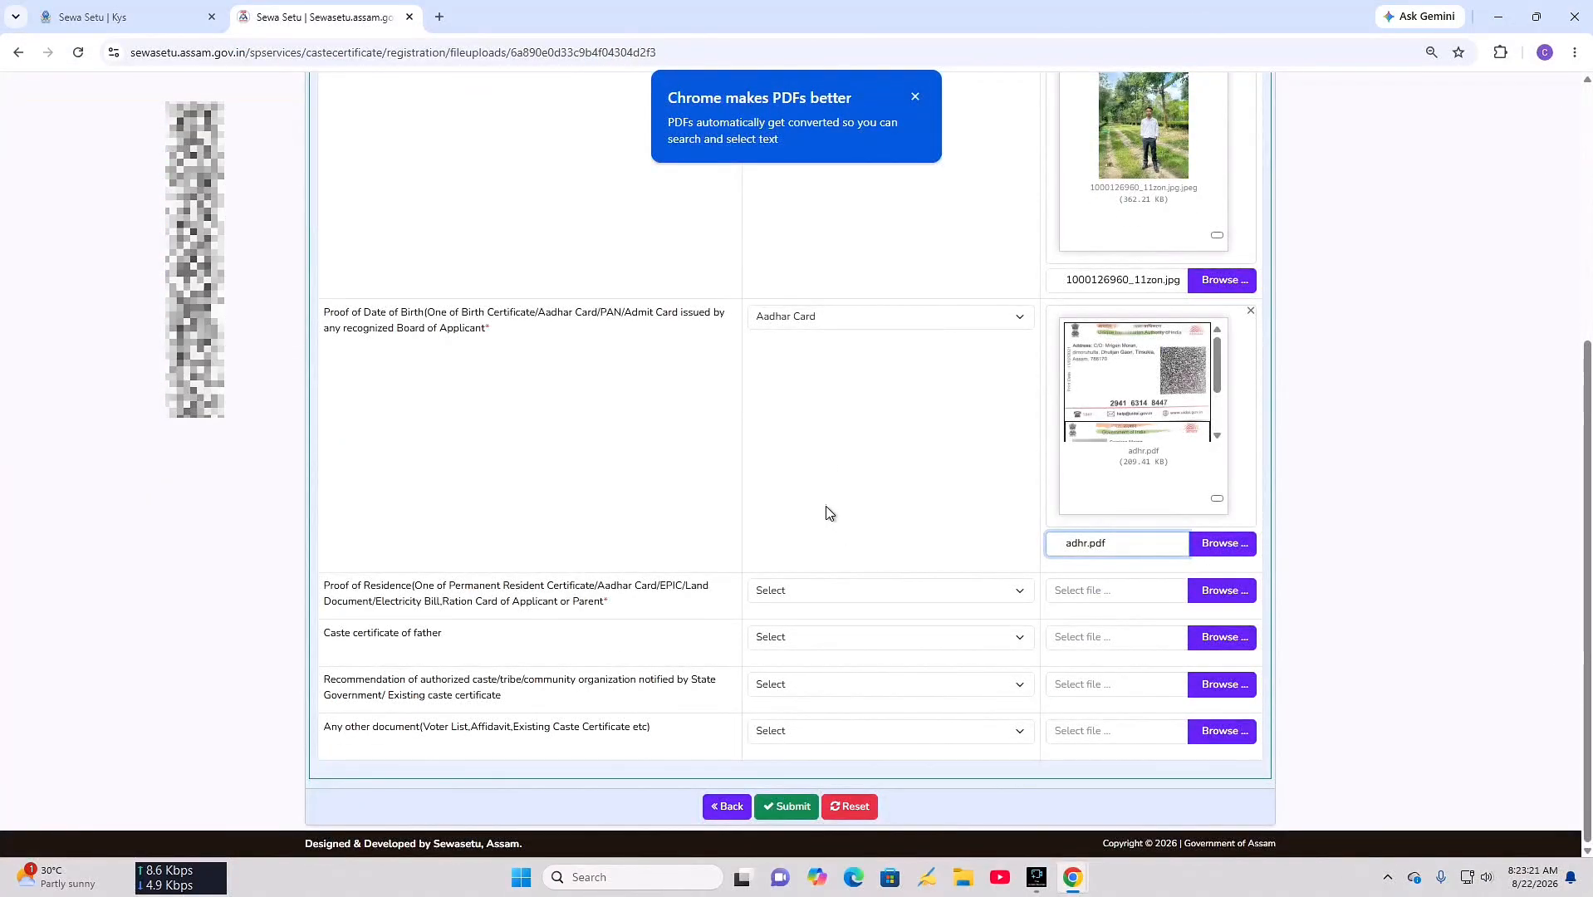
click(833, 589)
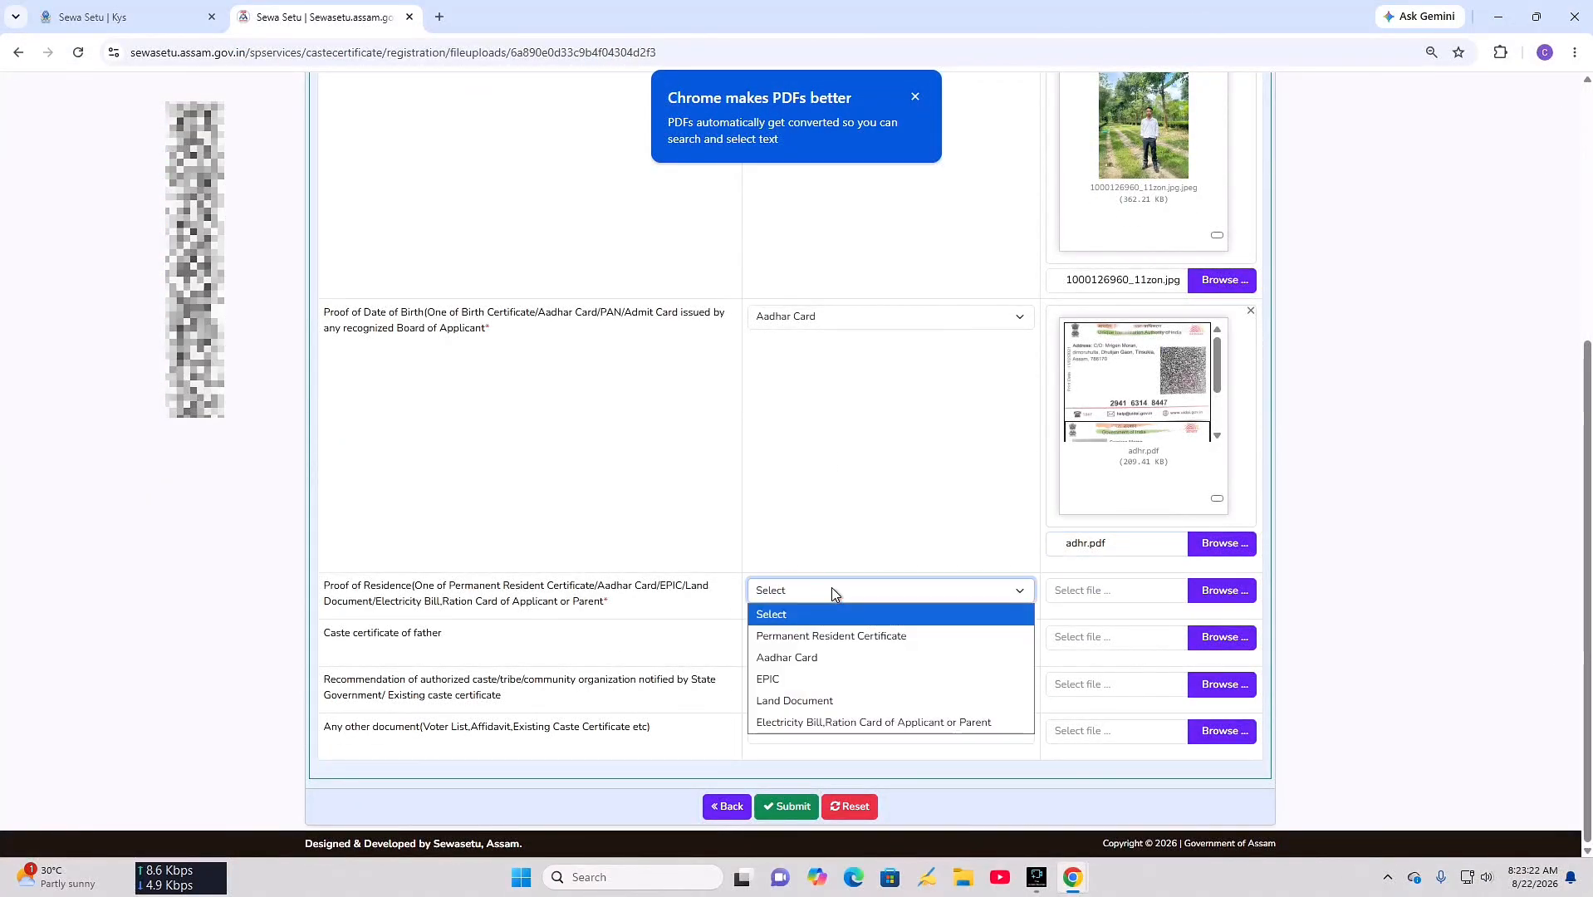
click(831, 653)
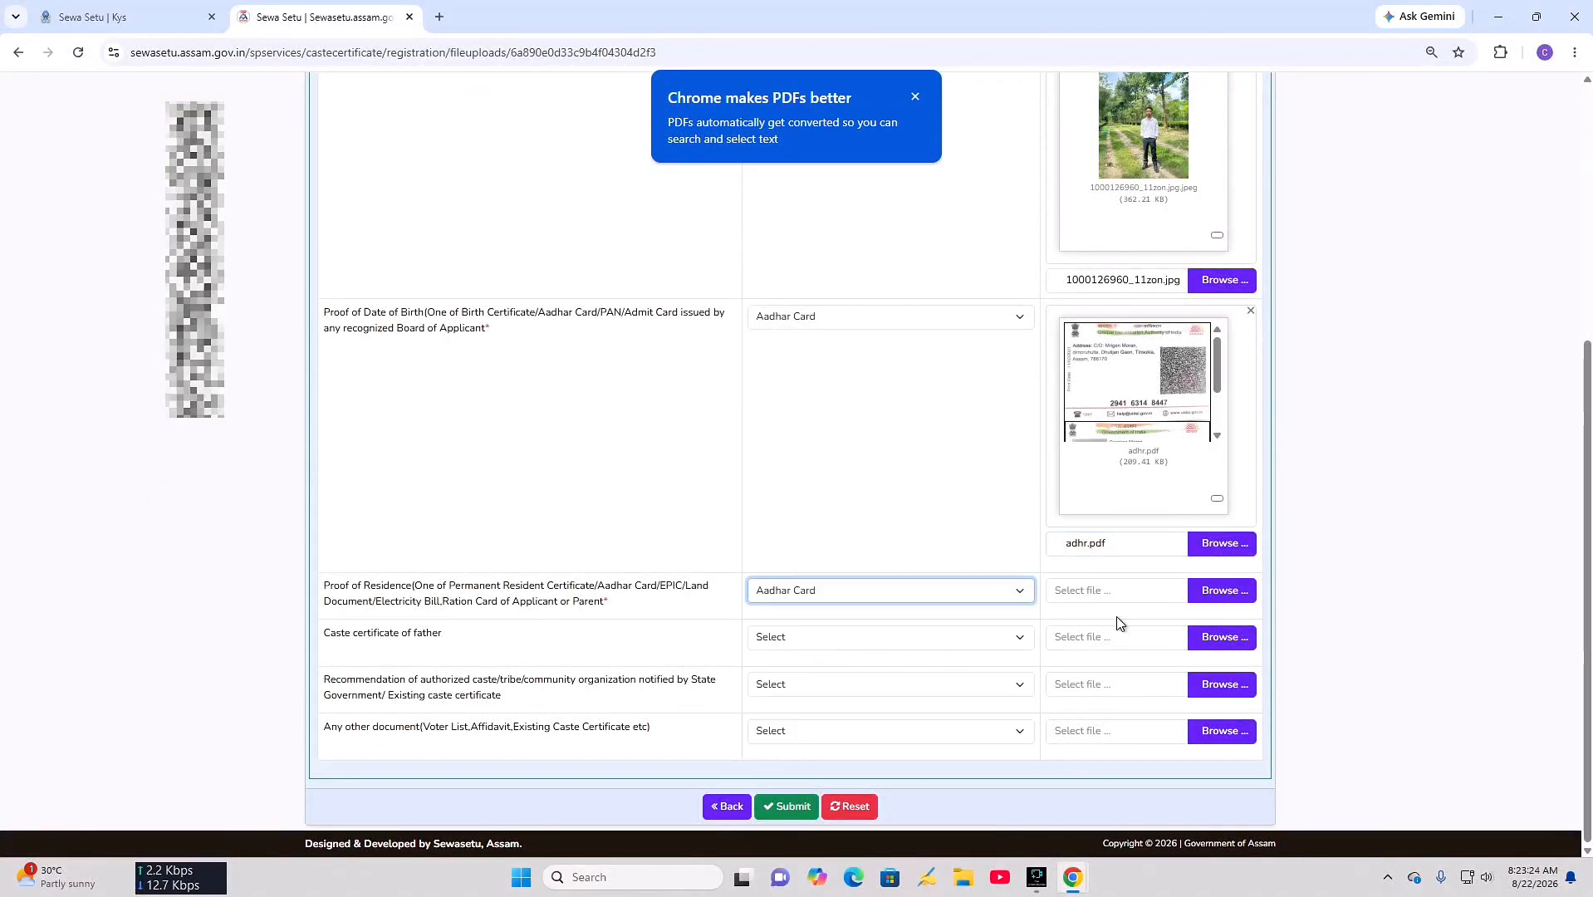
click(1226, 590)
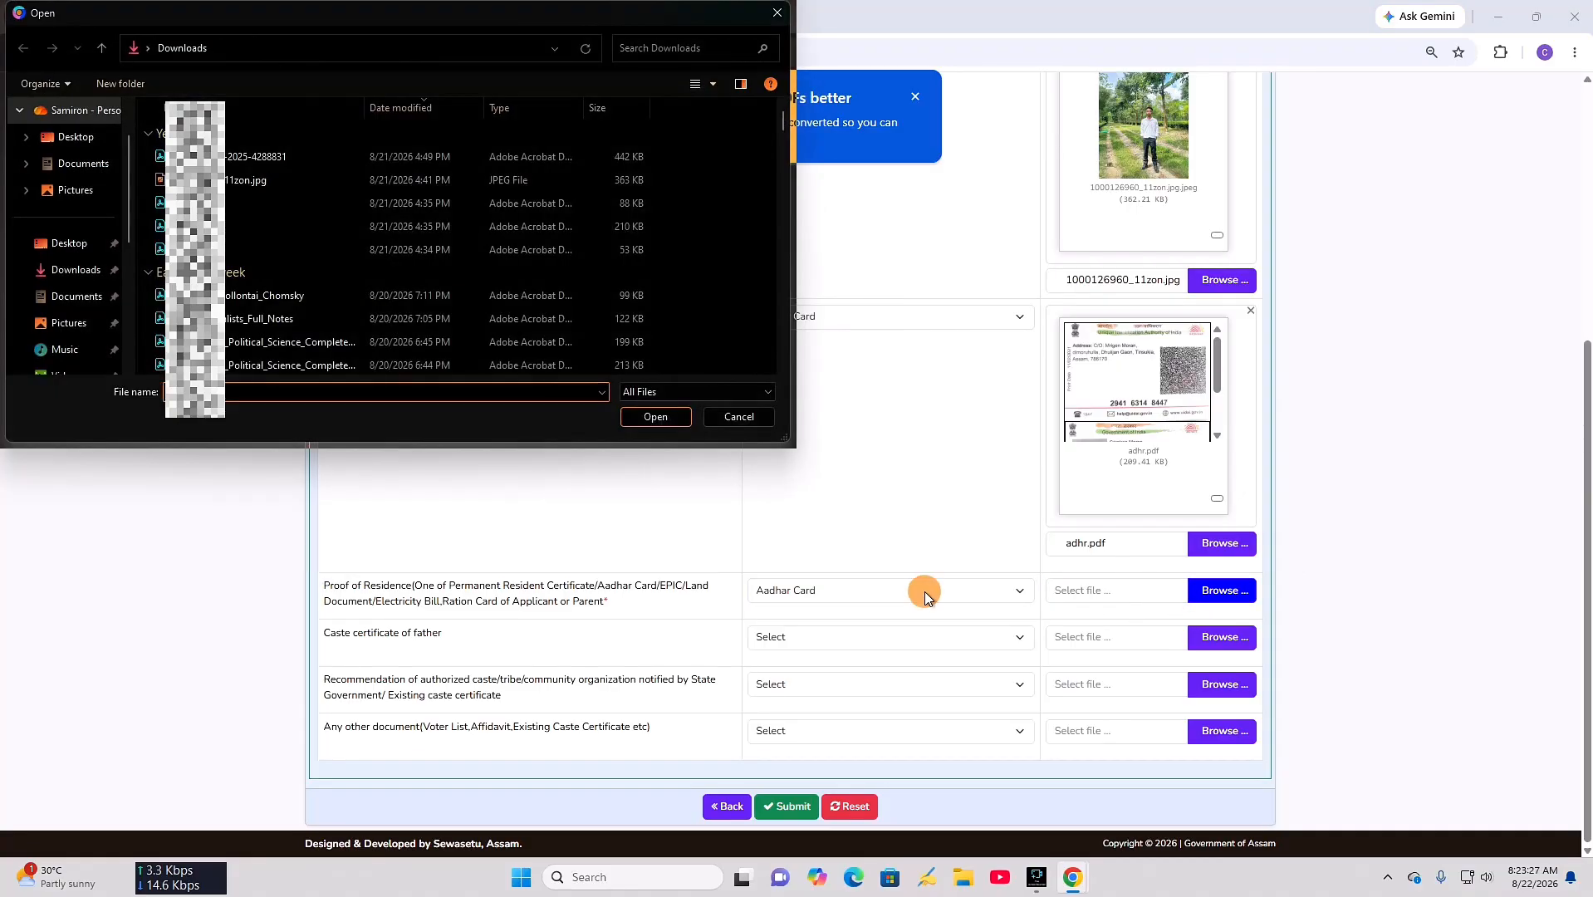
click(411, 227)
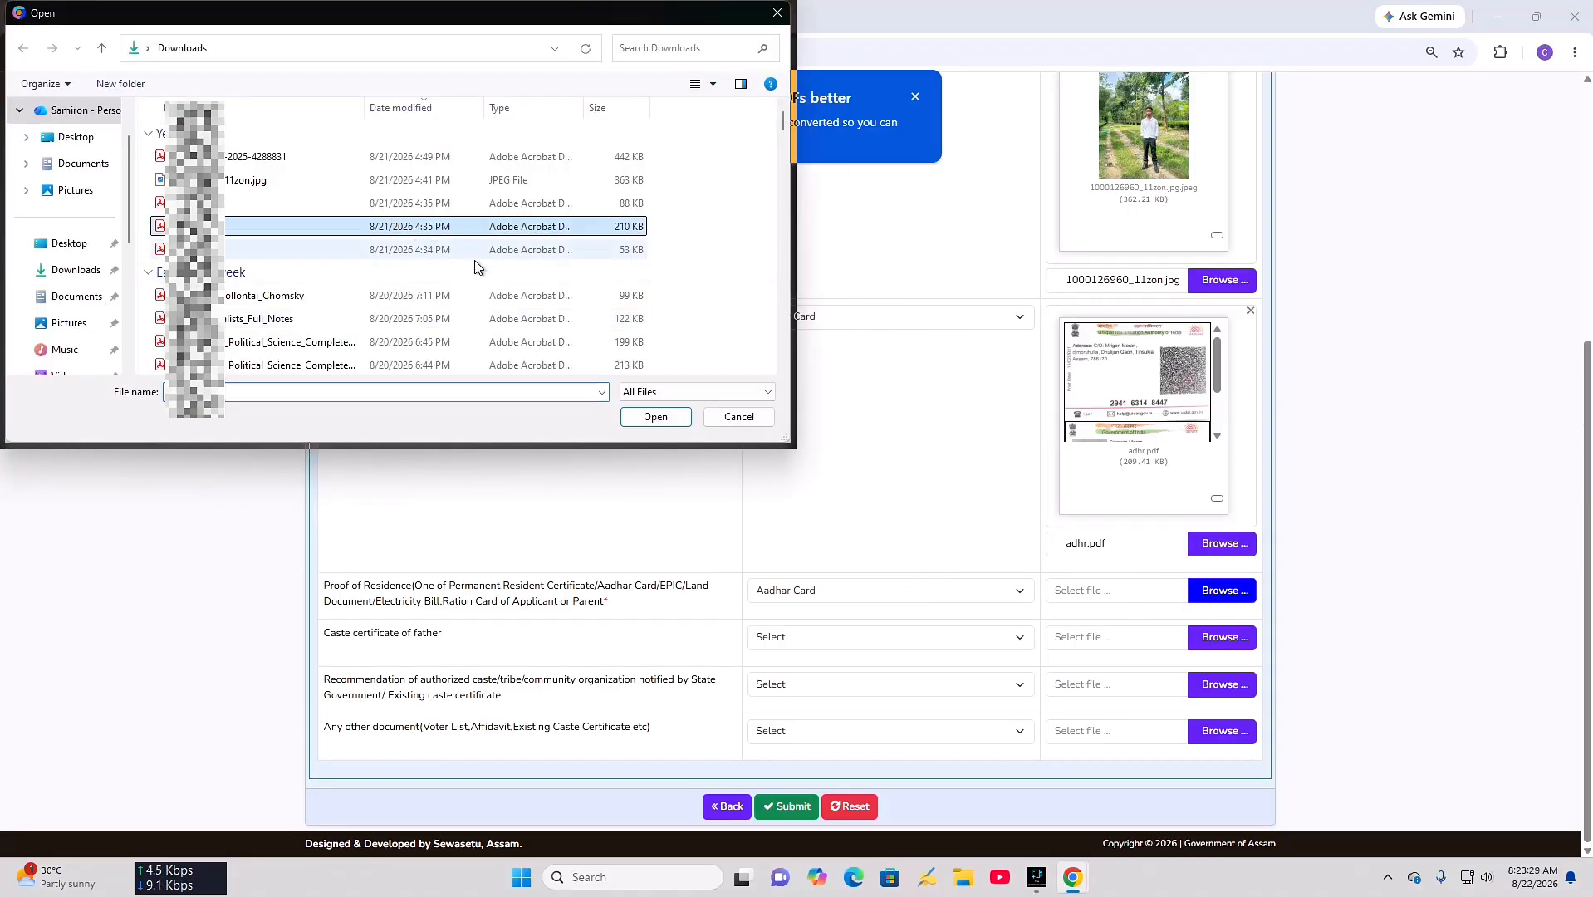
click(656, 416)
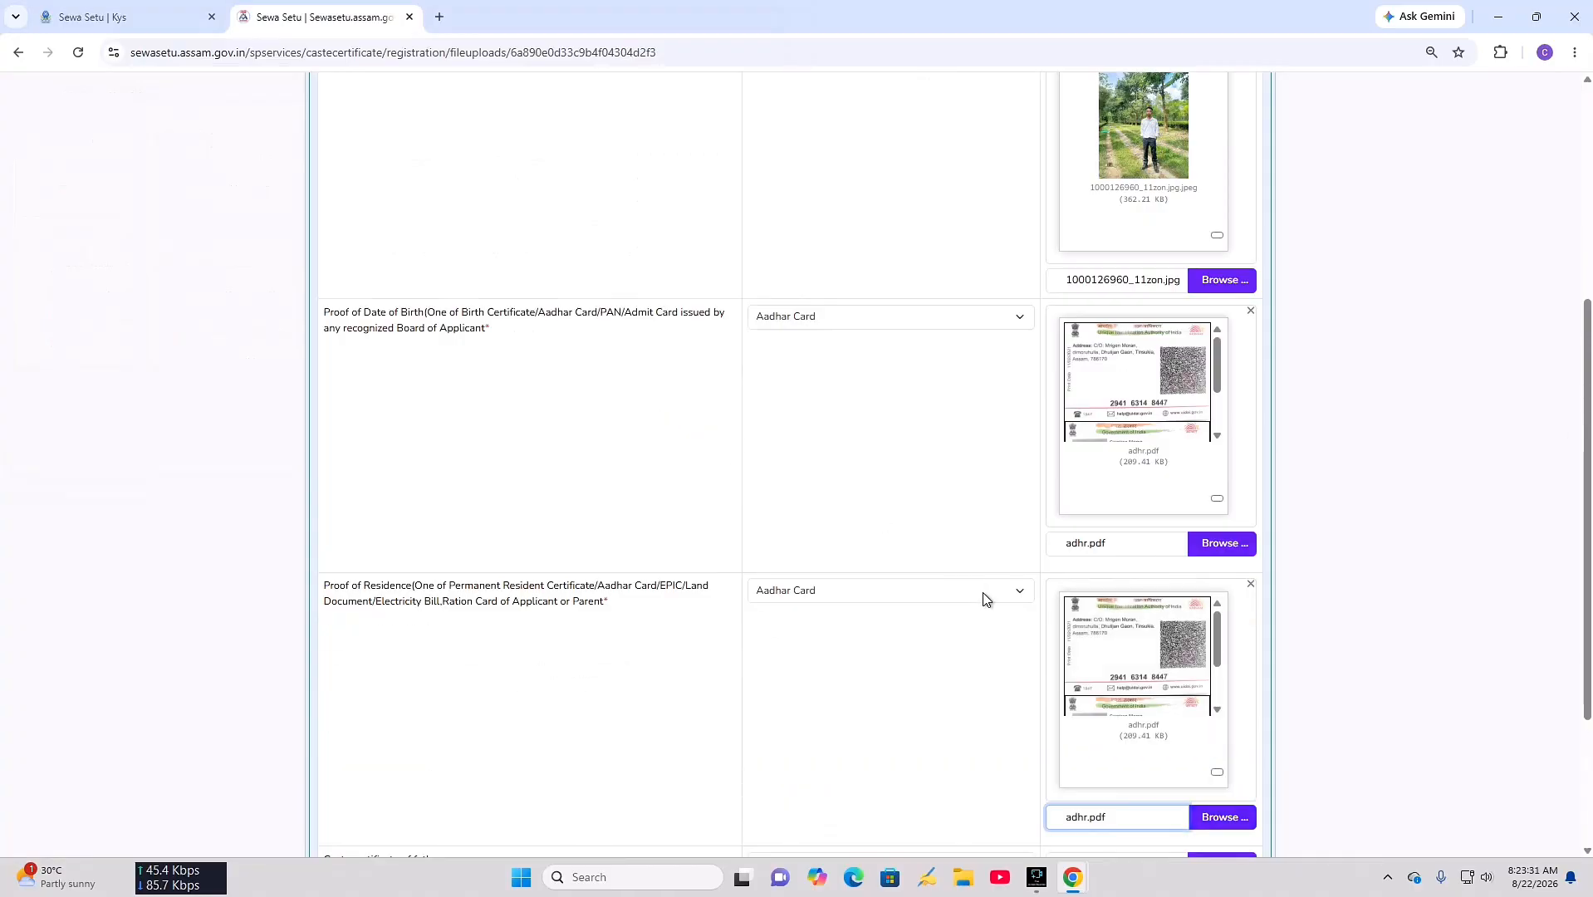
- Set the father's caste certificate enclosure to Caste Certificate of Father and attach father cast.pdf from Downloads
scroll(985, 598, down, 3)
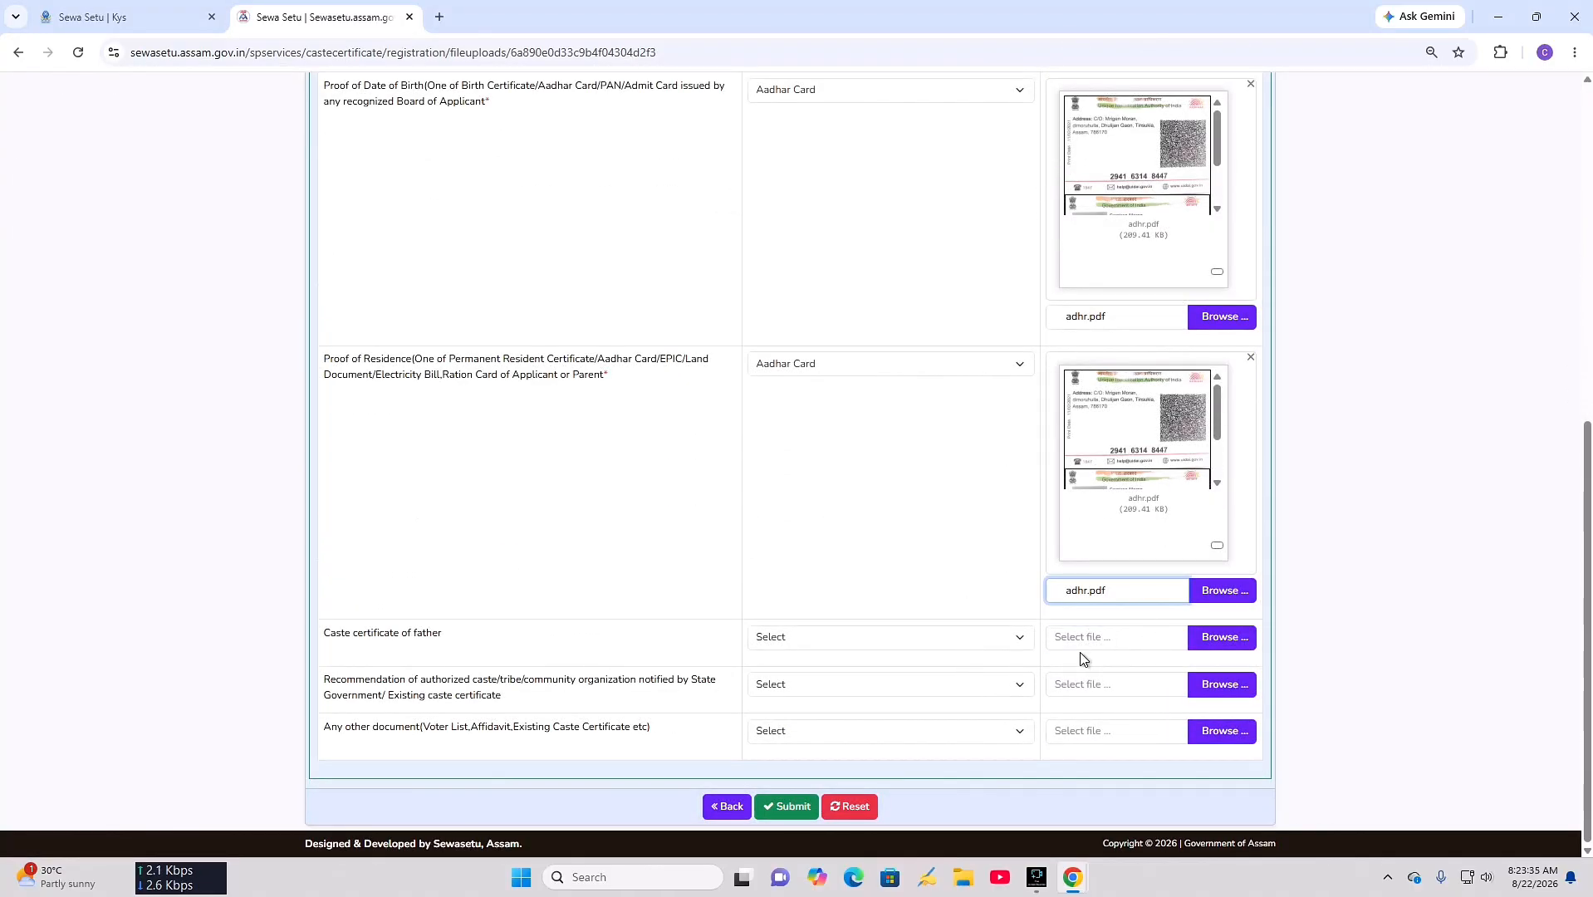
click(917, 637)
click(891, 676)
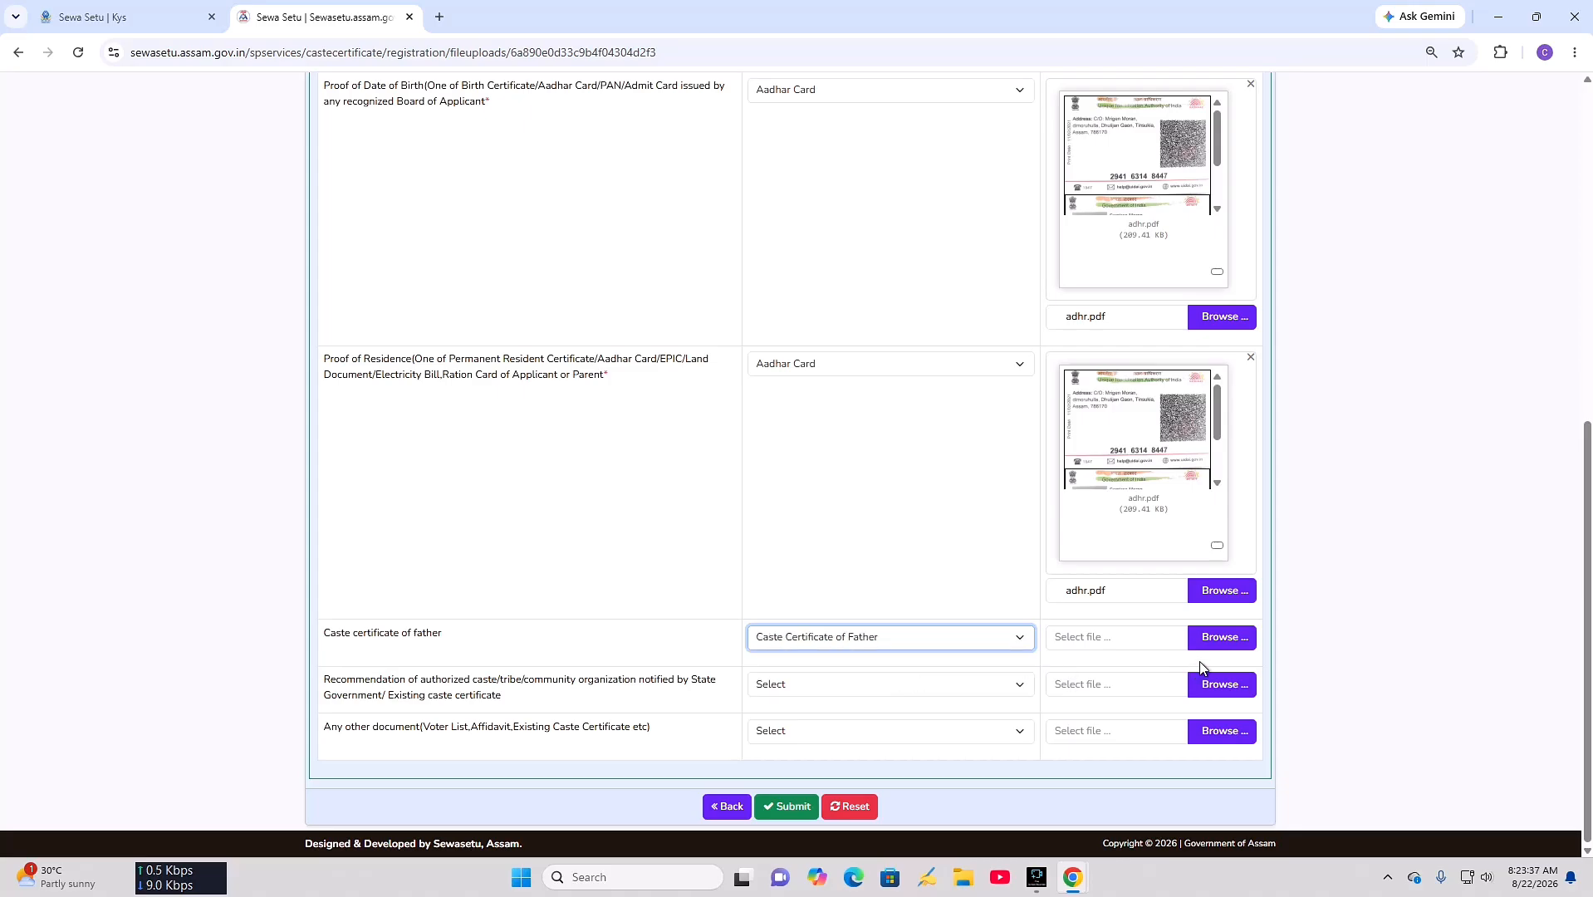
click(1221, 641)
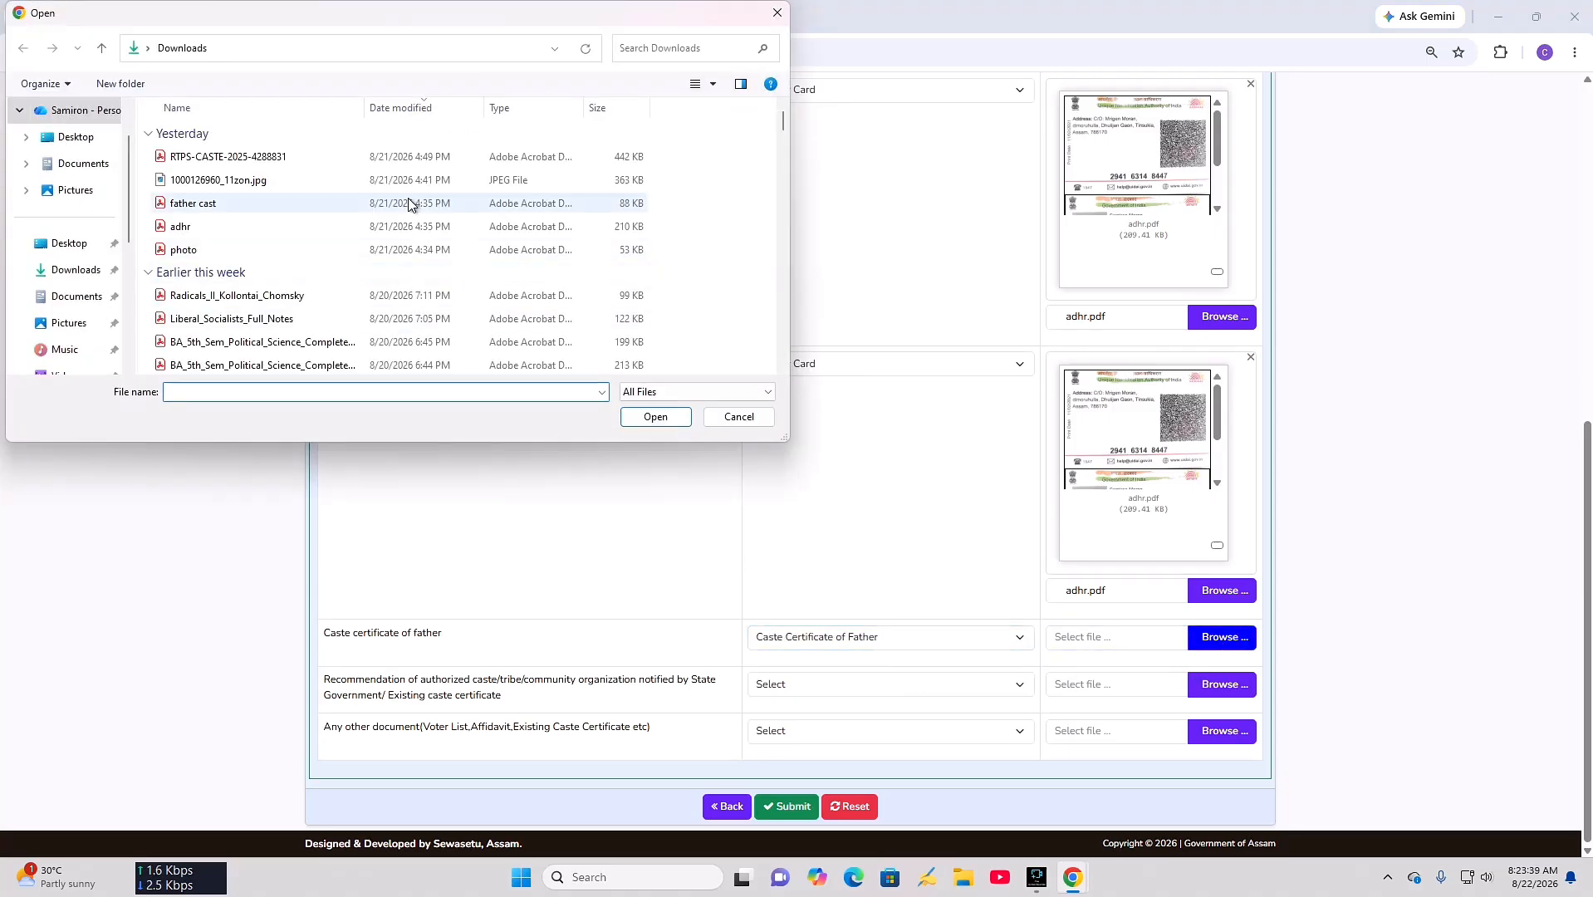
click(409, 203)
click(659, 418)
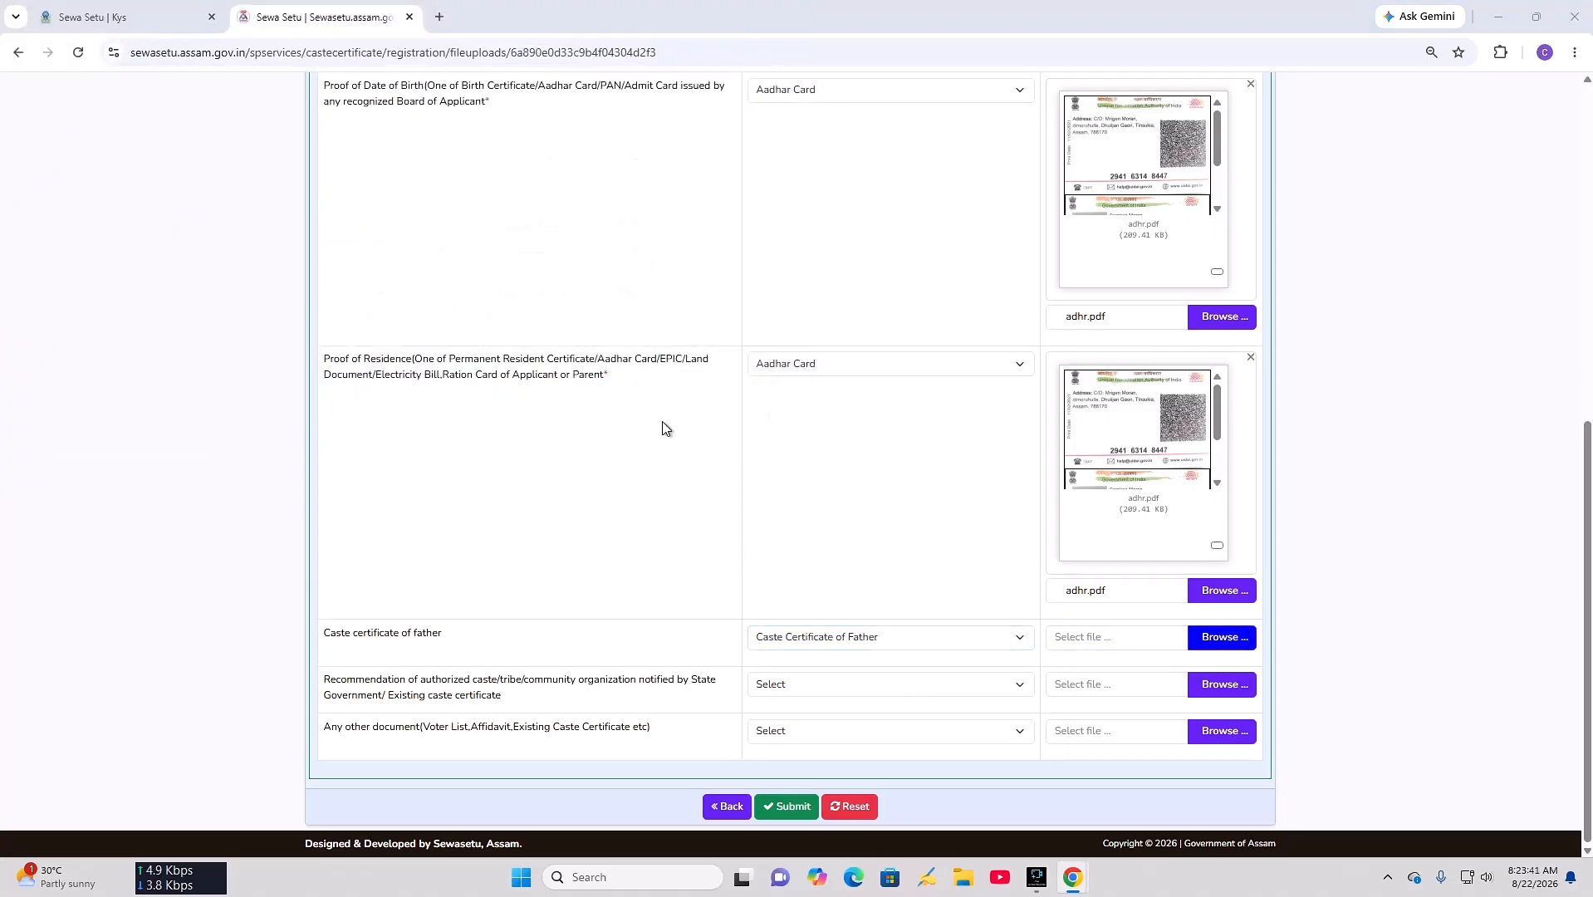
- Set the community organization recommendation enclosure to Existing caste certificate and attach father cast.pdf from Downloads
scroll(986, 614, down, 3)
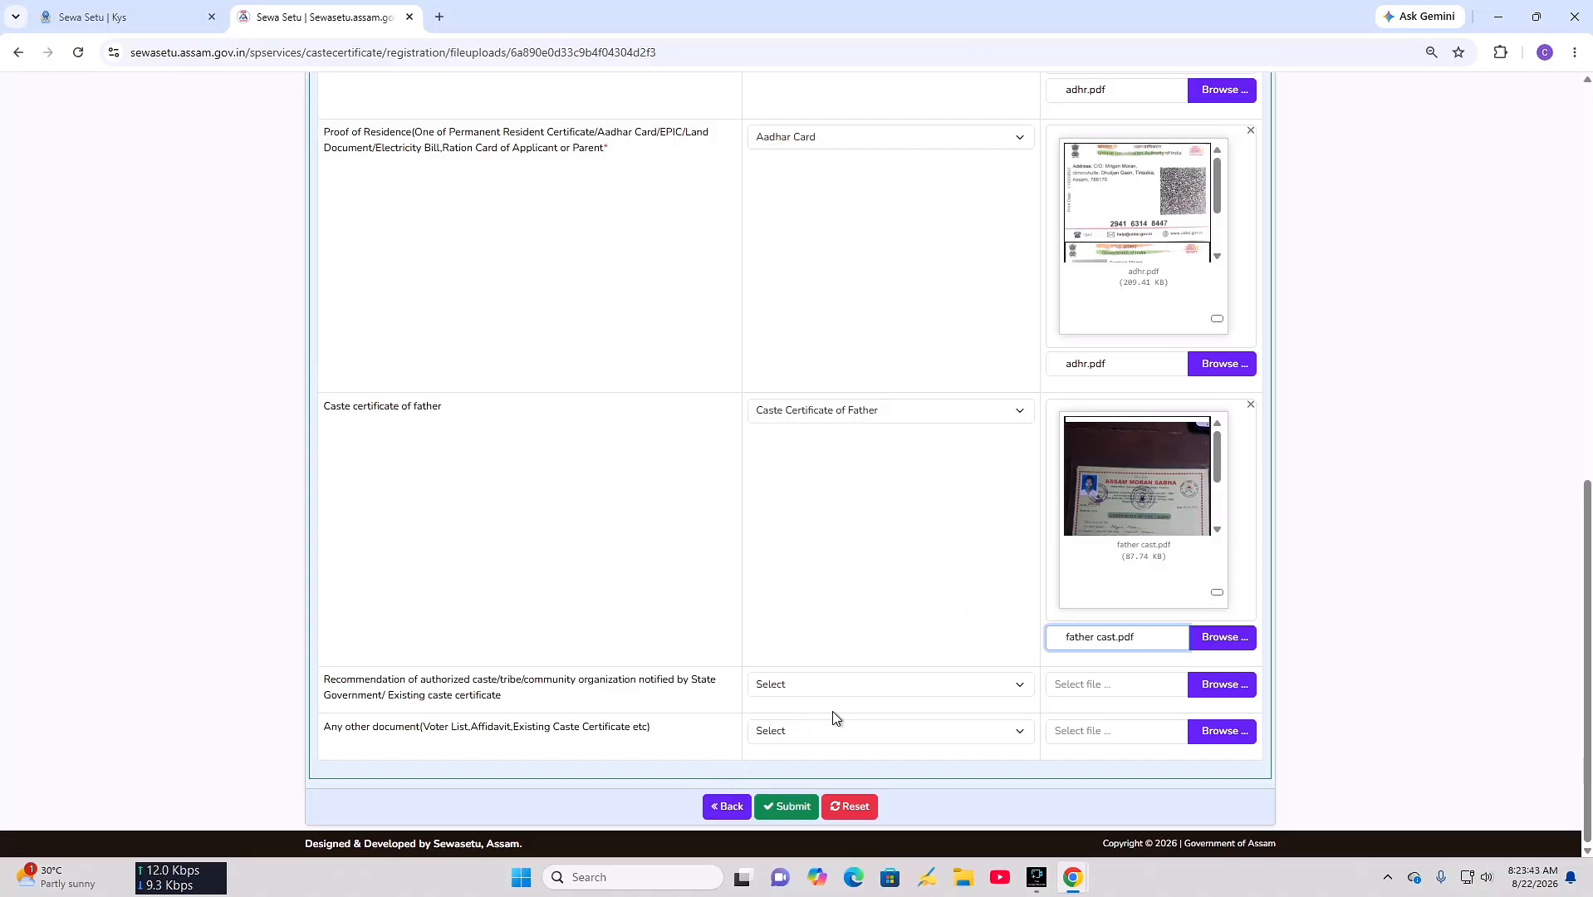
click(859, 689)
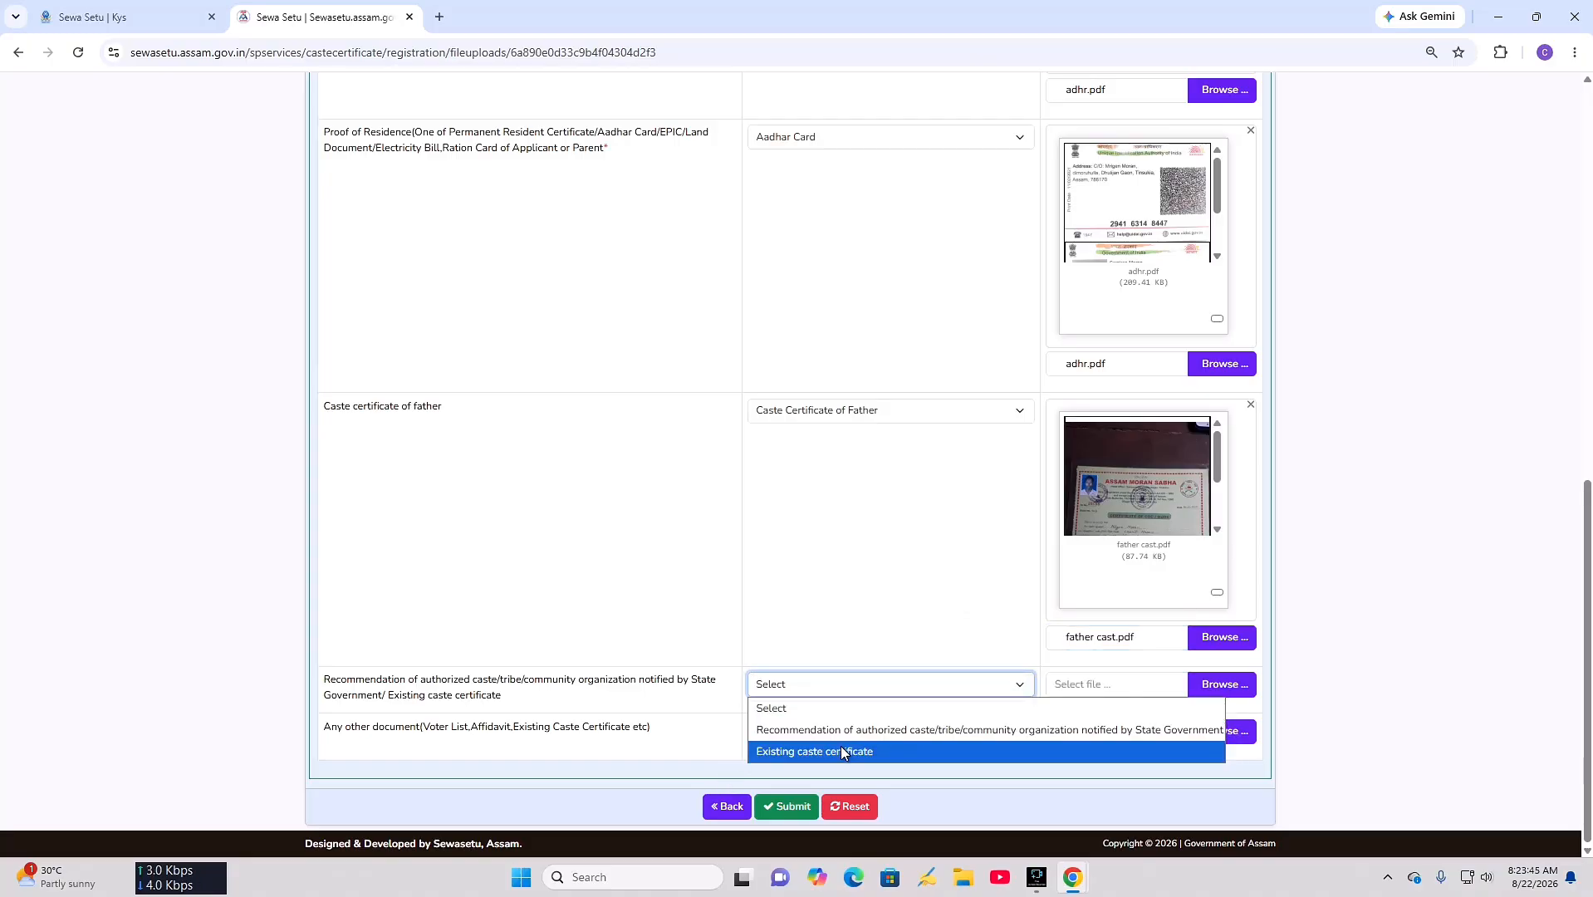
click(839, 745)
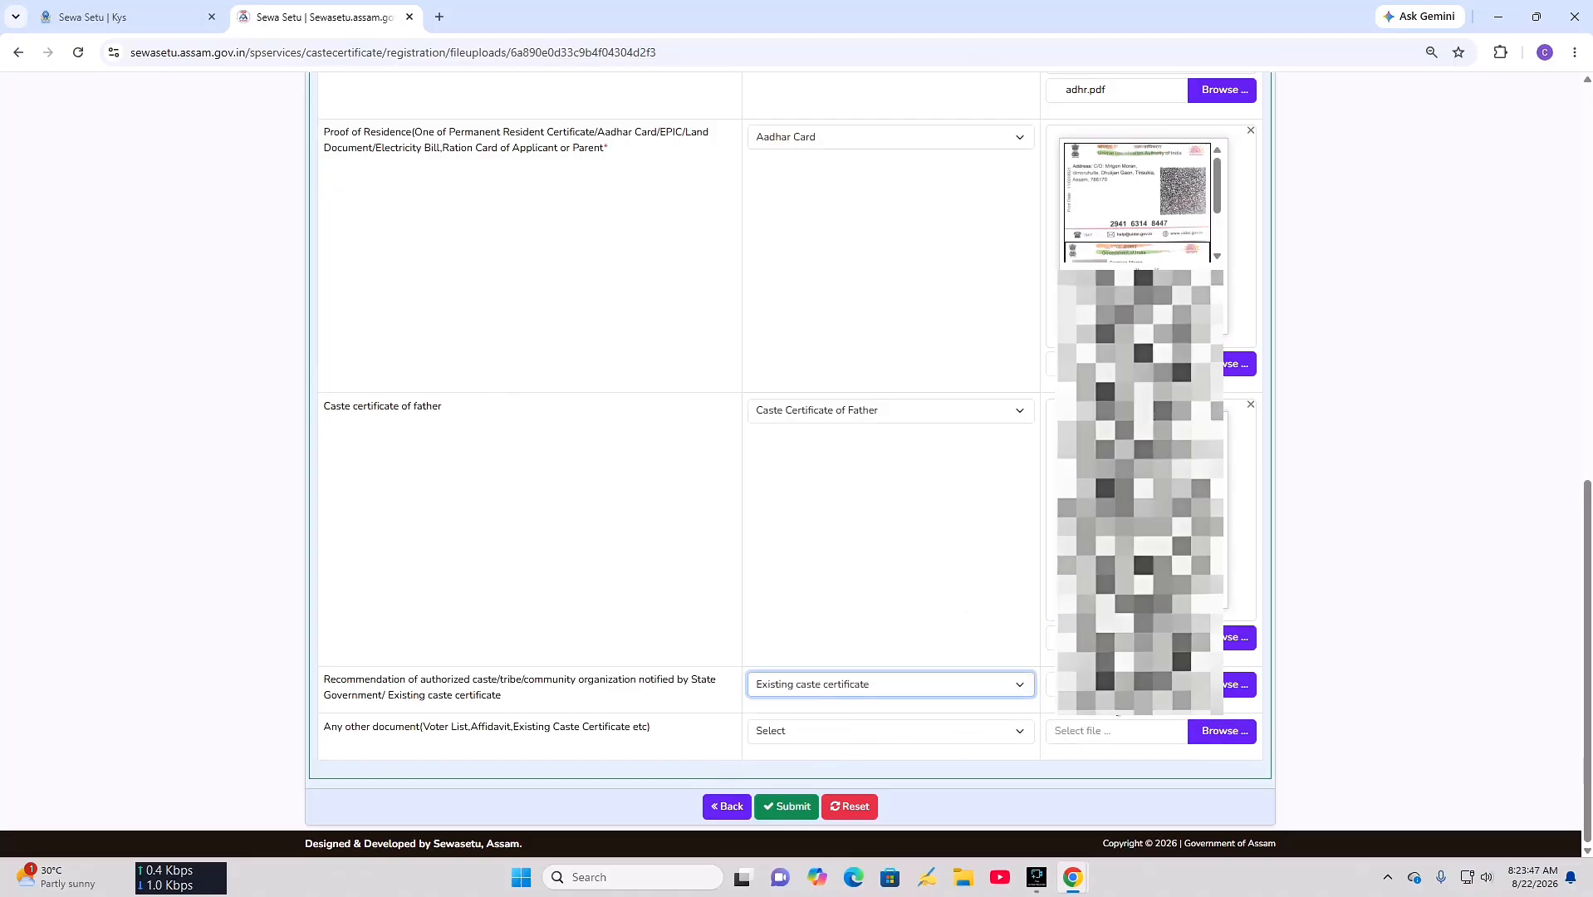
key(Tab)
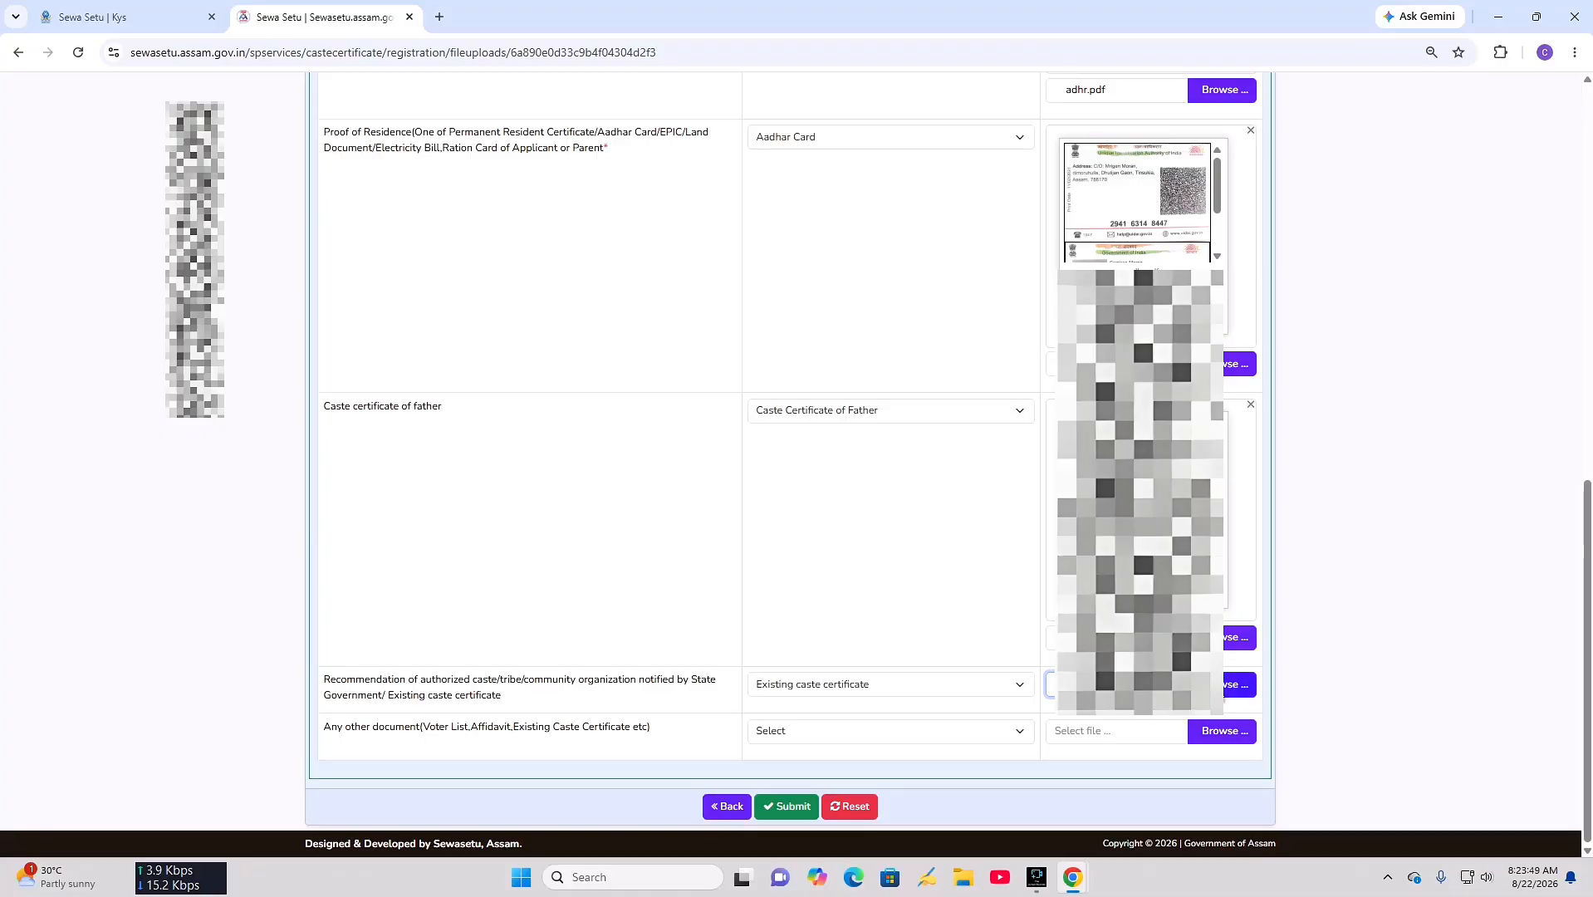
click(1224, 689)
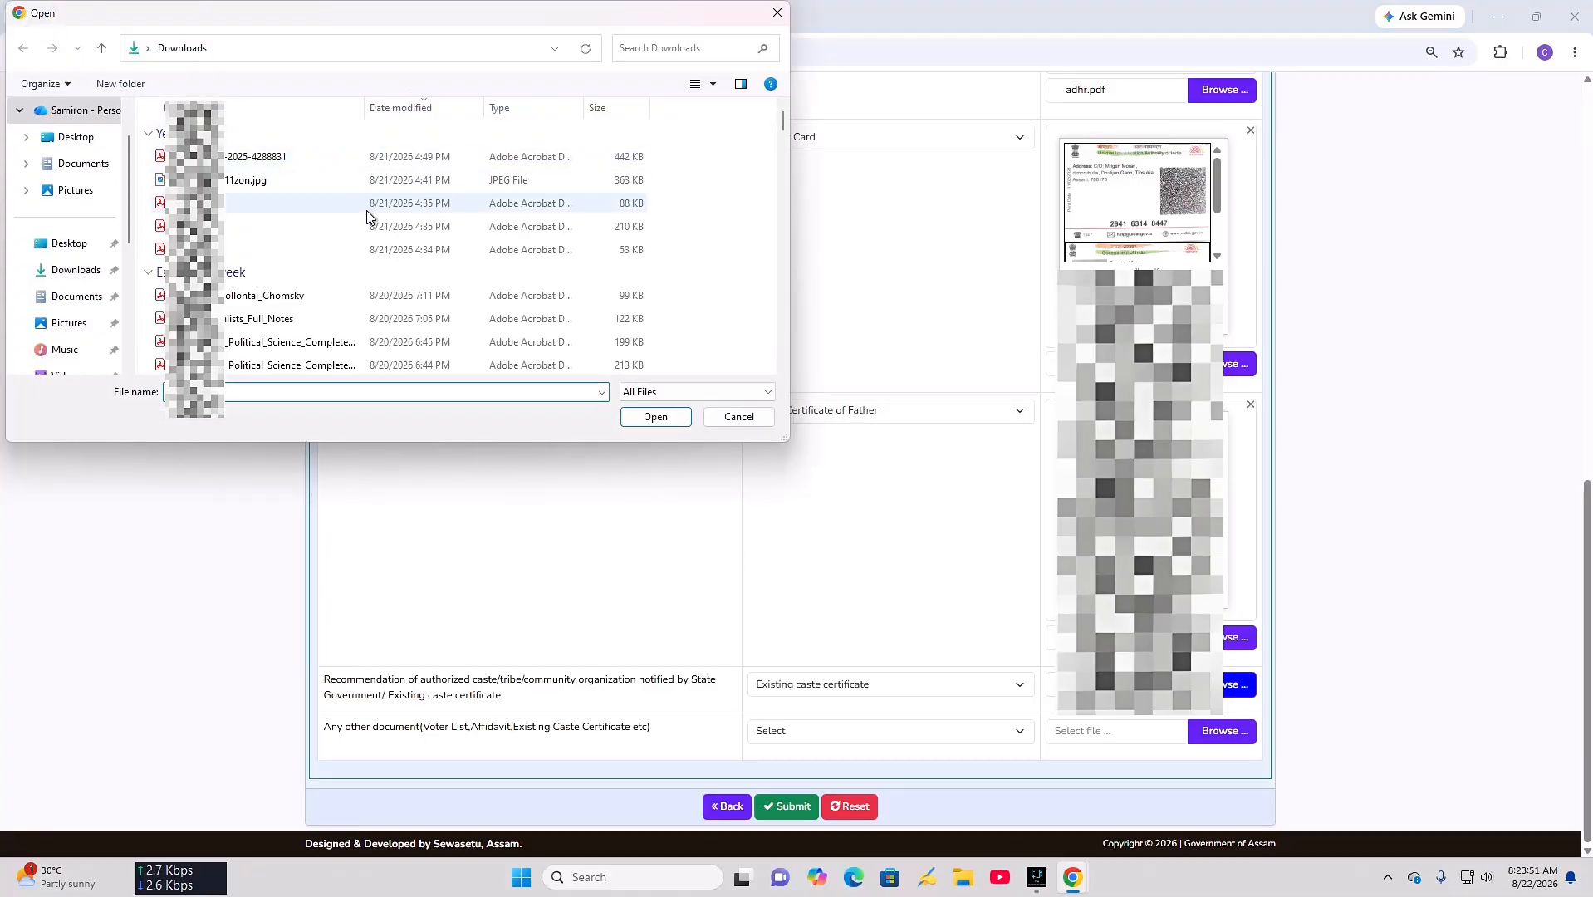
click(373, 209)
click(654, 417)
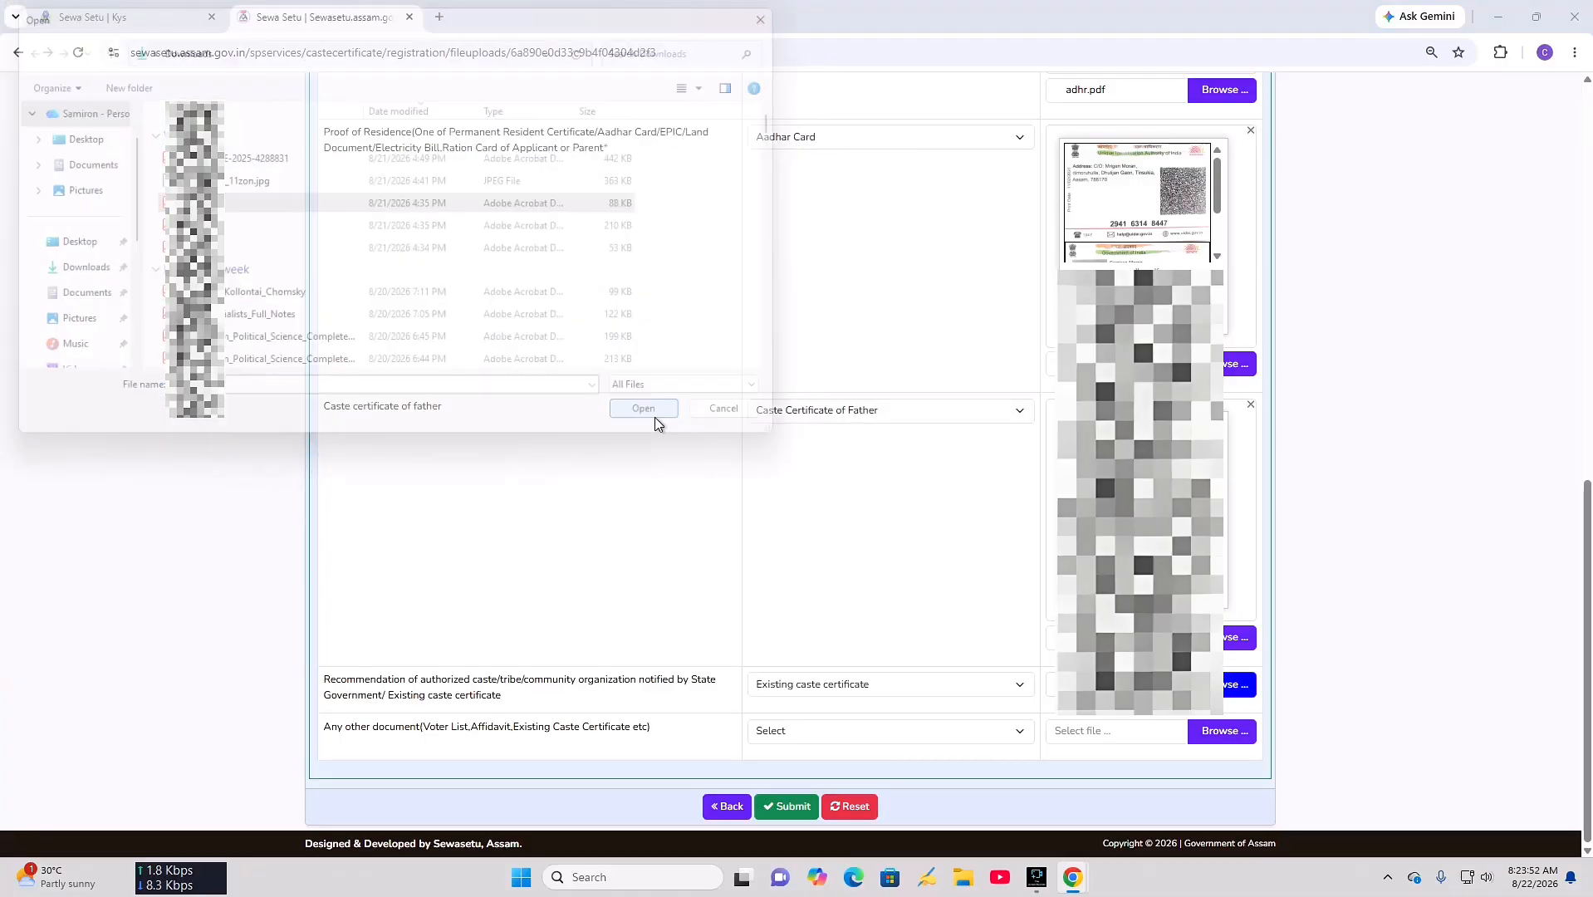
- Set the Any other document enclosure to Other supporting document and attach the RTPS-CASTE-2025 PDF from Downloads
scroll(695, 464, down, 3)
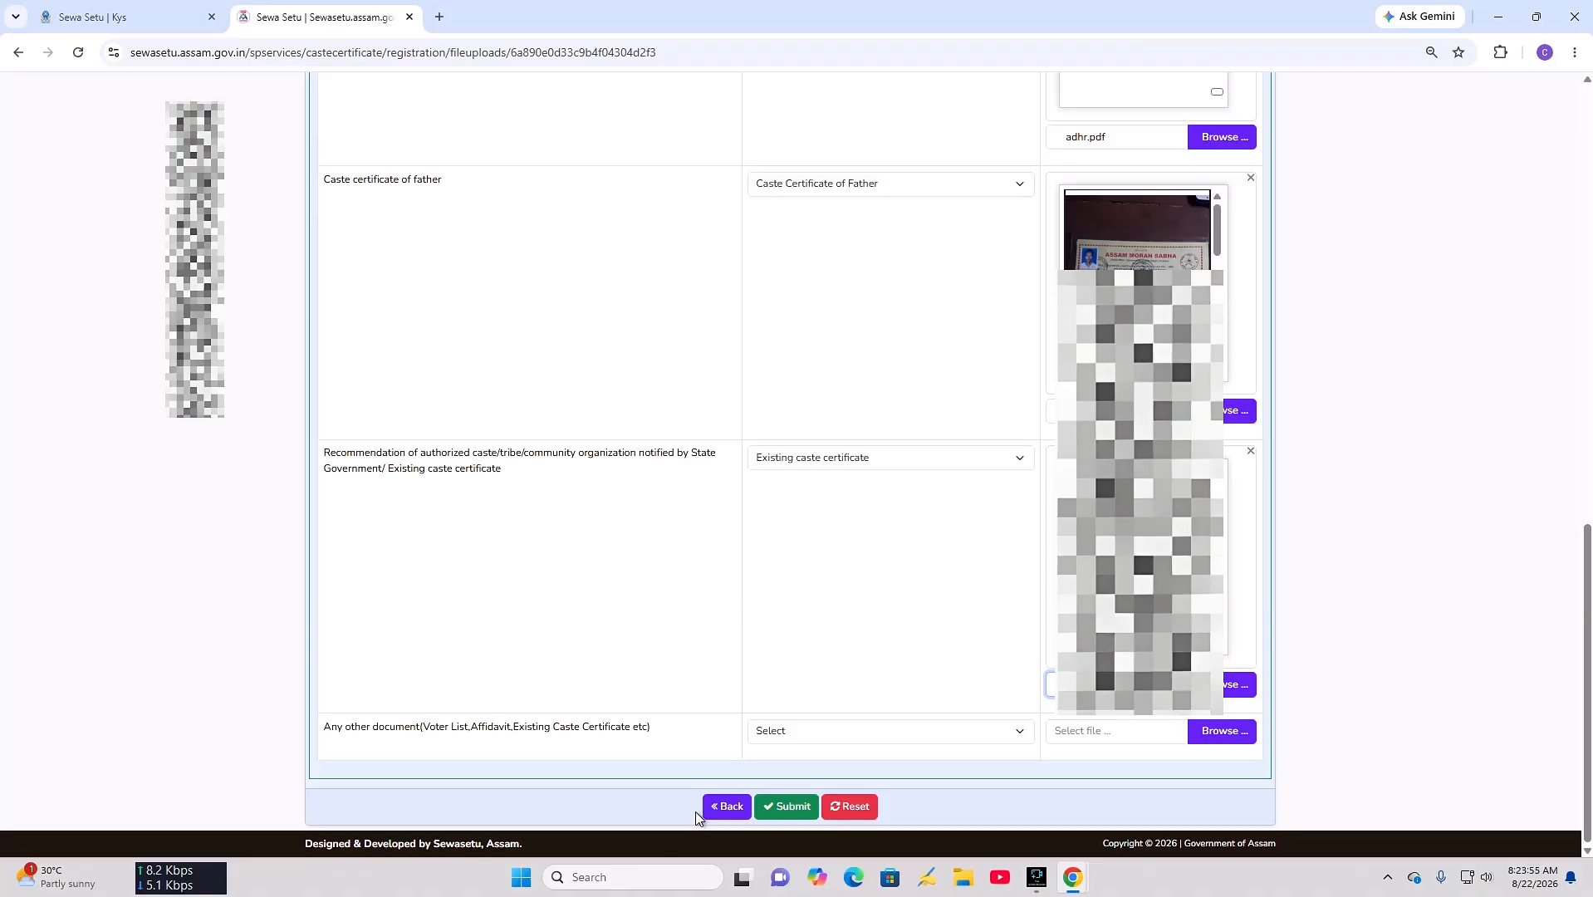
click(817, 739)
click(819, 769)
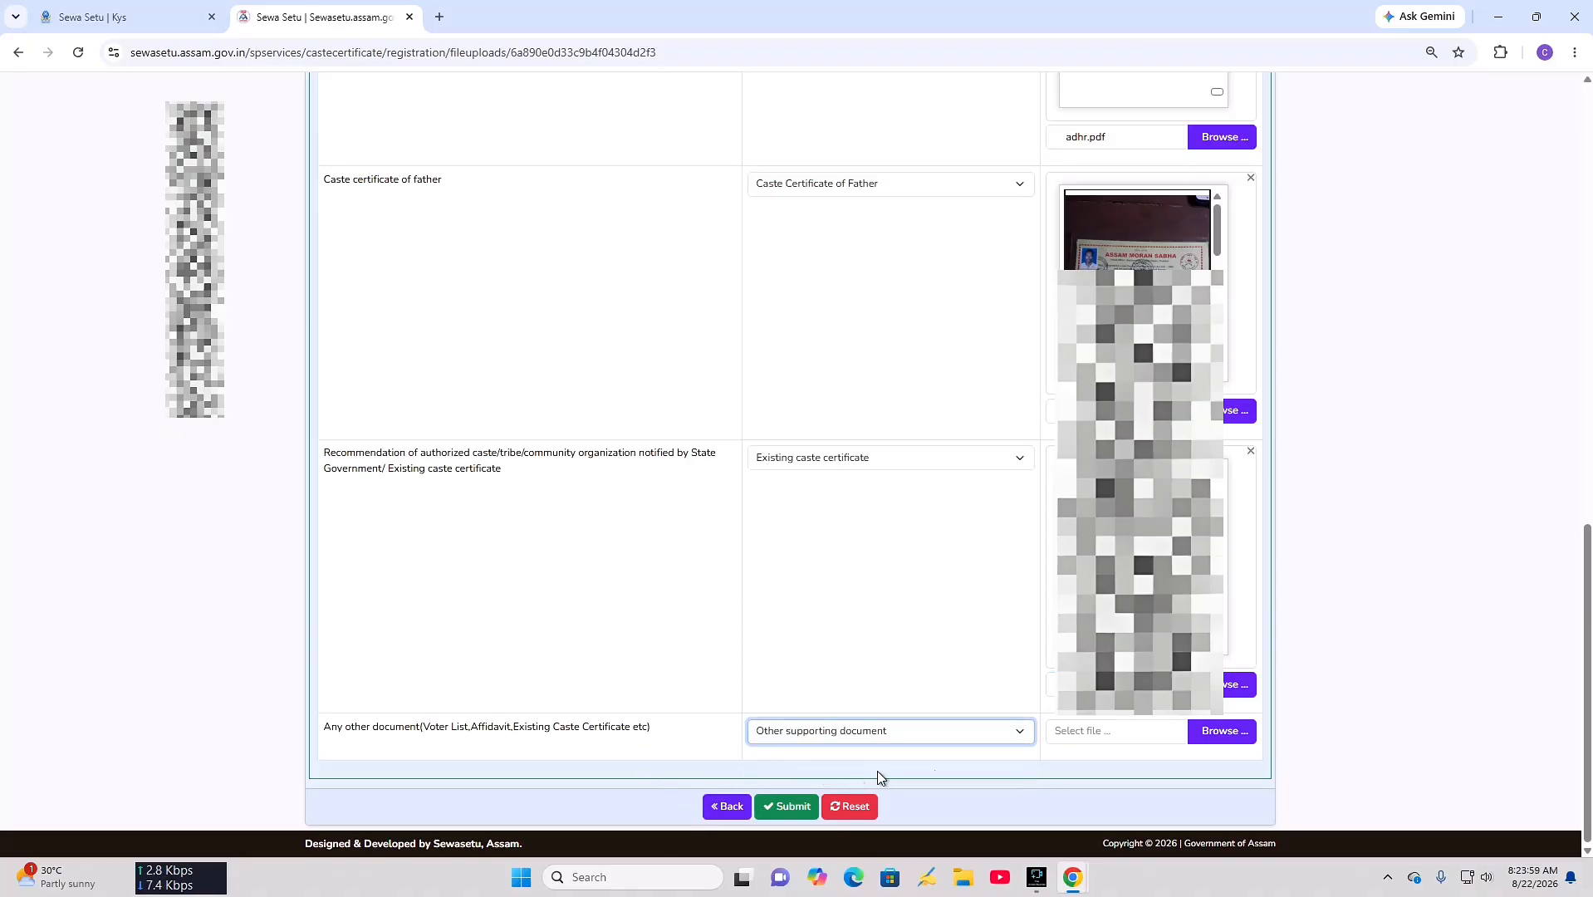
click(1197, 733)
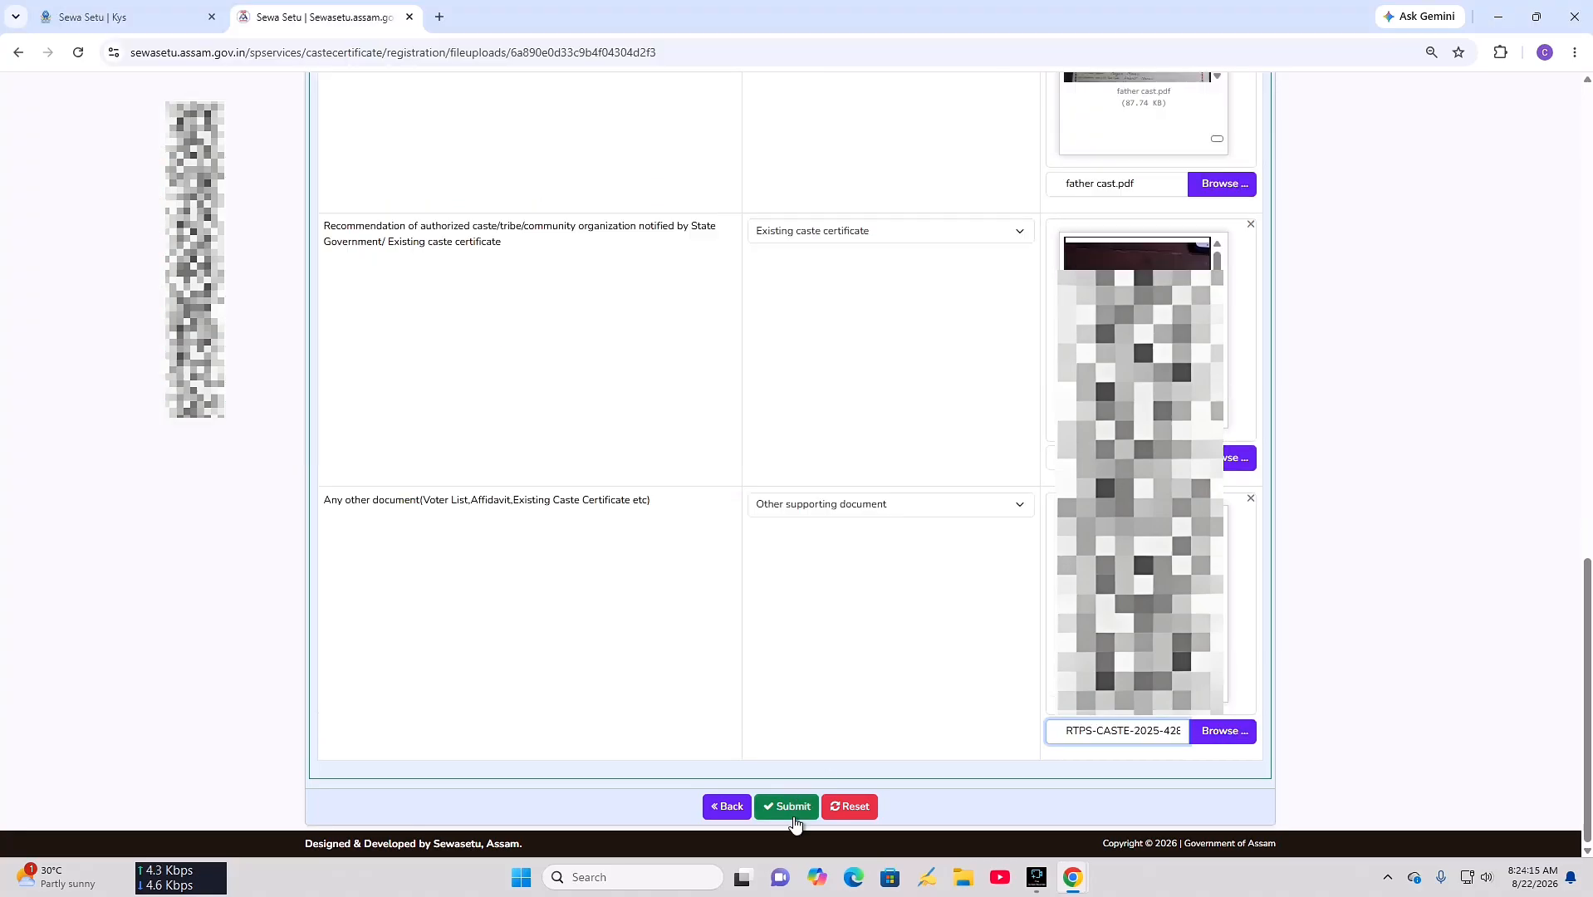
- Submit the attached enclosures and proceed from the application preview to making the payment
click(788, 807)
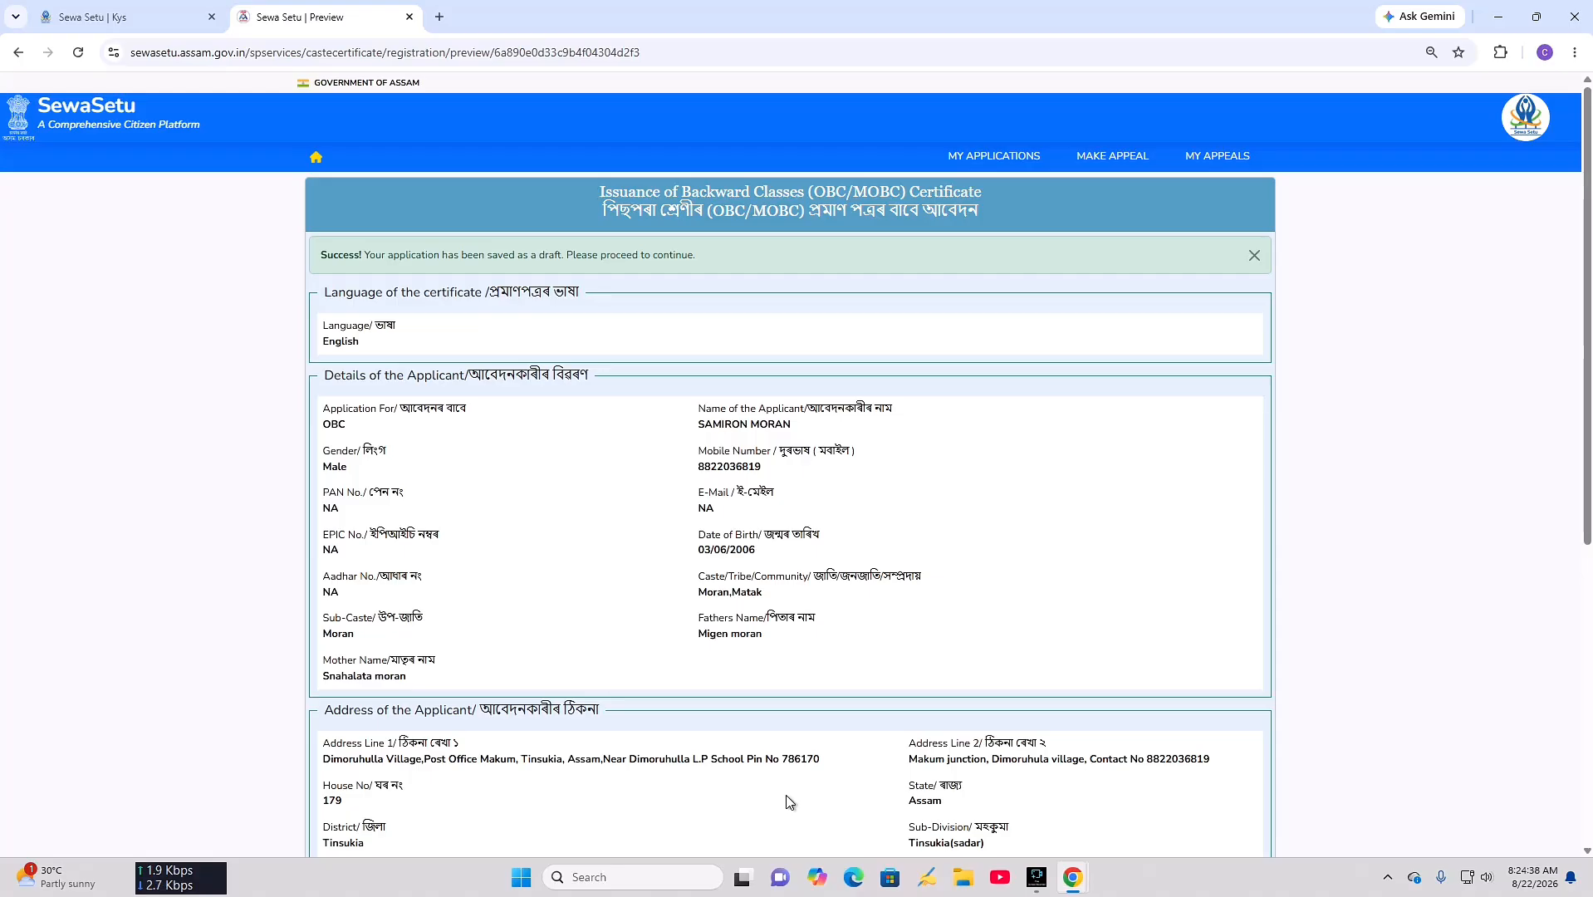
scroll(758, 604, down, 5)
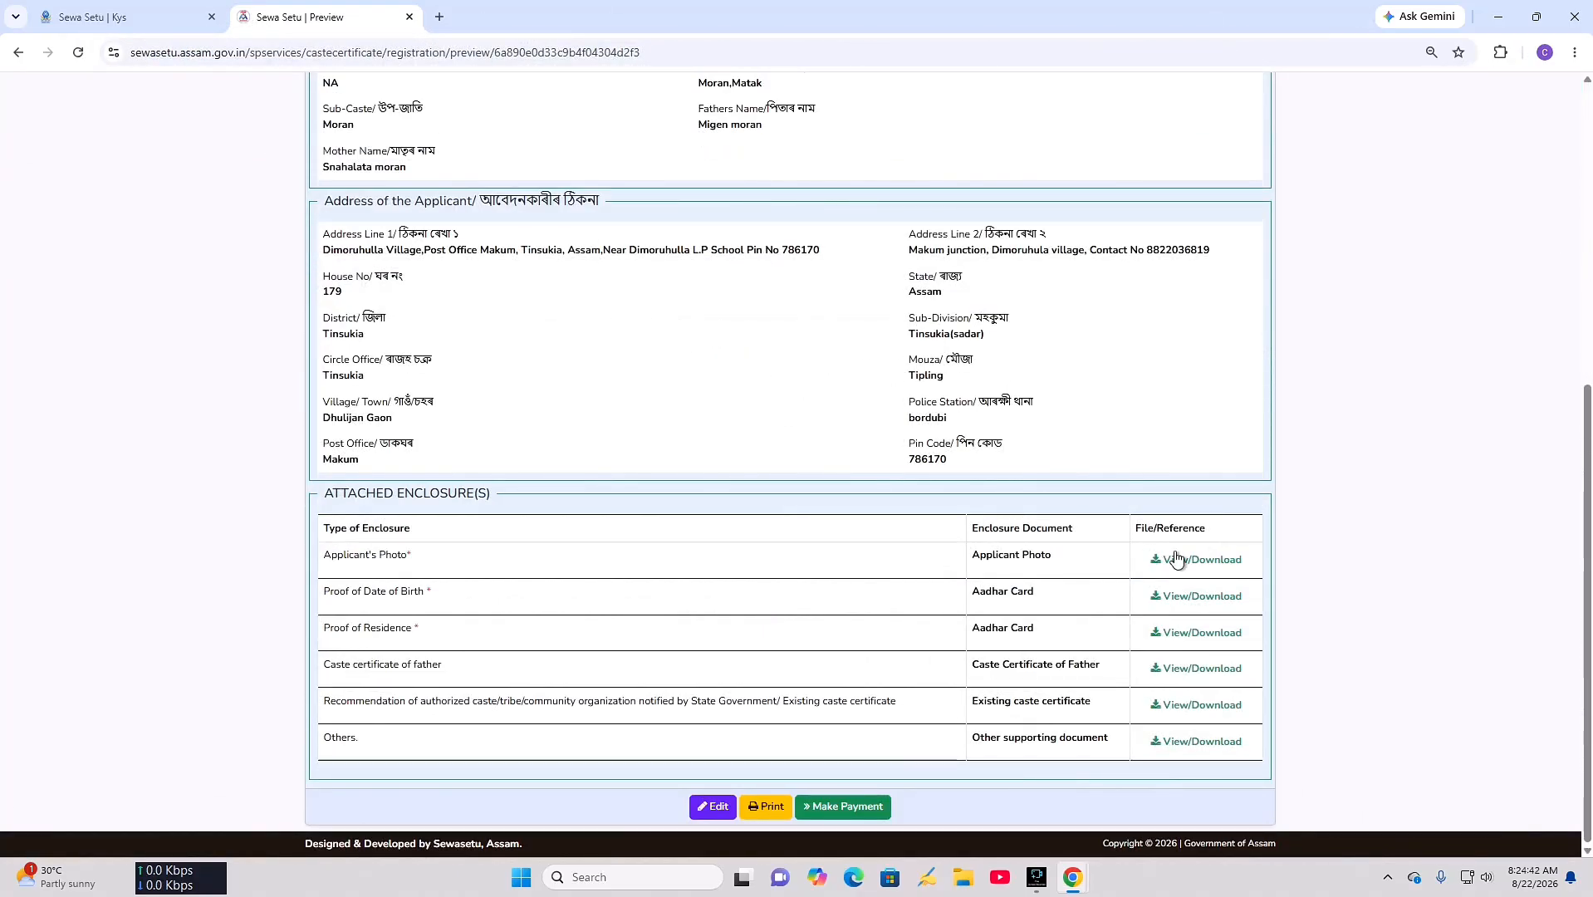
click(841, 807)
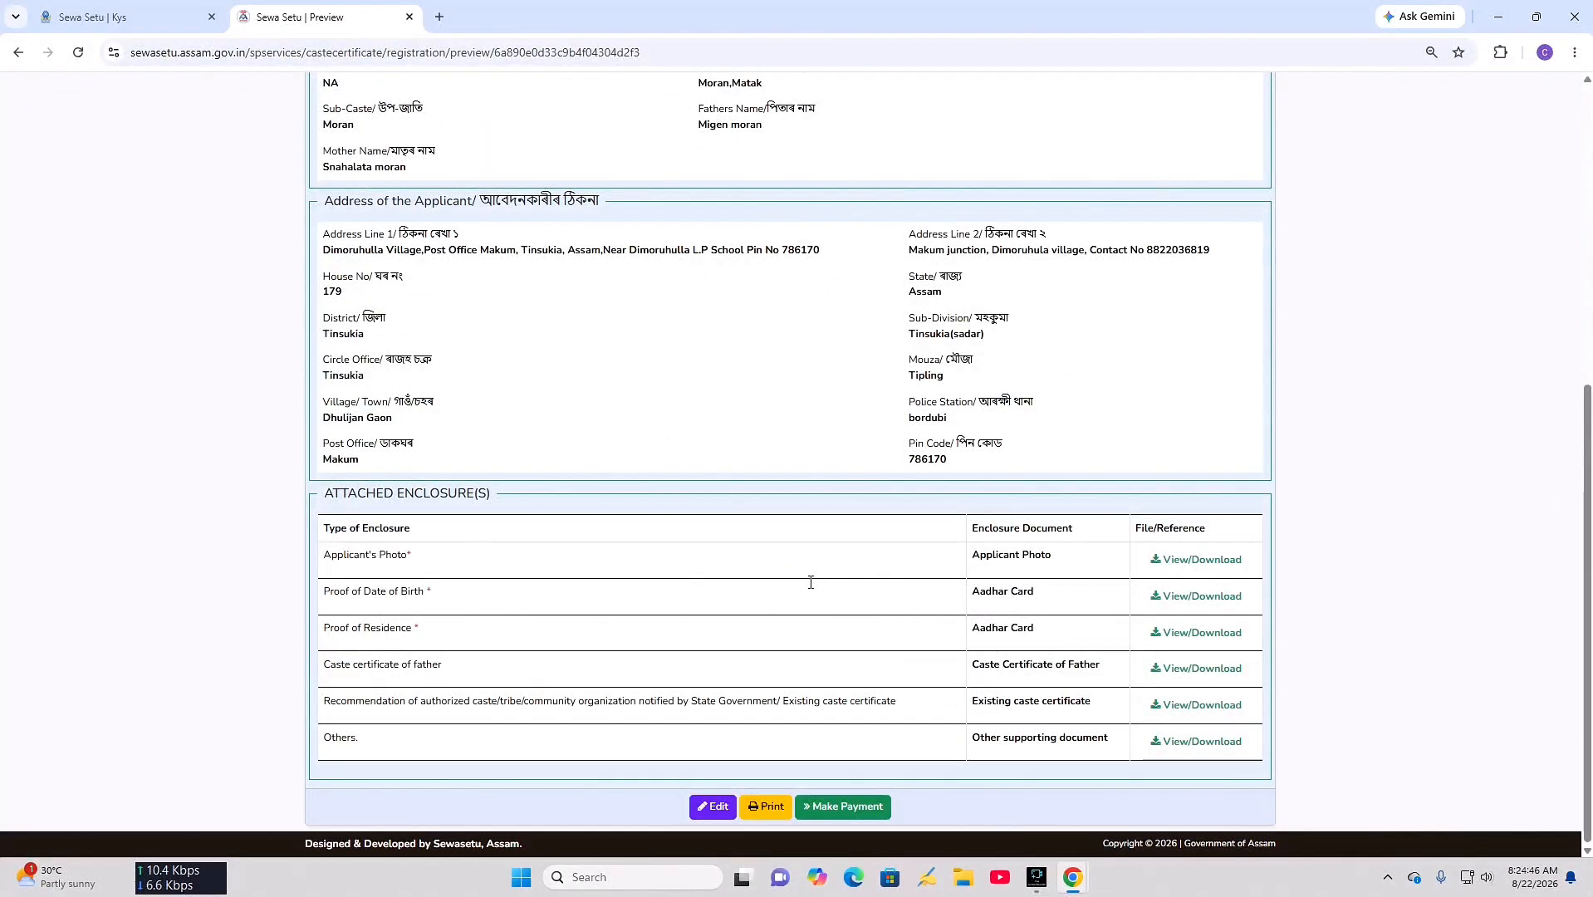
click(851, 803)
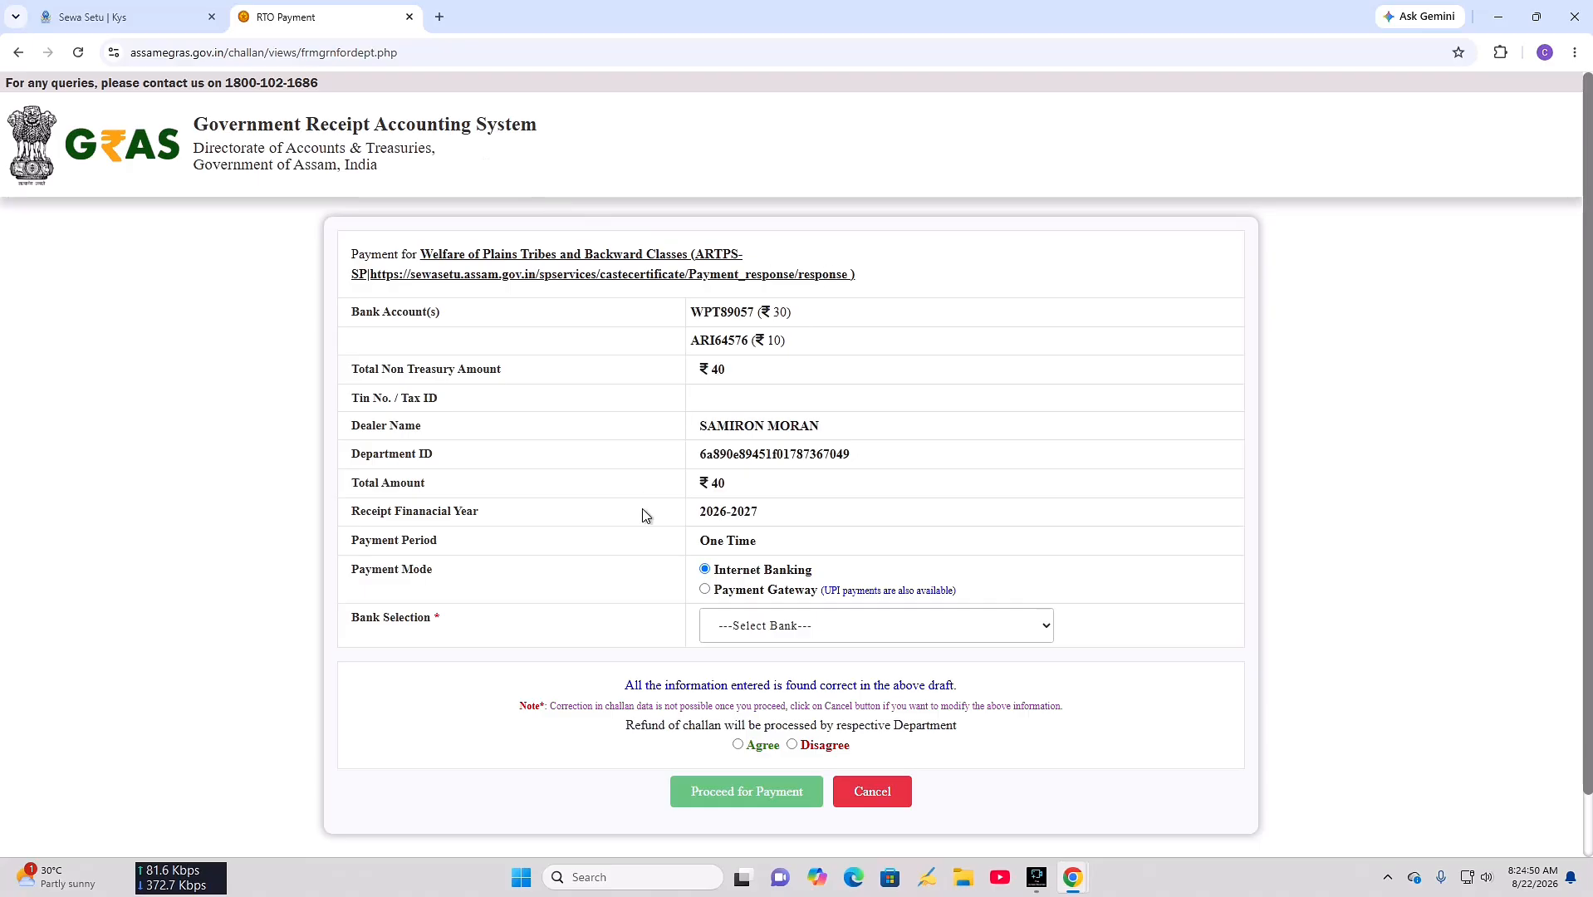
- Choose Payment Gateway with IDFC FIRST BANK, agree to the declaration, proceed for payment and acknowledge the GRN notice
click(704, 589)
click(767, 614)
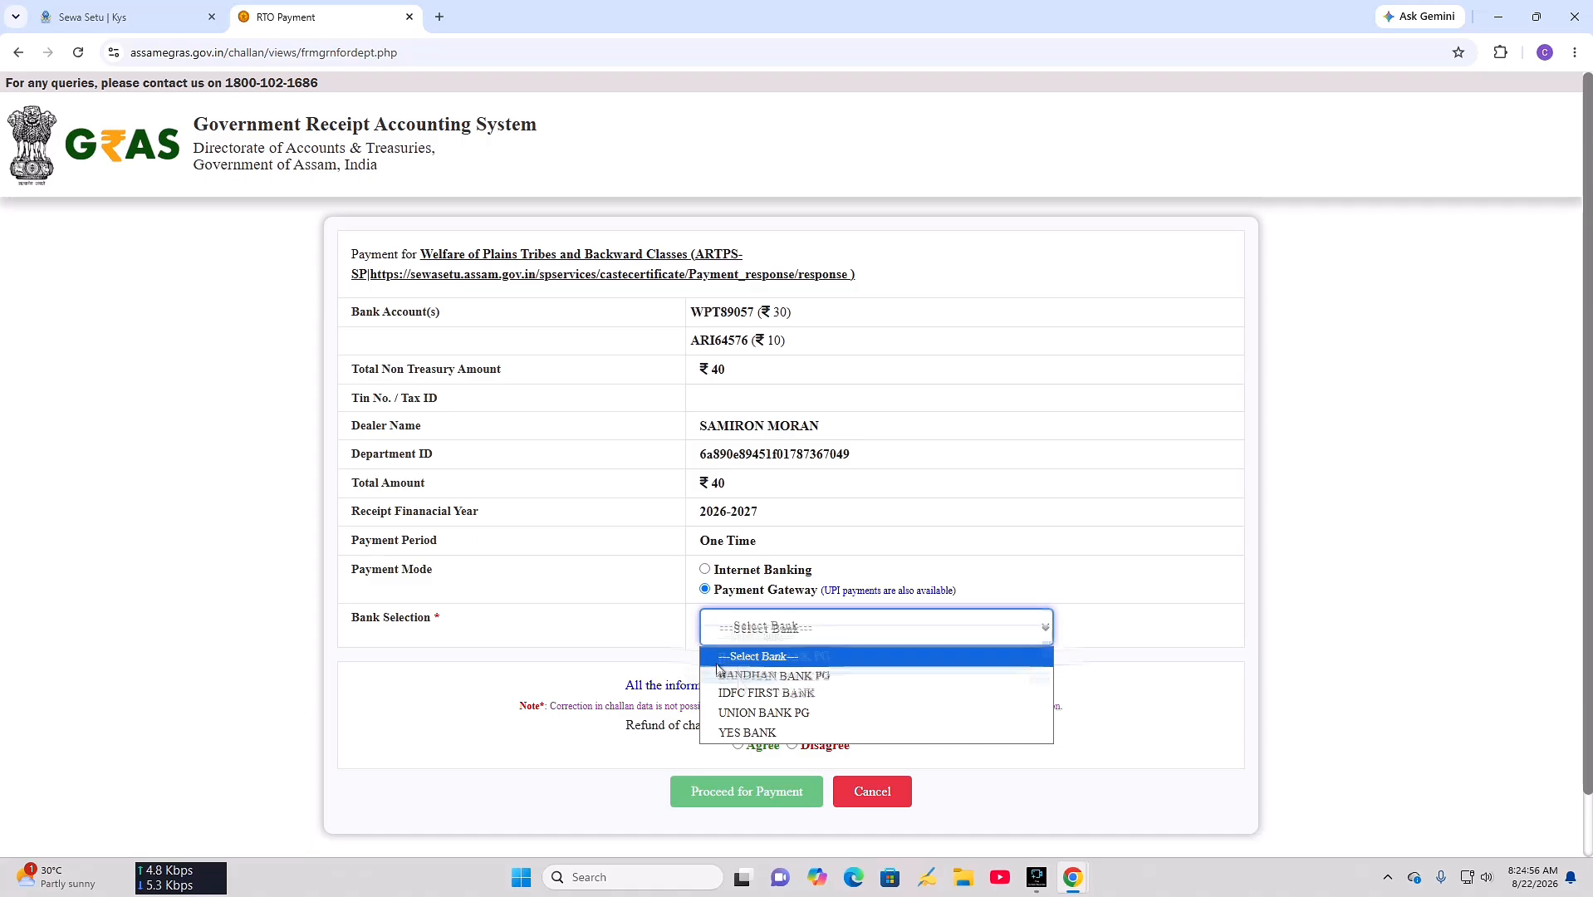
click(772, 698)
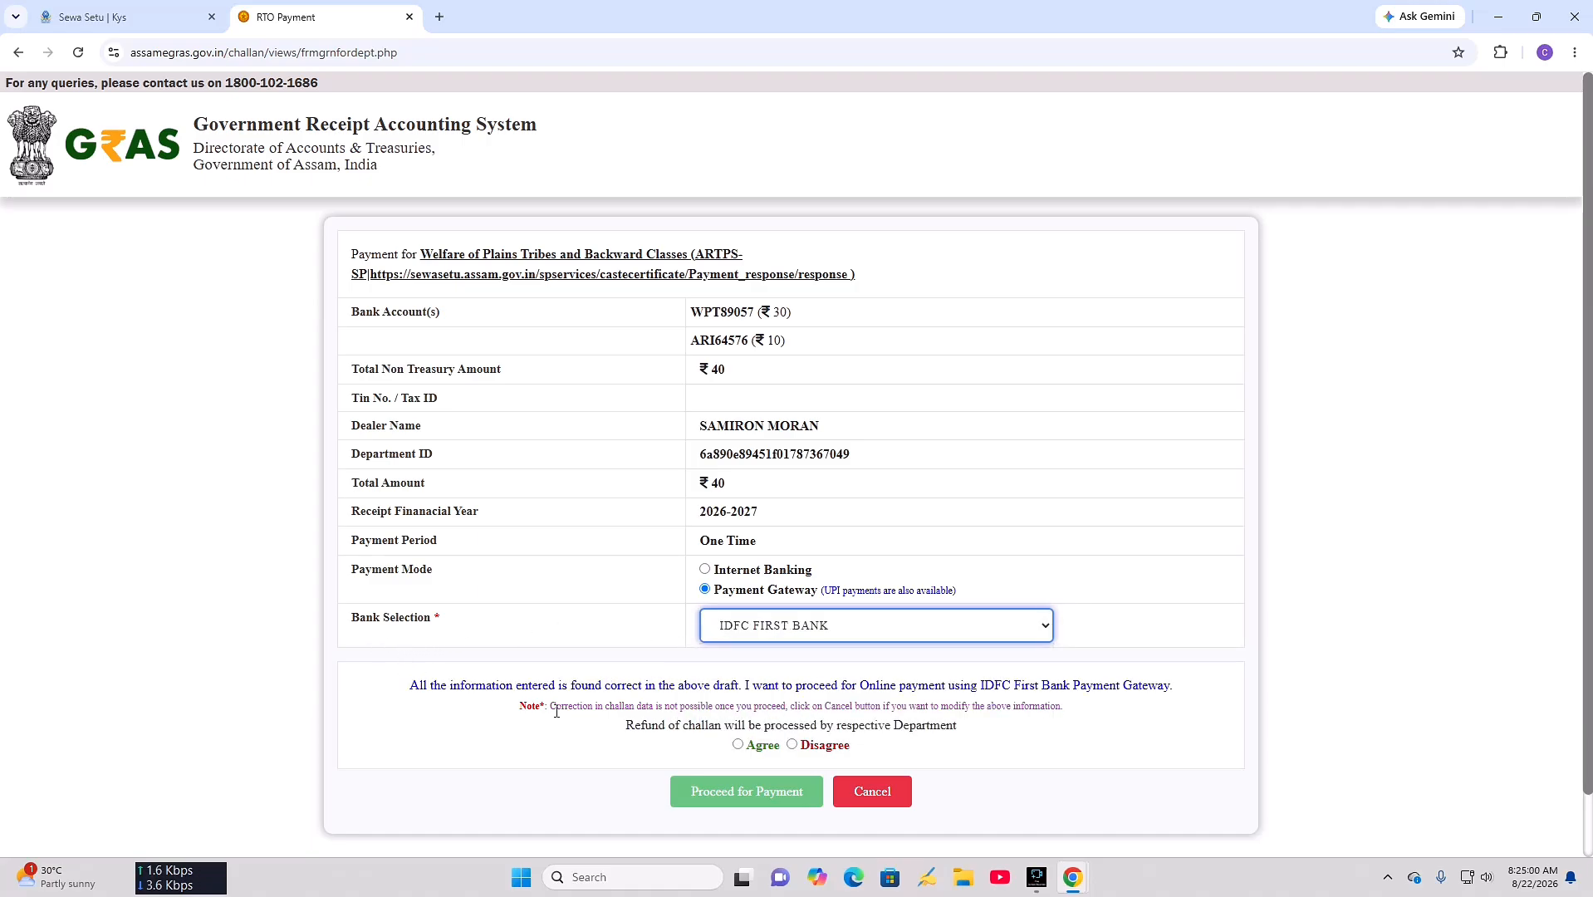
click(737, 745)
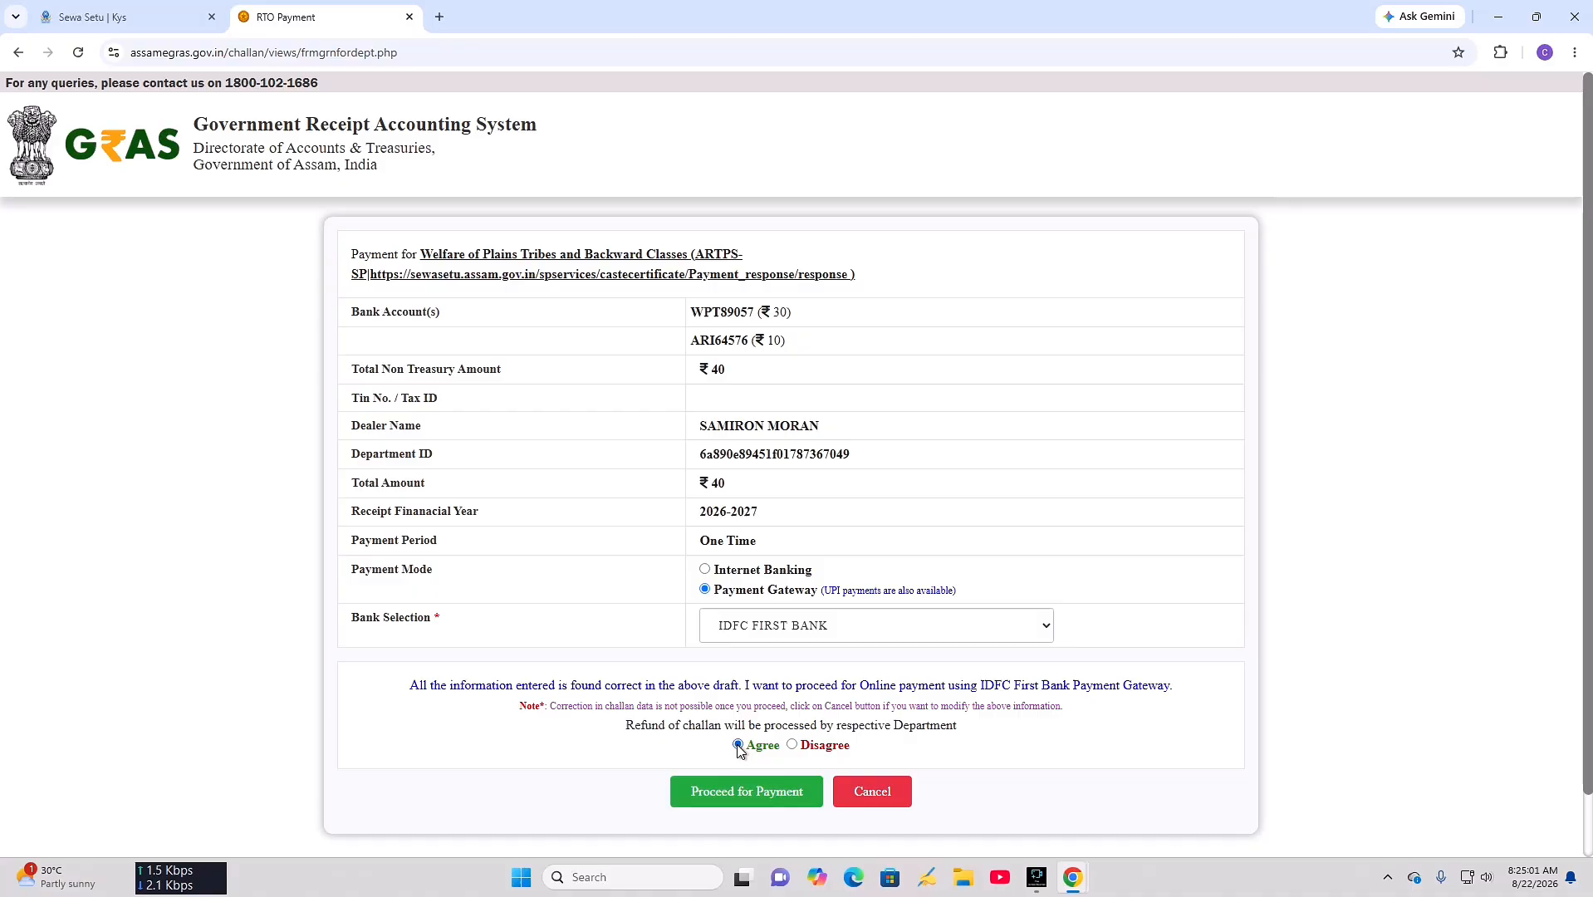
click(766, 802)
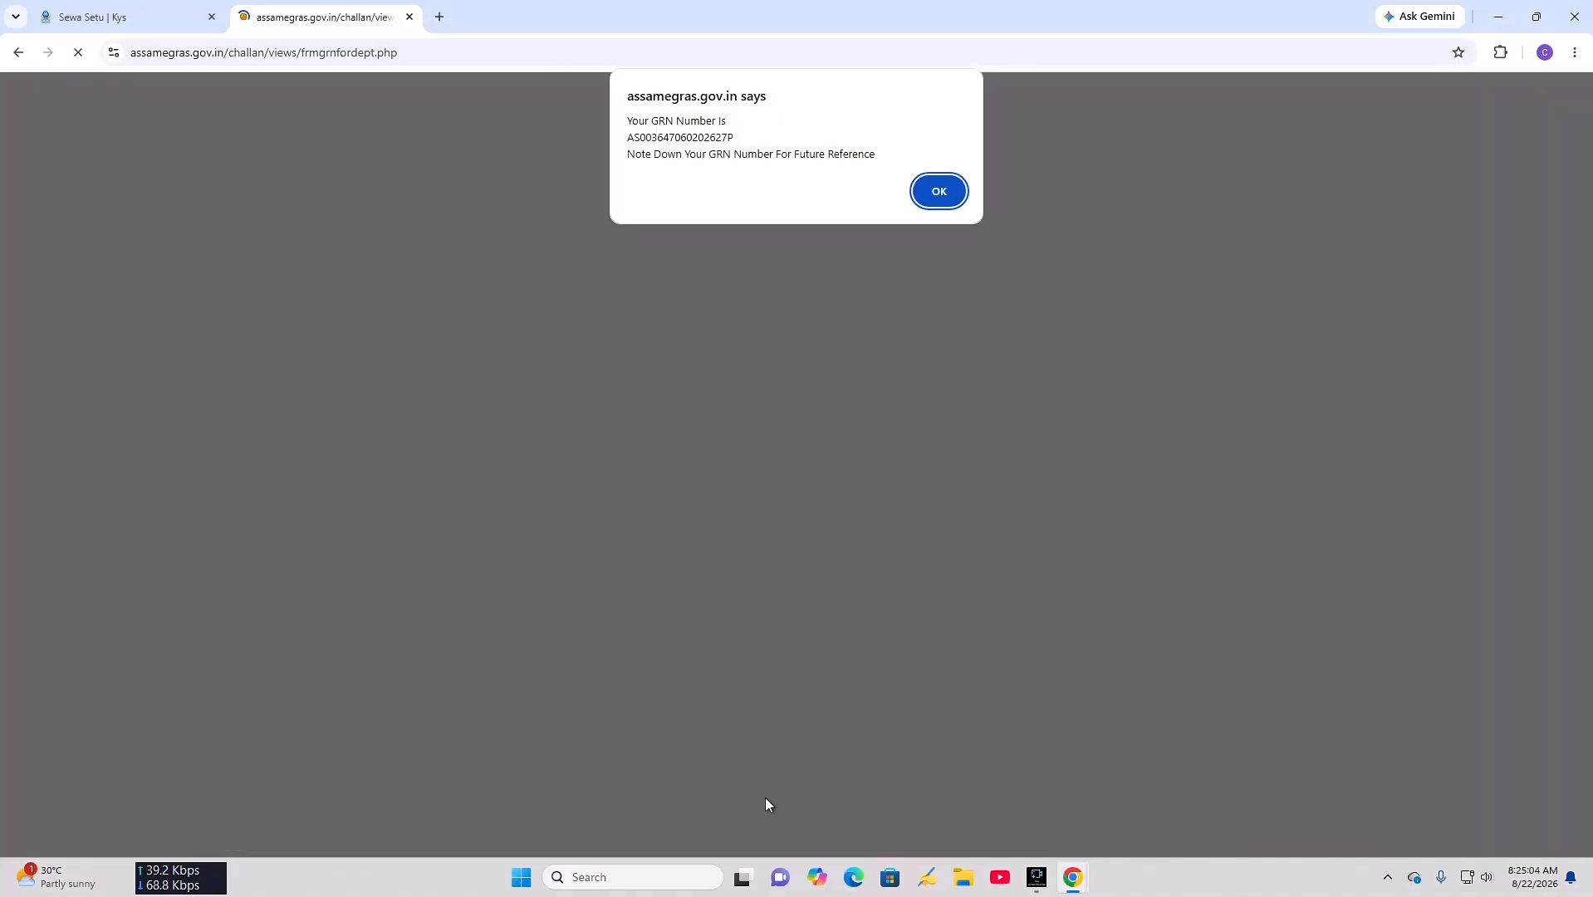
click(651, 132)
click(937, 192)
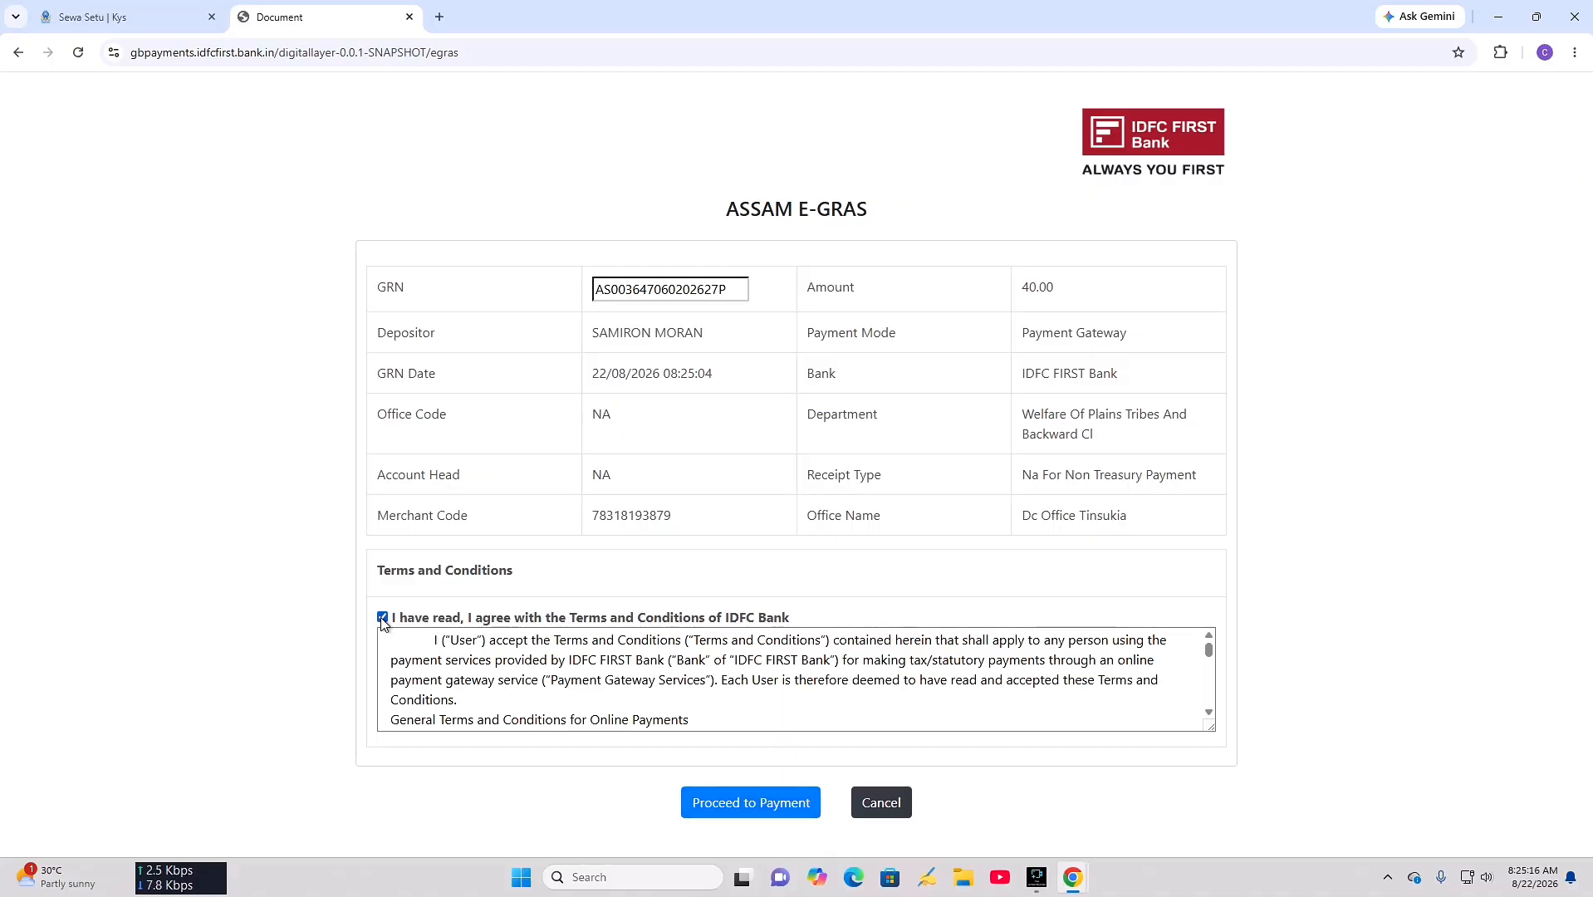
- Accept the IDFC Bank terms, proceed to payment and generate a UPI QR code for it
click(741, 802)
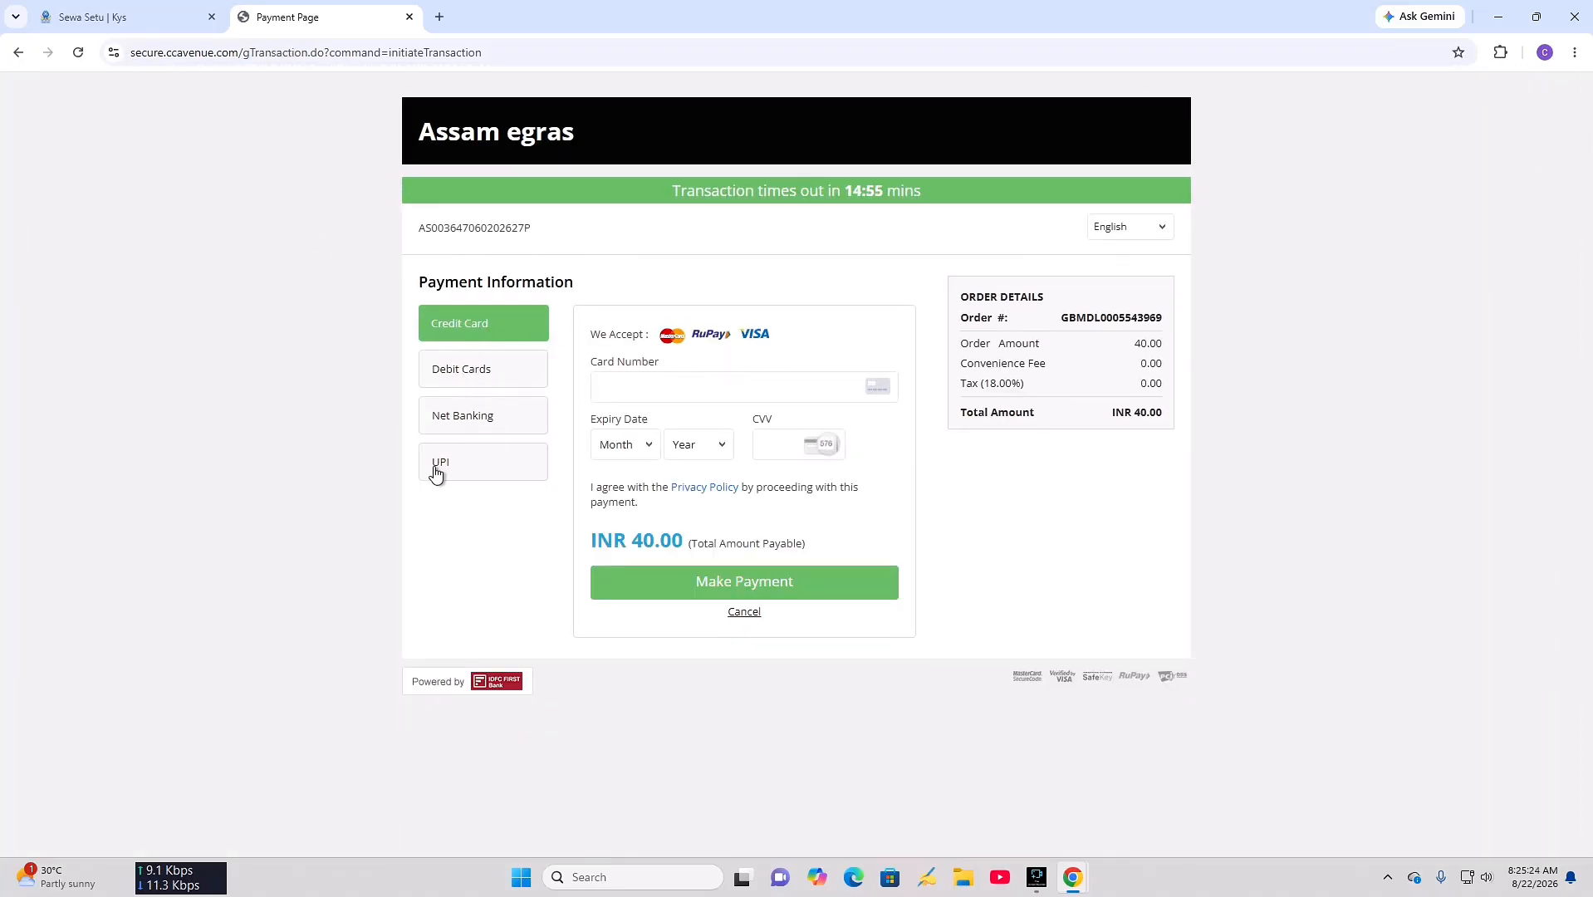
click(461, 474)
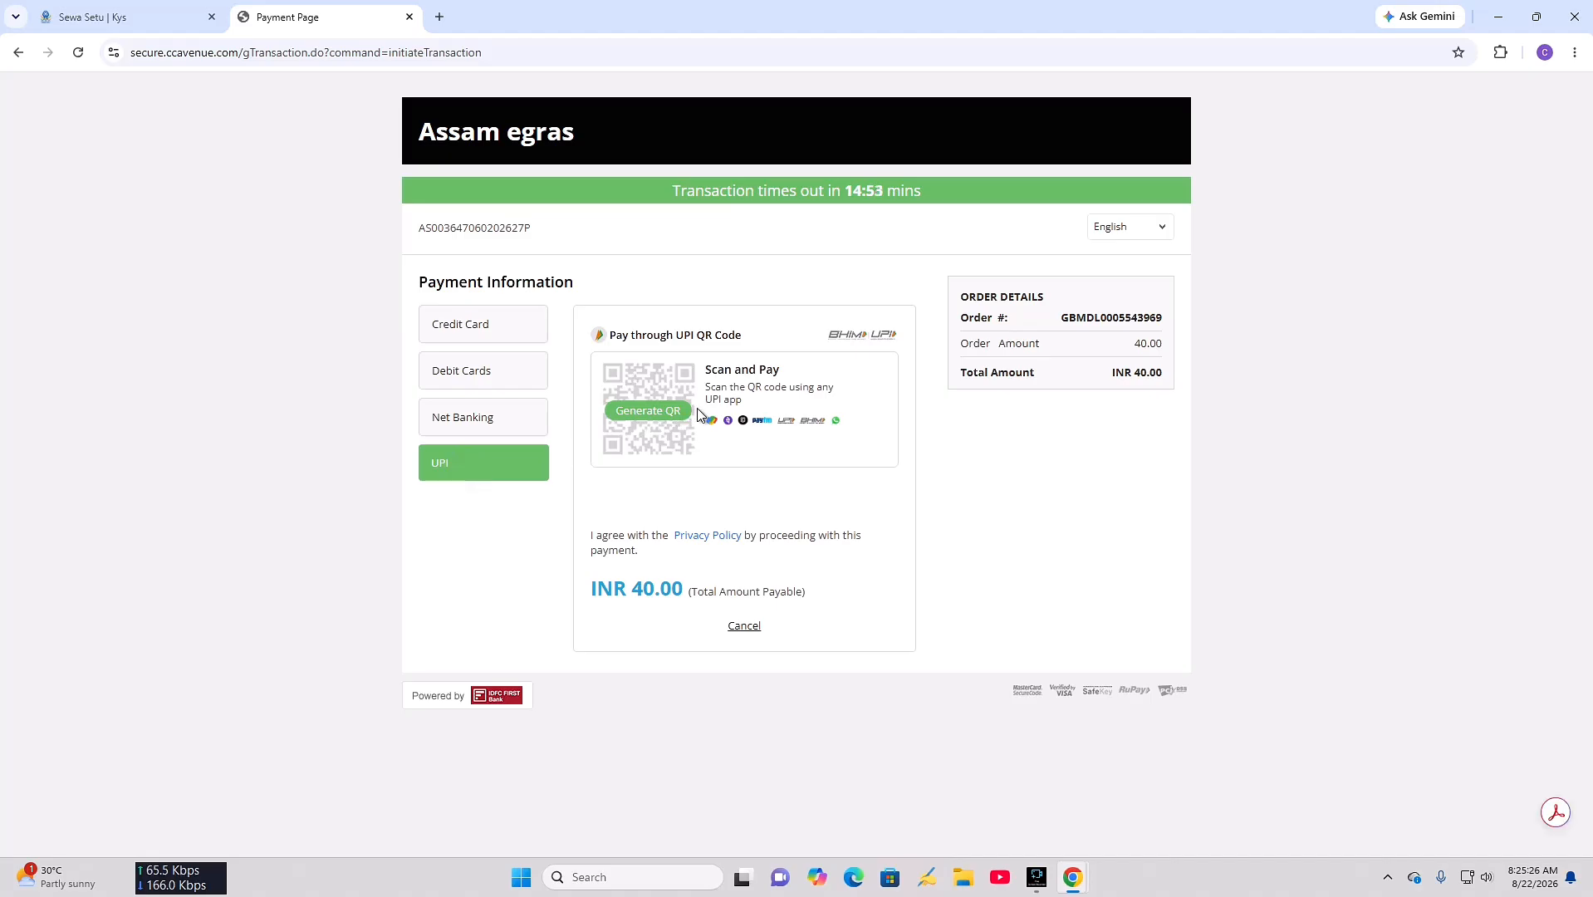
click(659, 410)
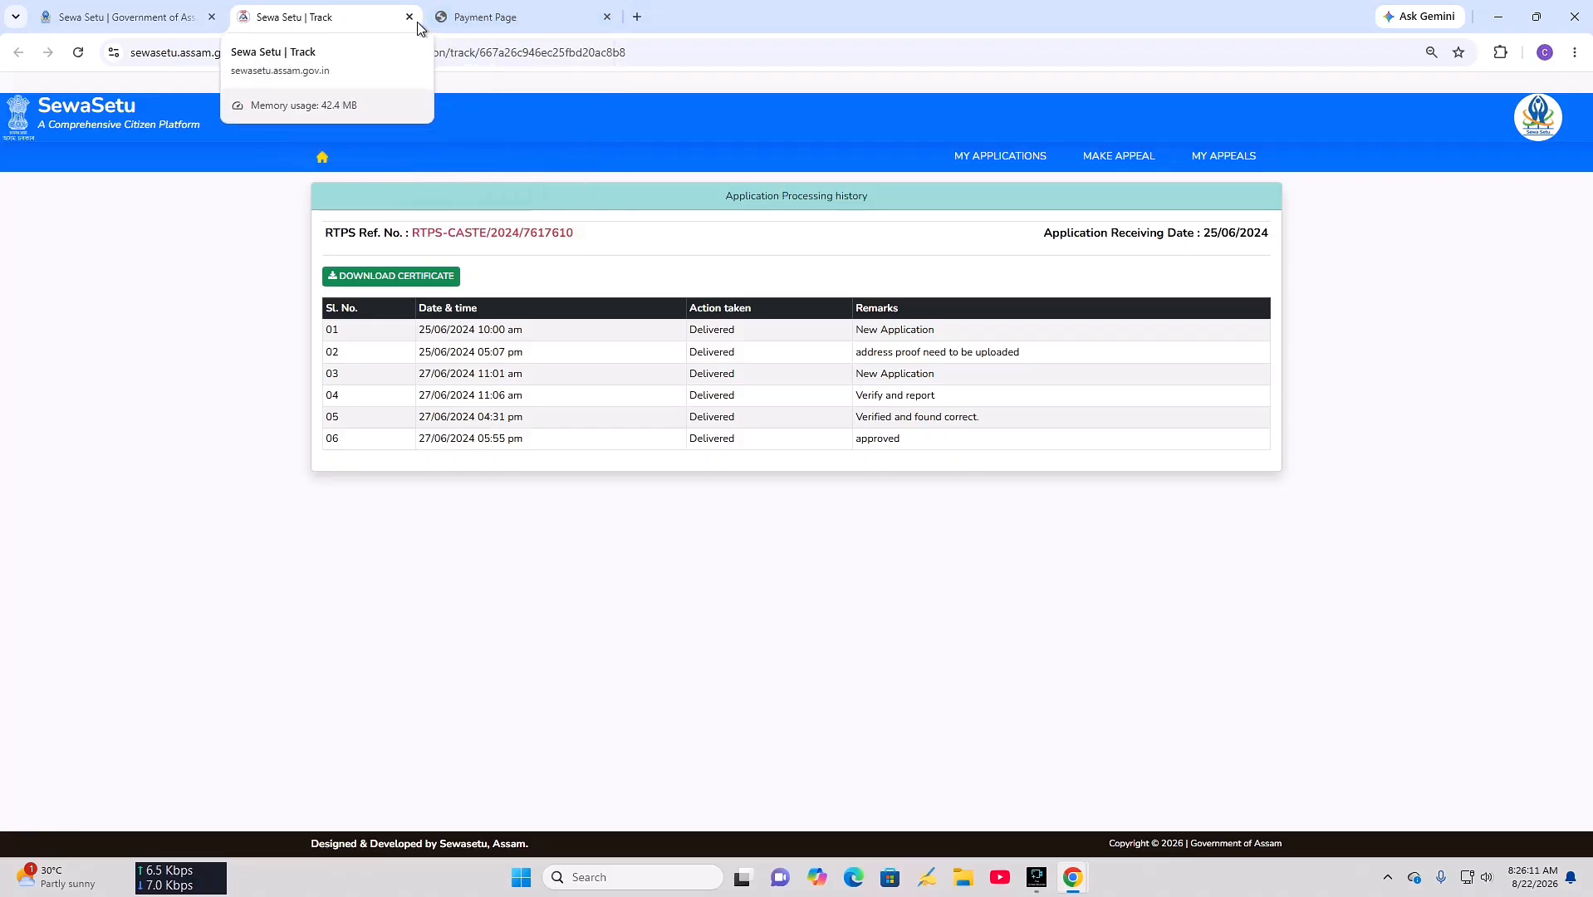
- Close the current tracking page, open the progress history of the caste certificate application received on 3 August 2025, and close the payment page
click(409, 18)
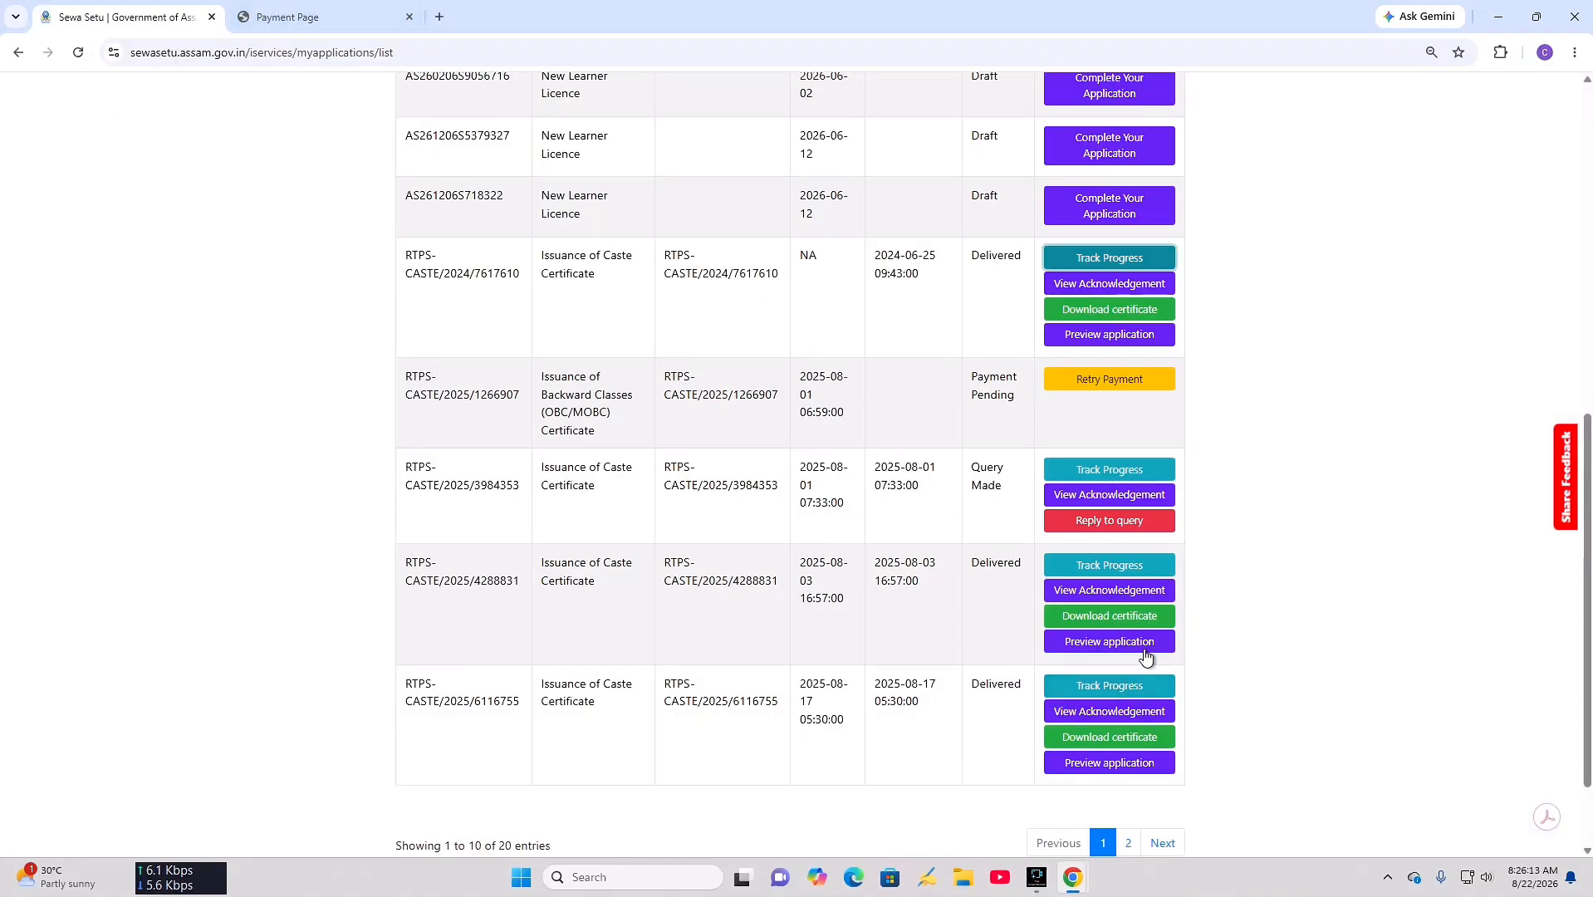
click(1115, 569)
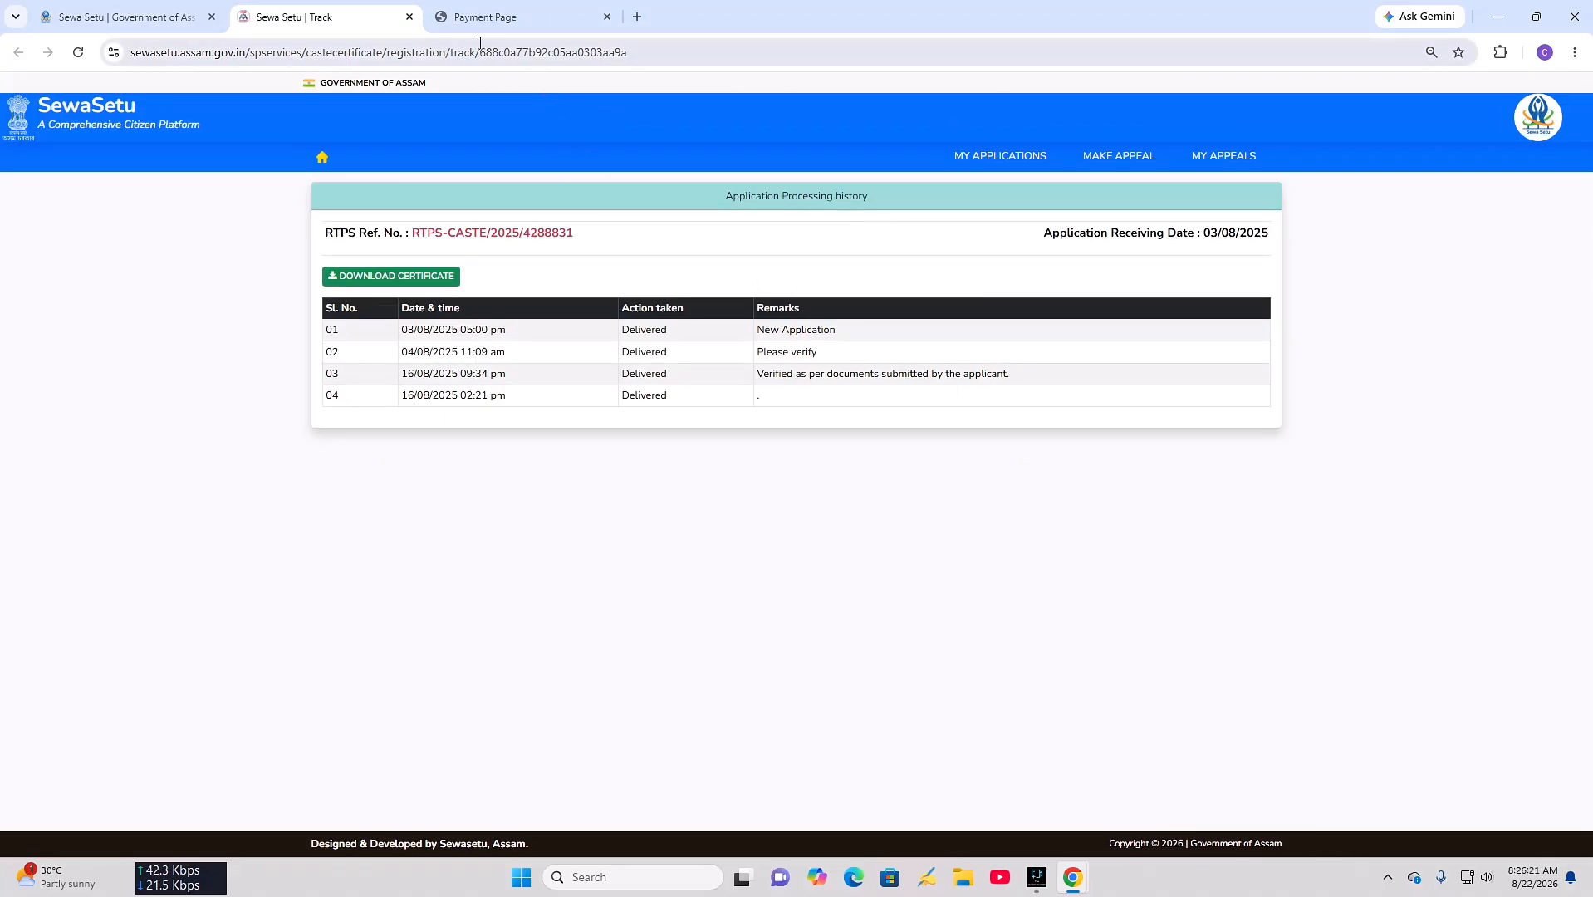
click(606, 17)
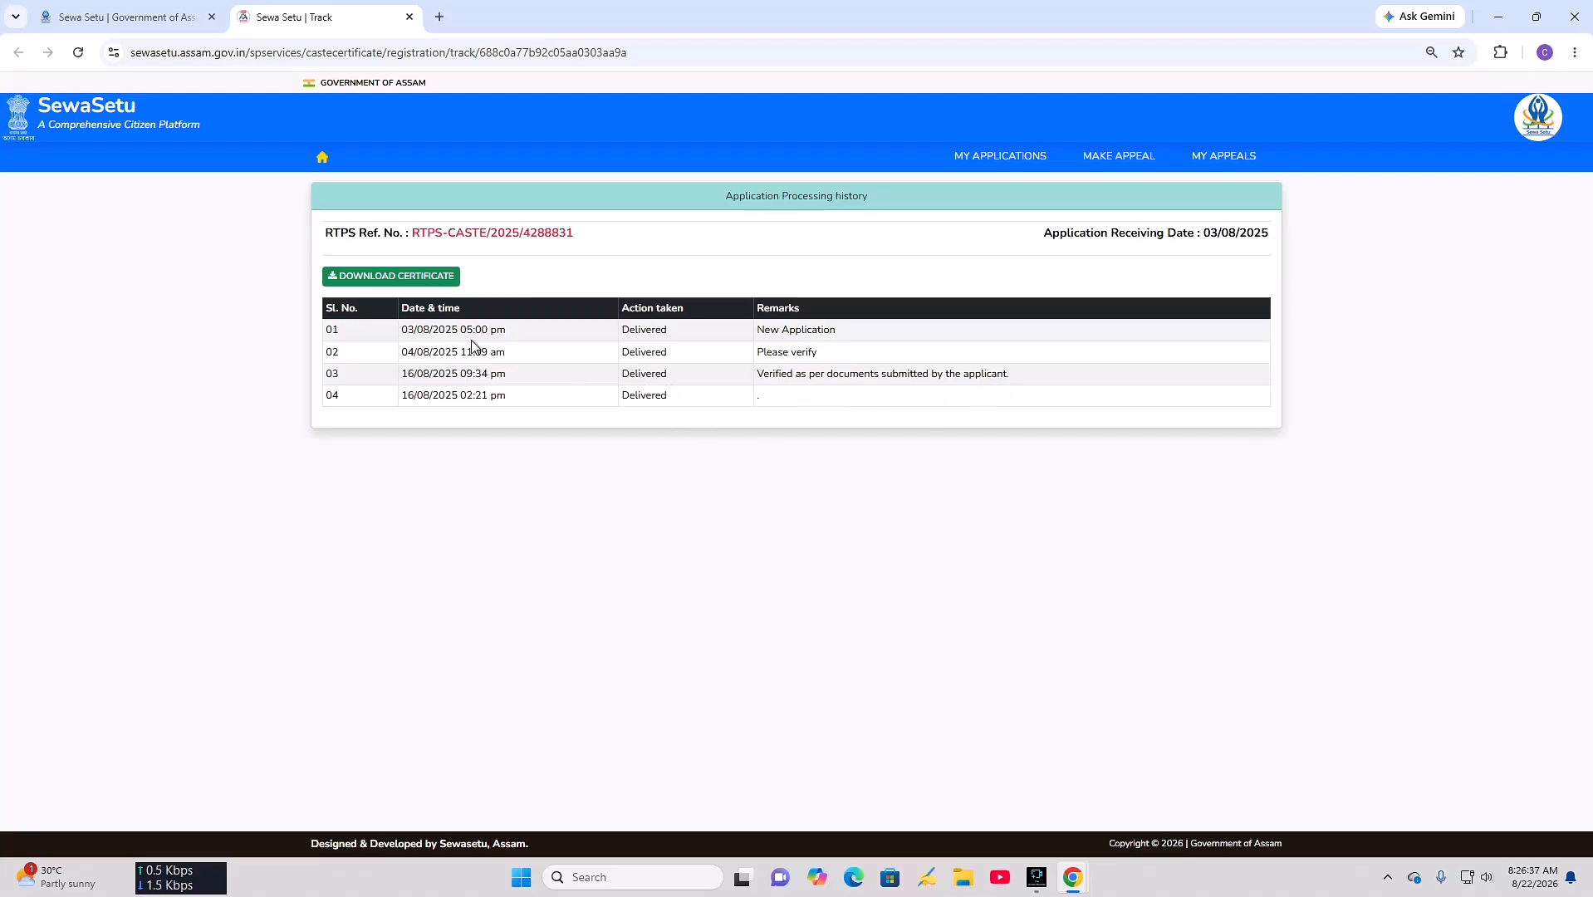
- Download the delivered caste certificate and review the opened PDF from its header to the closing notes
click(400, 282)
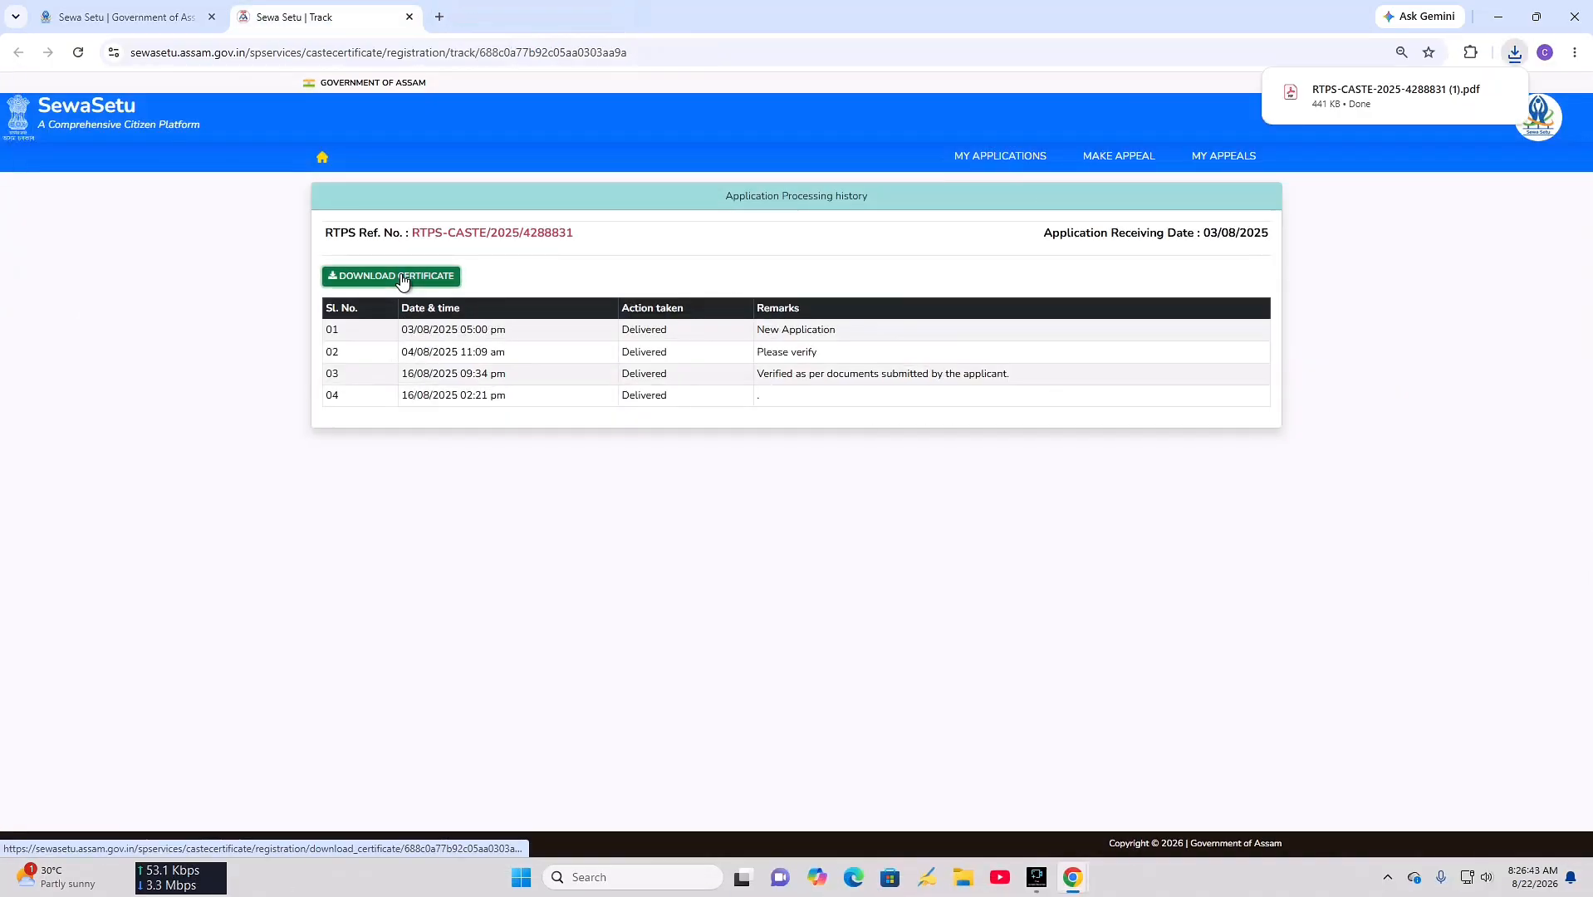
click(1366, 97)
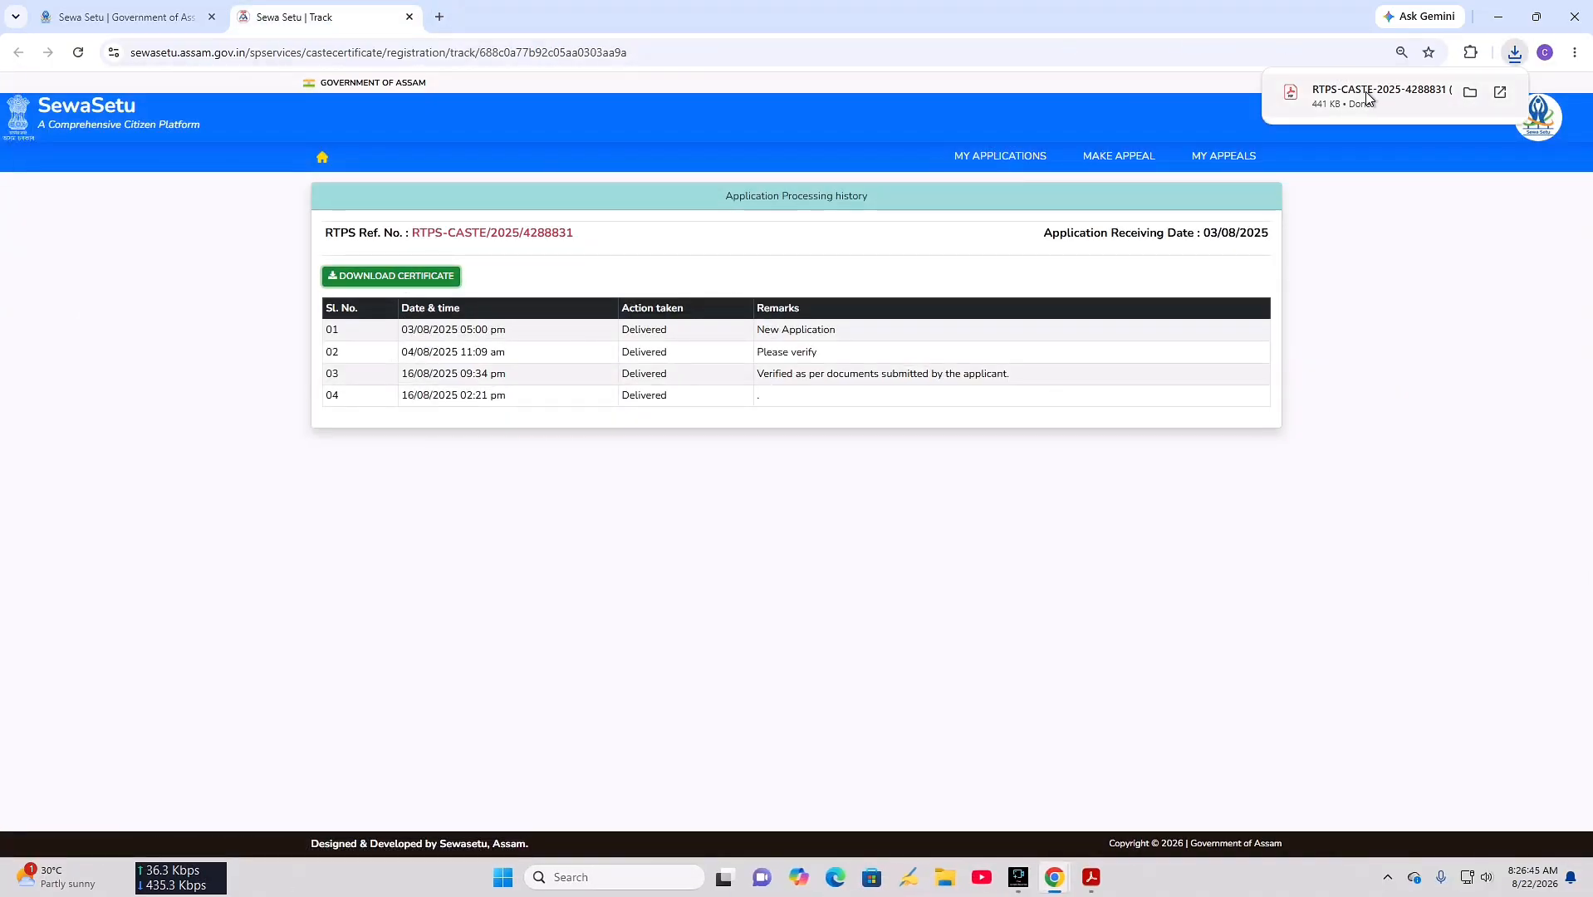
click(1366, 97)
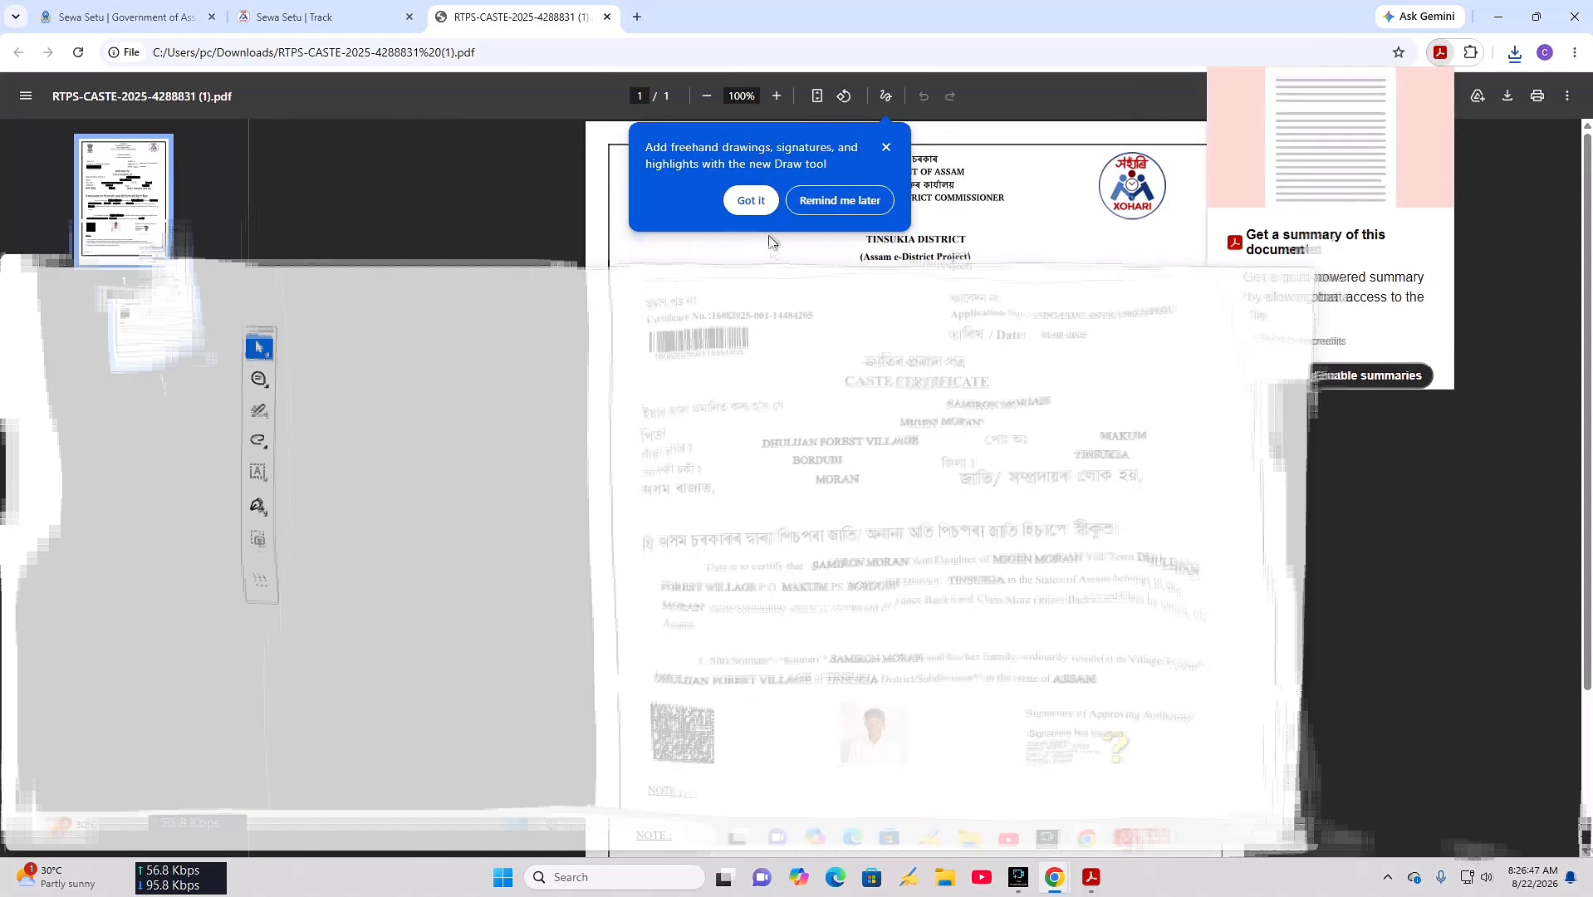
click(747, 202)
scroll(864, 259, down, 3)
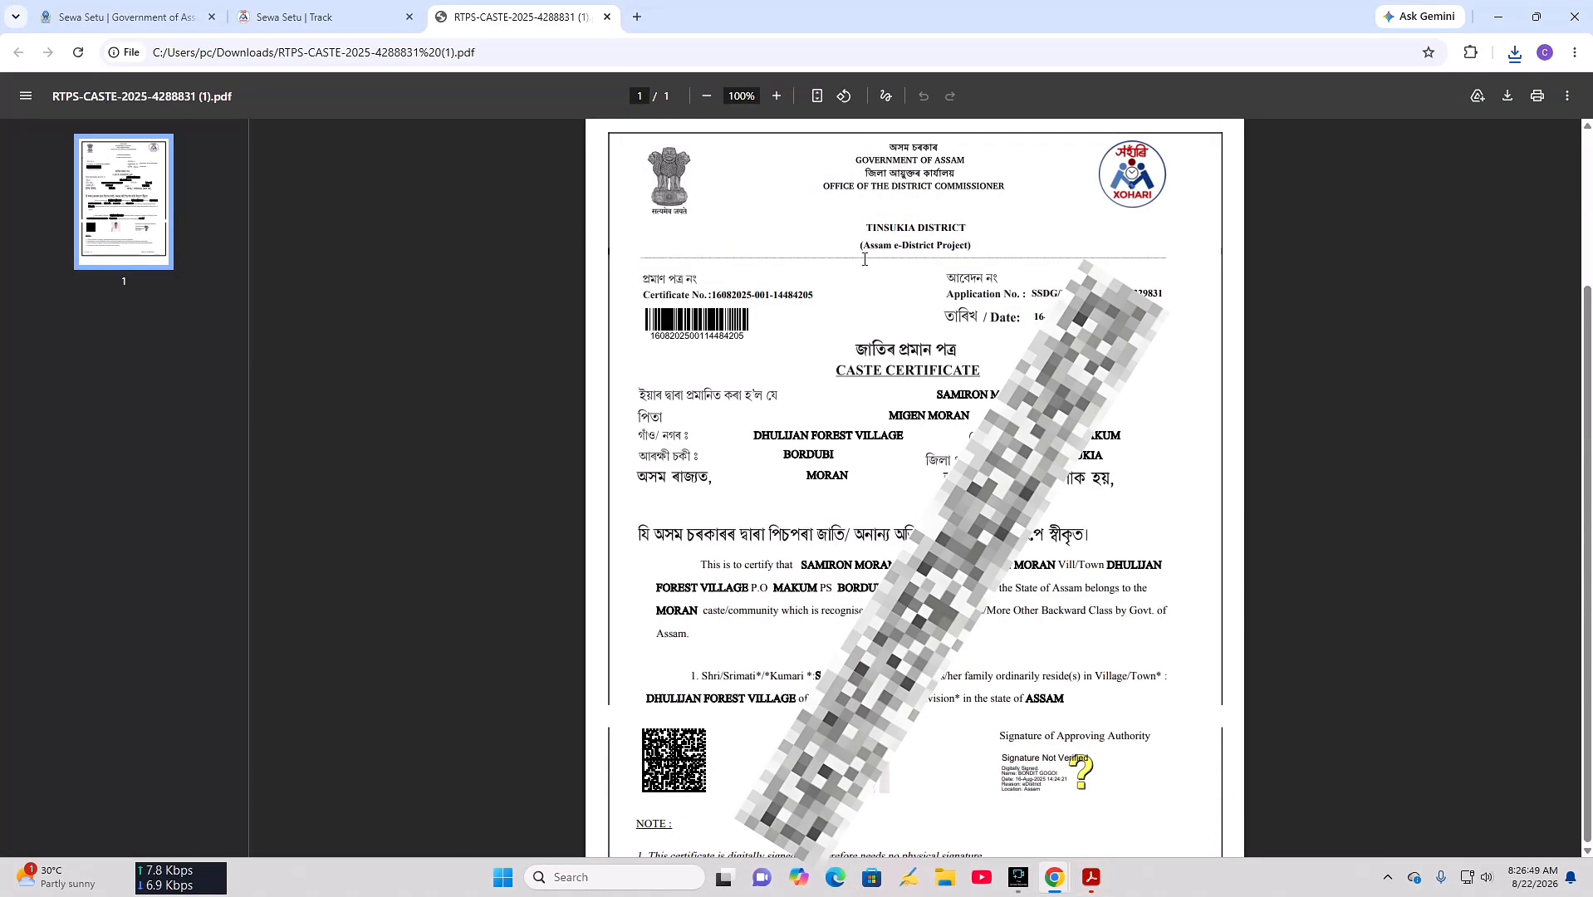
scroll(864, 259, down, 2)
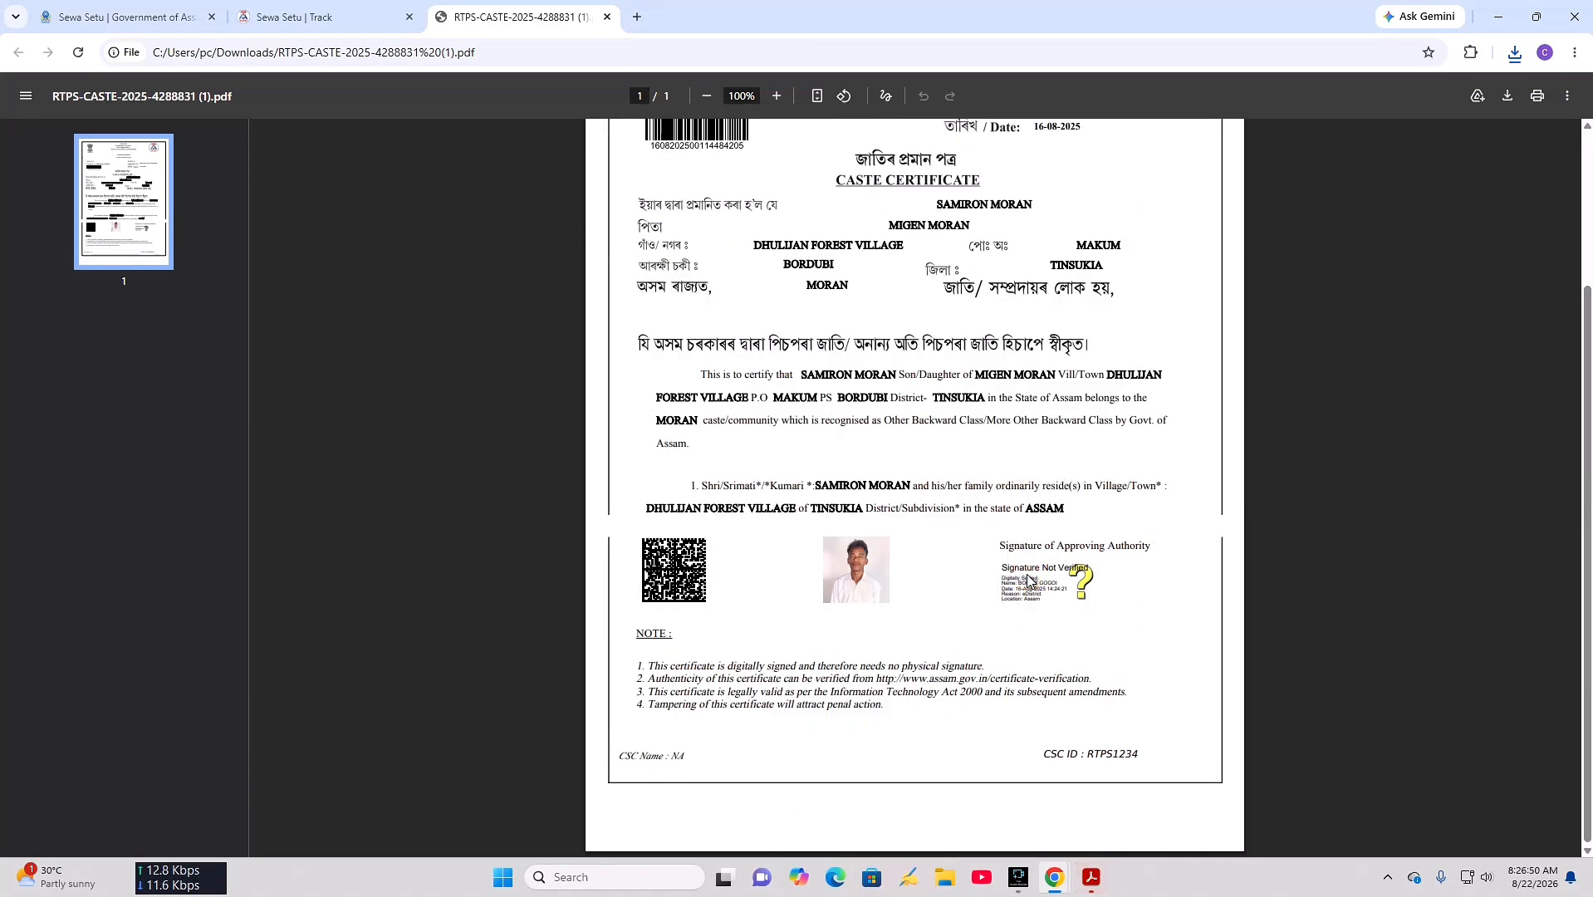
scroll(914, 367, up, 3)
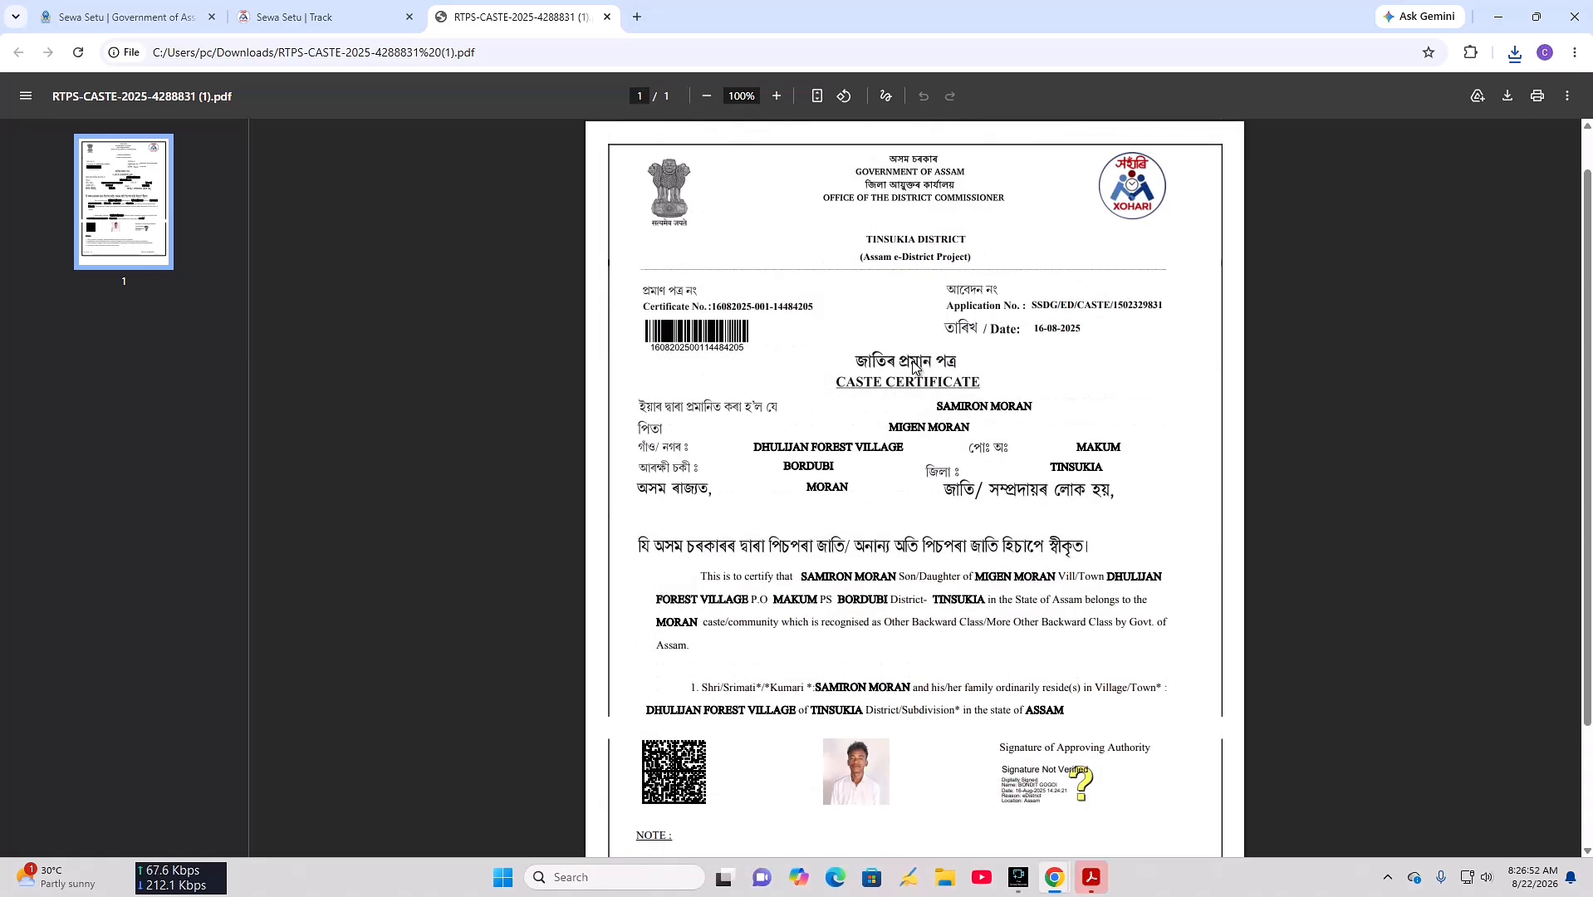
scroll(913, 367, down, 3)
scroll(914, 366, up, 3)
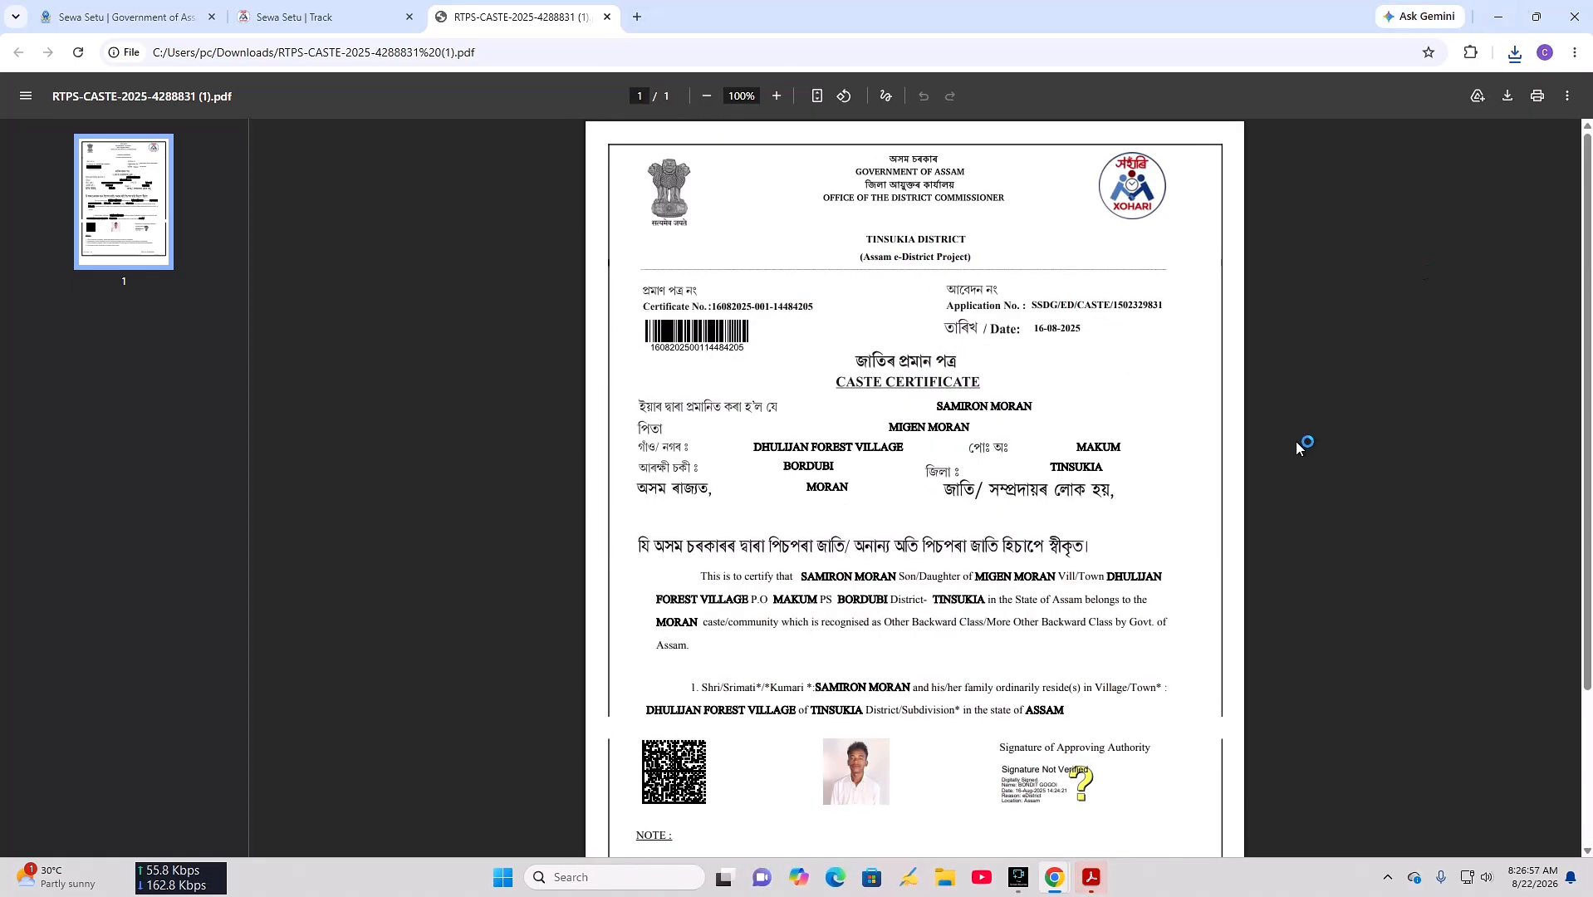
- Return from the certificate PDF to the application tracking page and go through My Applications to the Sewa Setu home page
click(150, 15)
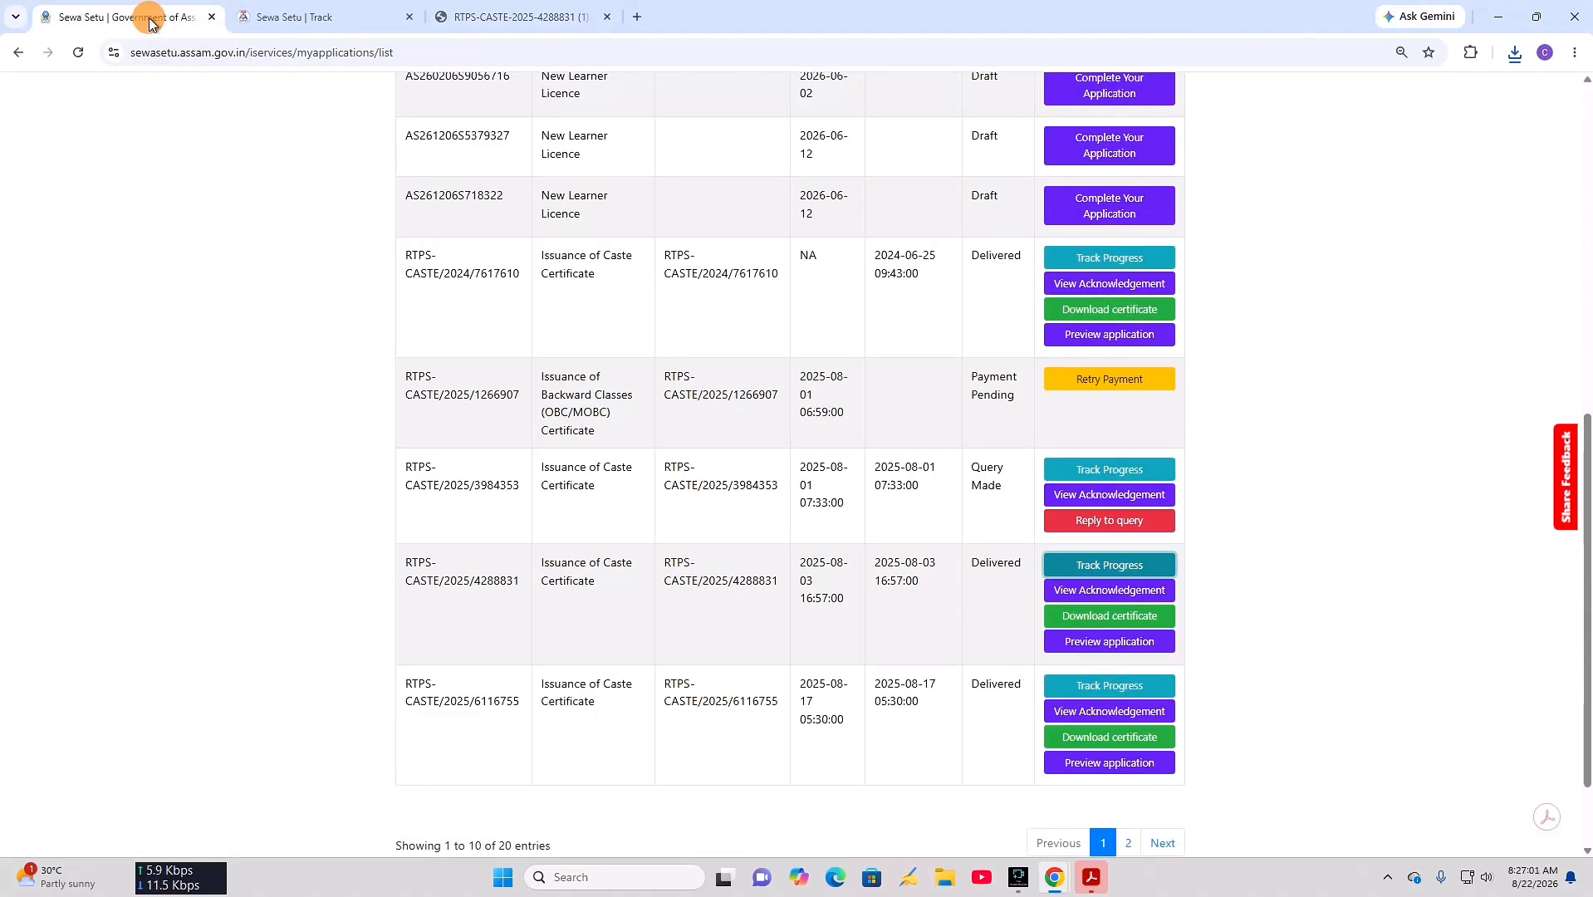
click(287, 18)
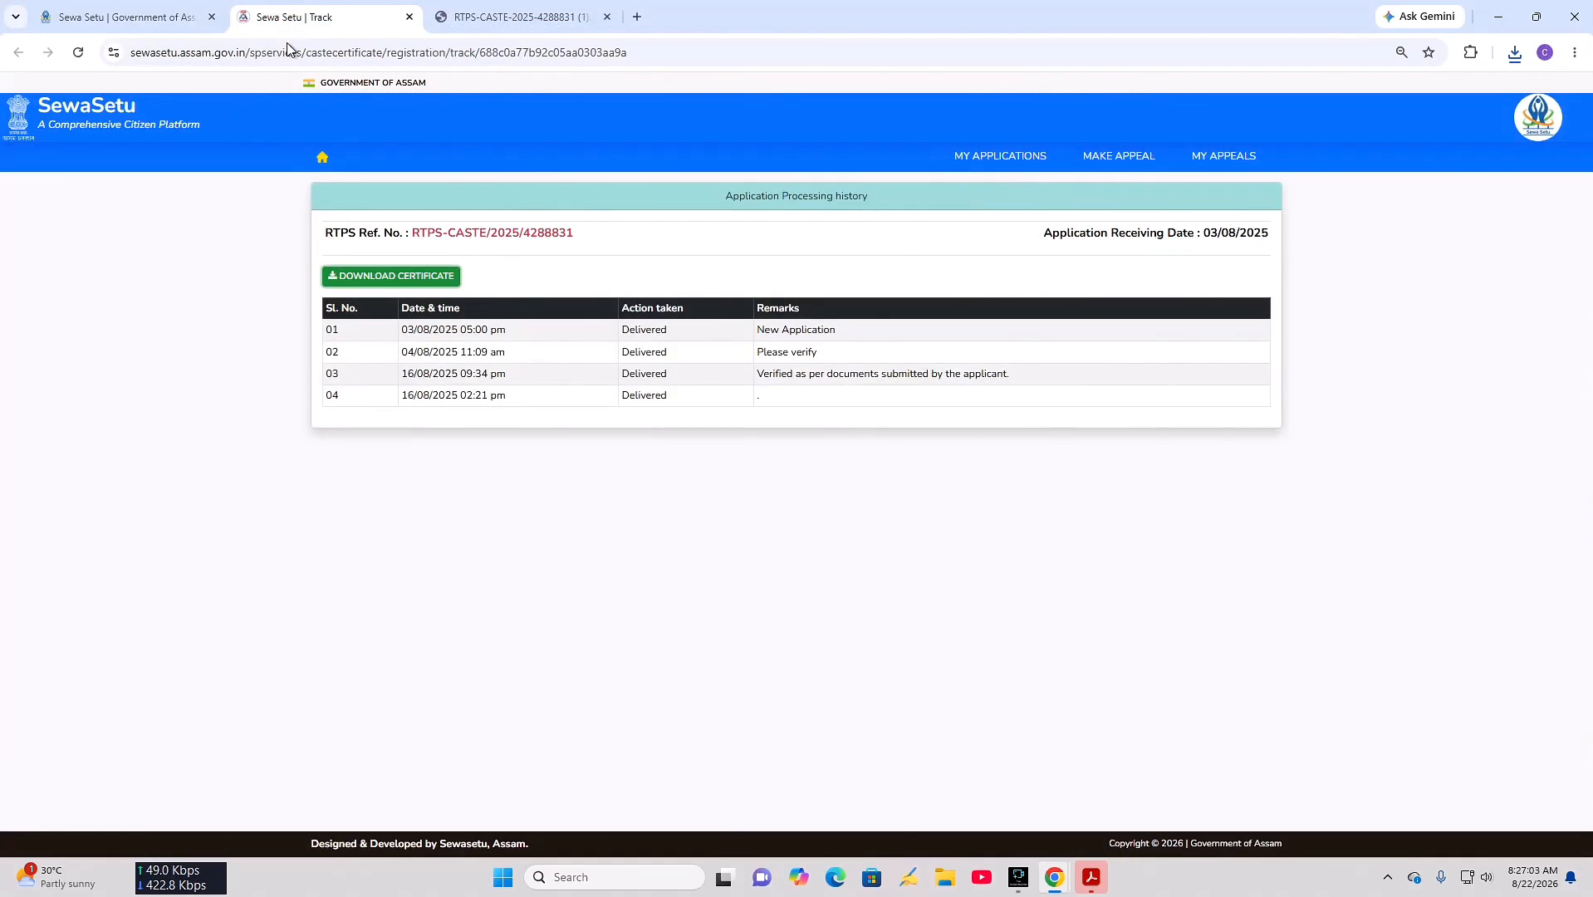
click(322, 157)
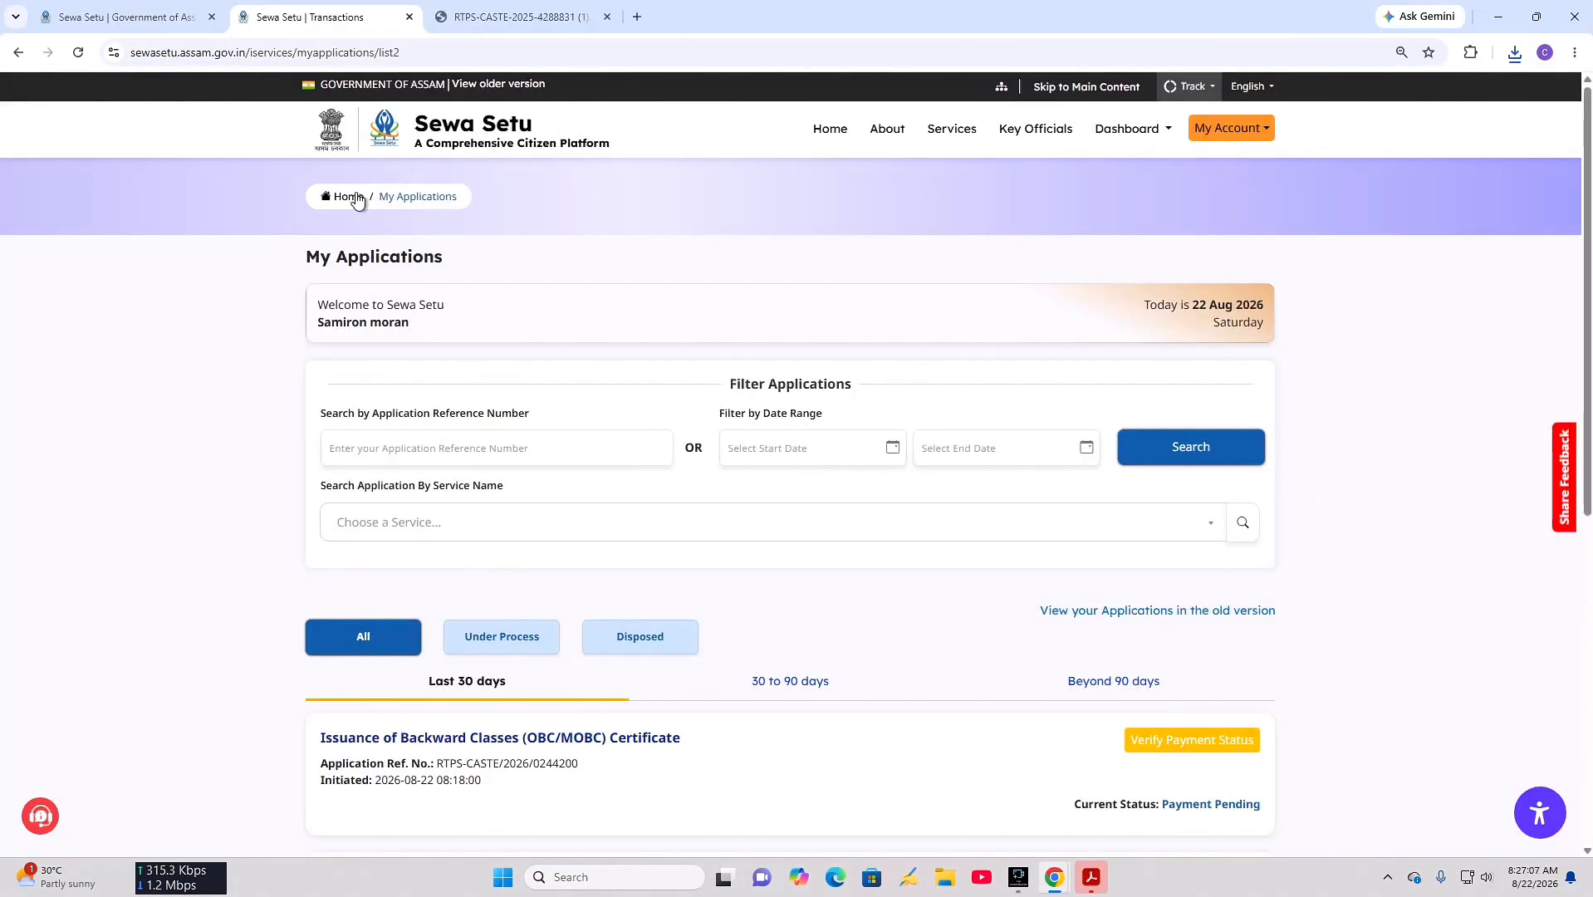
click(348, 197)
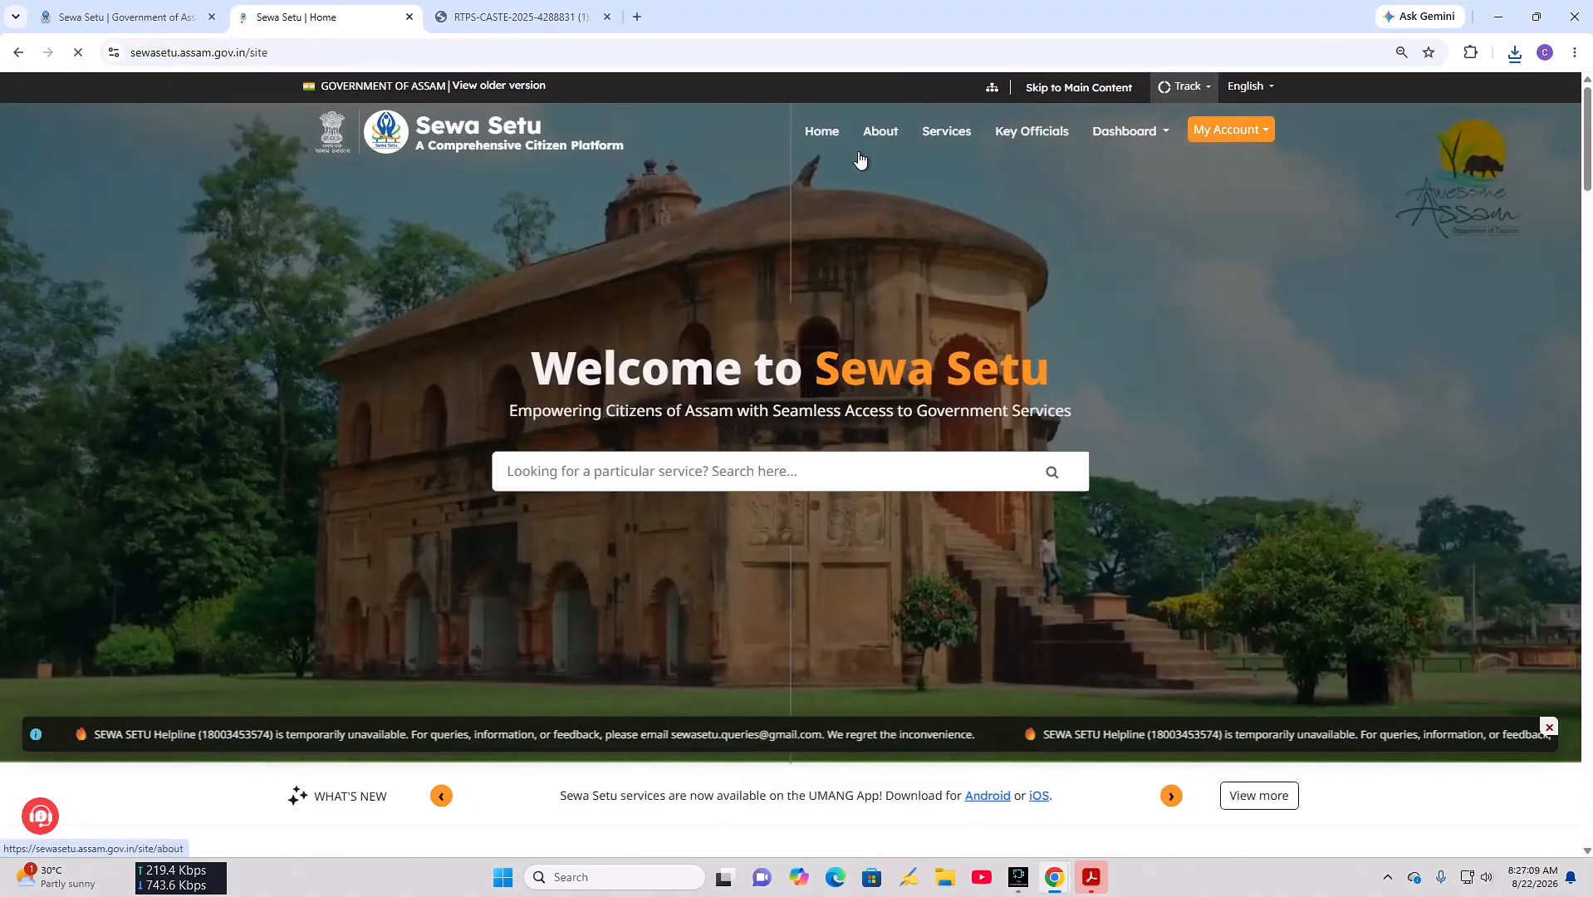